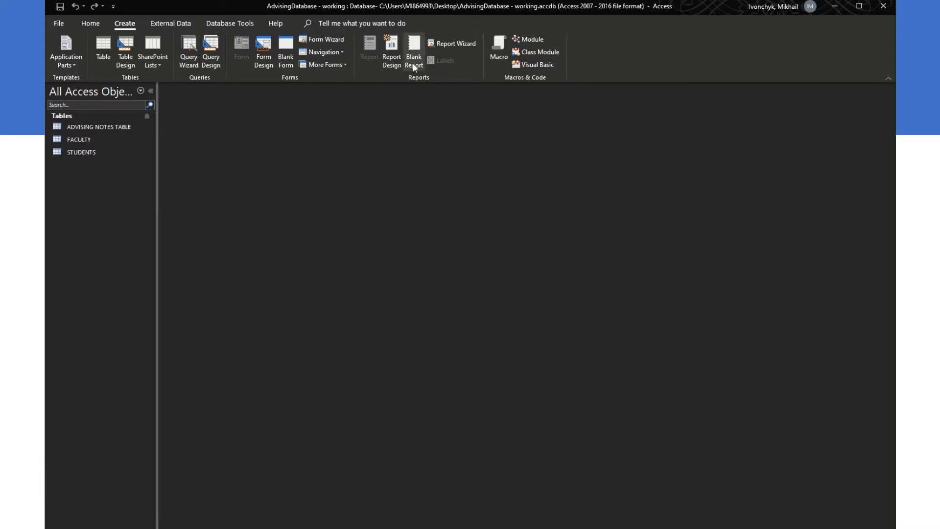
Step: Look over the ribbon tabs, then start the Form Wizard from the Create tab
click(89, 25)
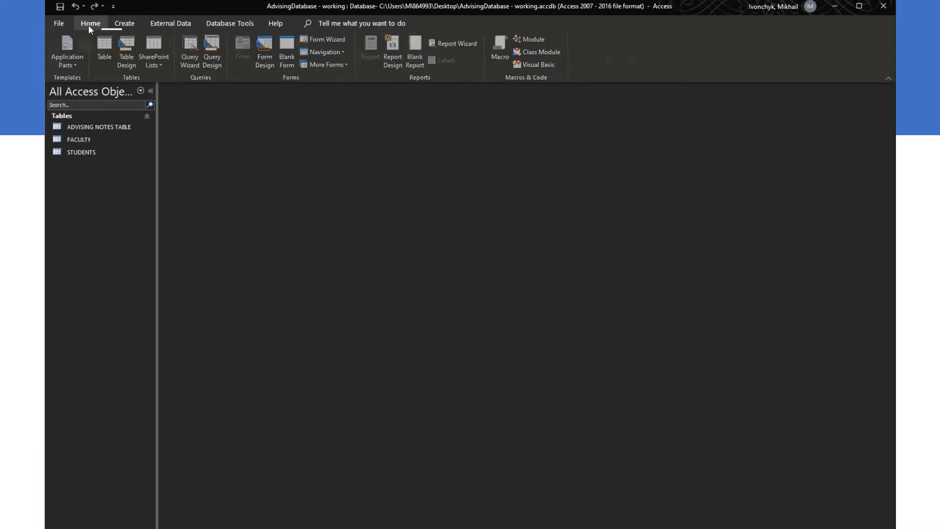
click(124, 23)
click(171, 23)
click(239, 24)
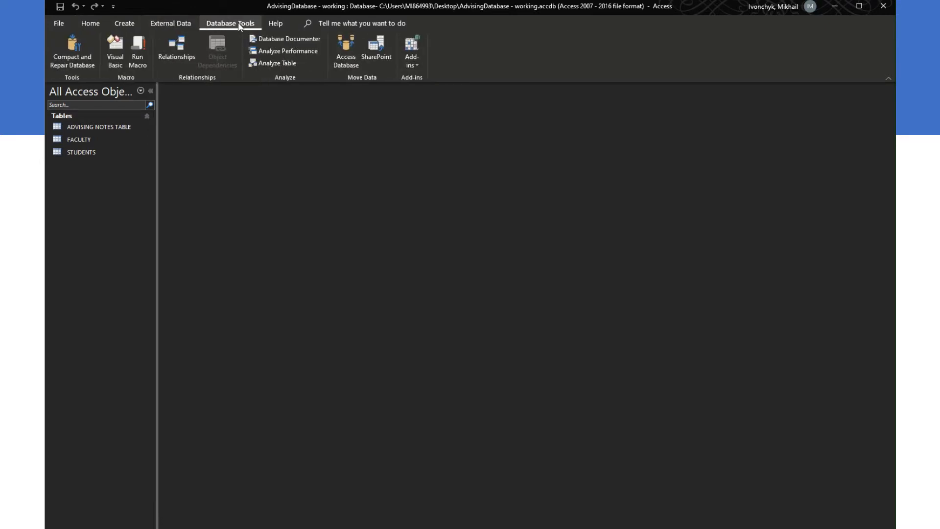
click(125, 23)
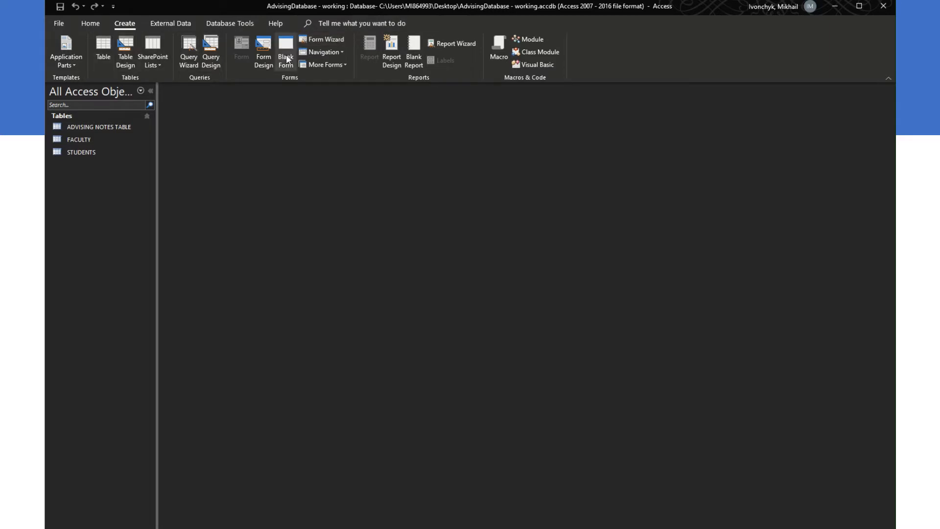
click(319, 39)
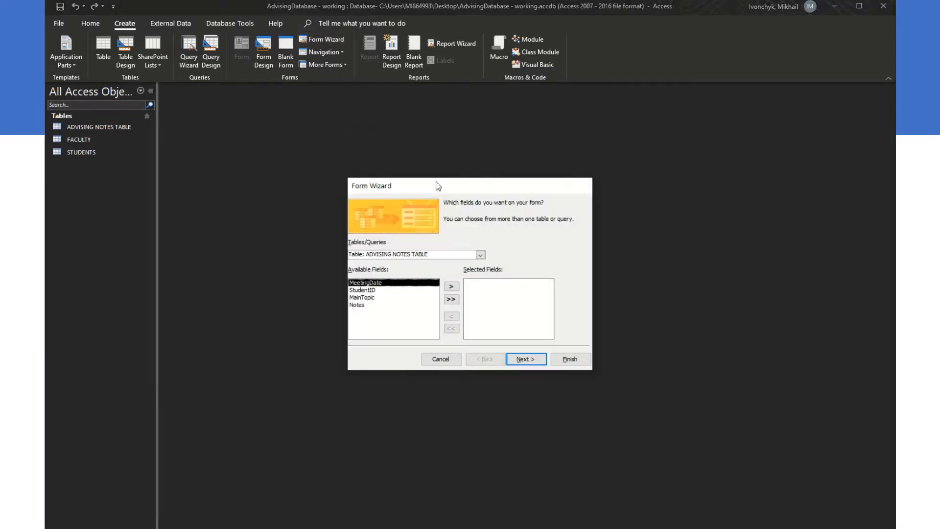
drag(462, 189, 443, 181)
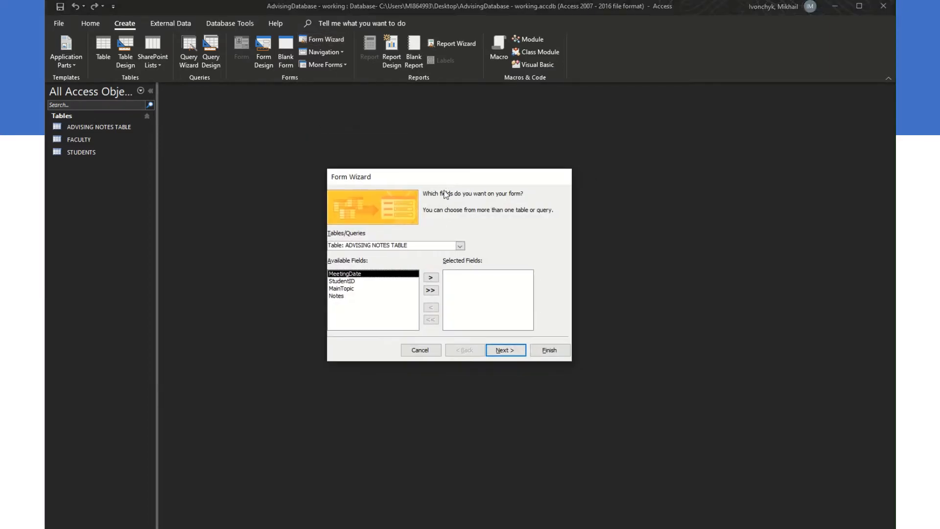
Step: Choose the FACULTY table as the wizard's data source
click(461, 246)
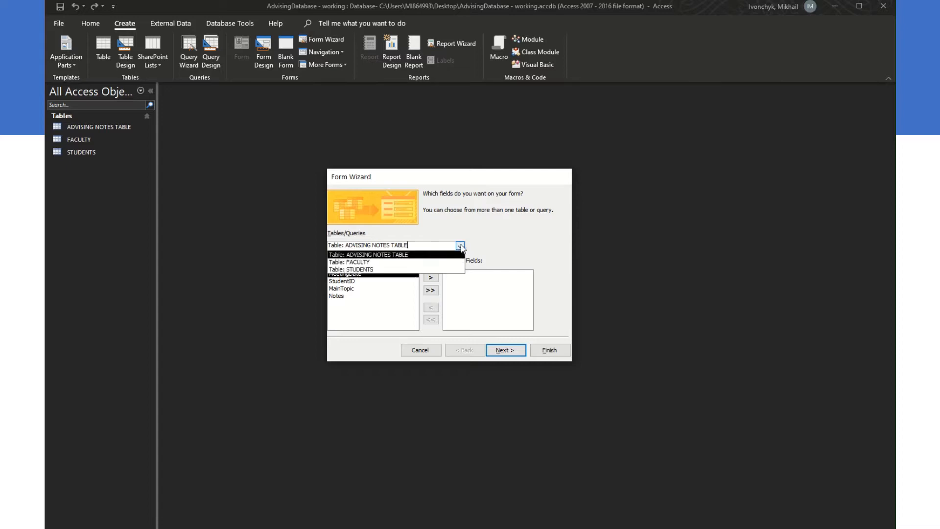
click(367, 263)
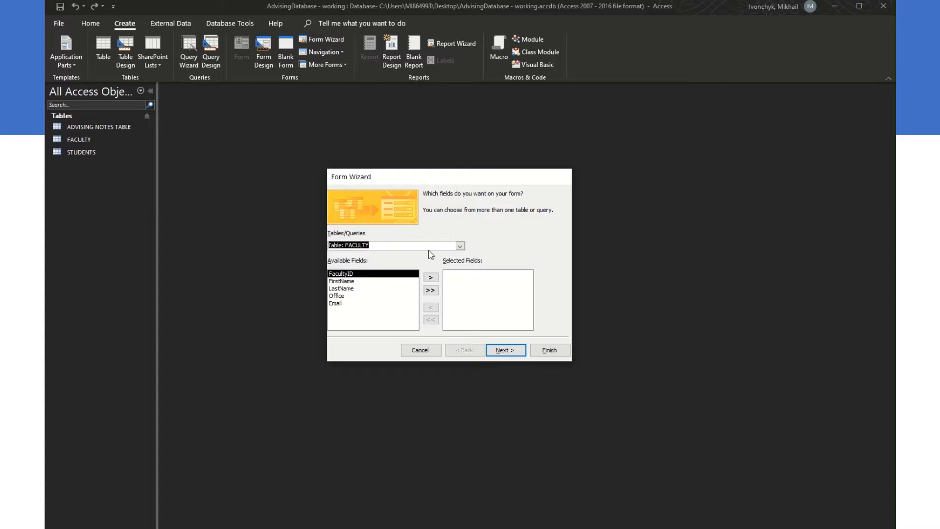
click(460, 246)
click(452, 263)
Step: Add all five fields (FacultyID, FirstName, LastName, Office, Email) and move to the layout step
click(354, 282)
click(354, 275)
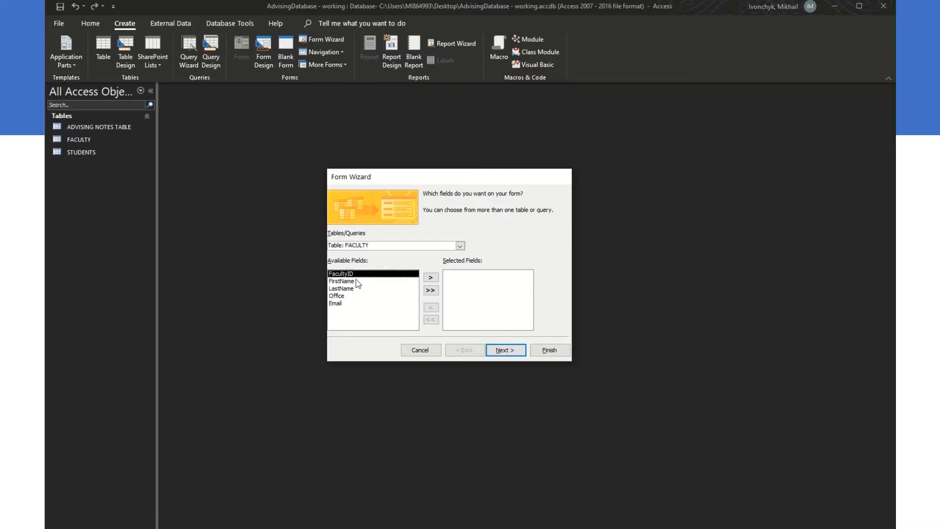
click(356, 281)
click(355, 289)
click(354, 296)
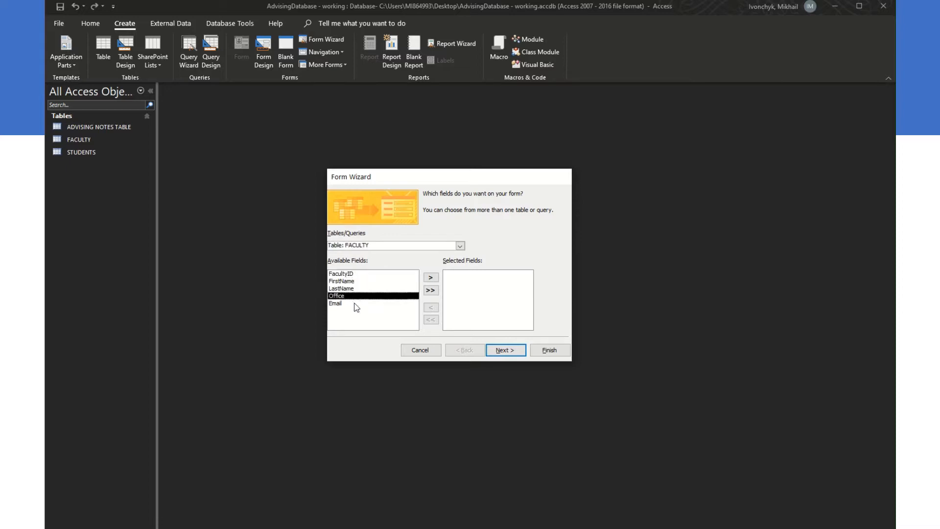
click(354, 303)
click(353, 275)
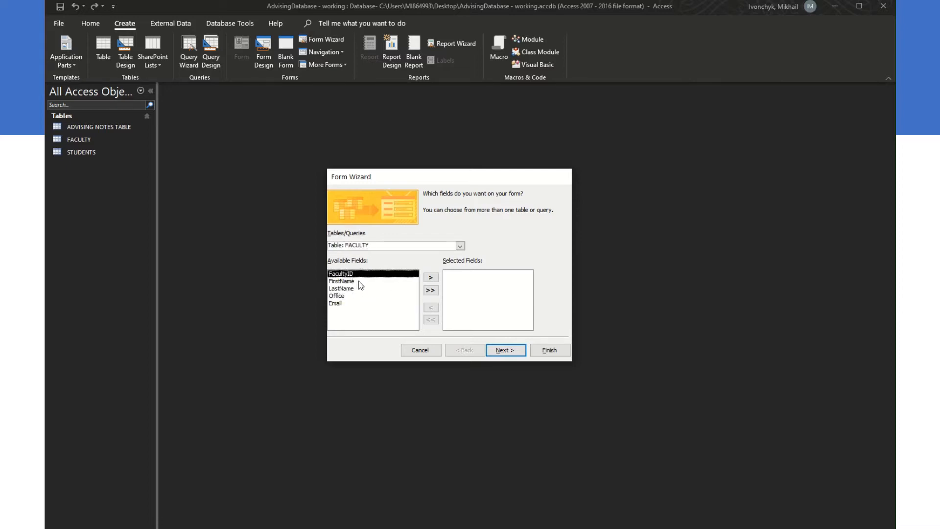
click(430, 290)
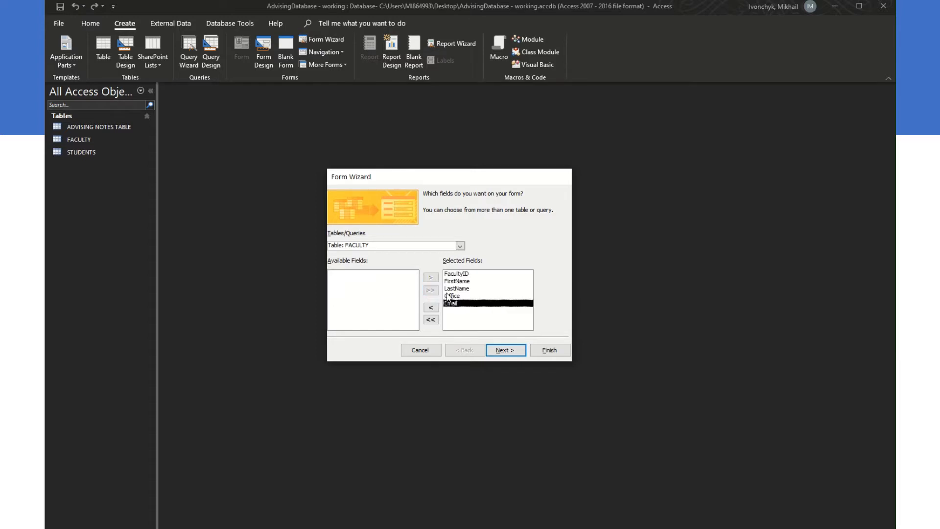
click(503, 349)
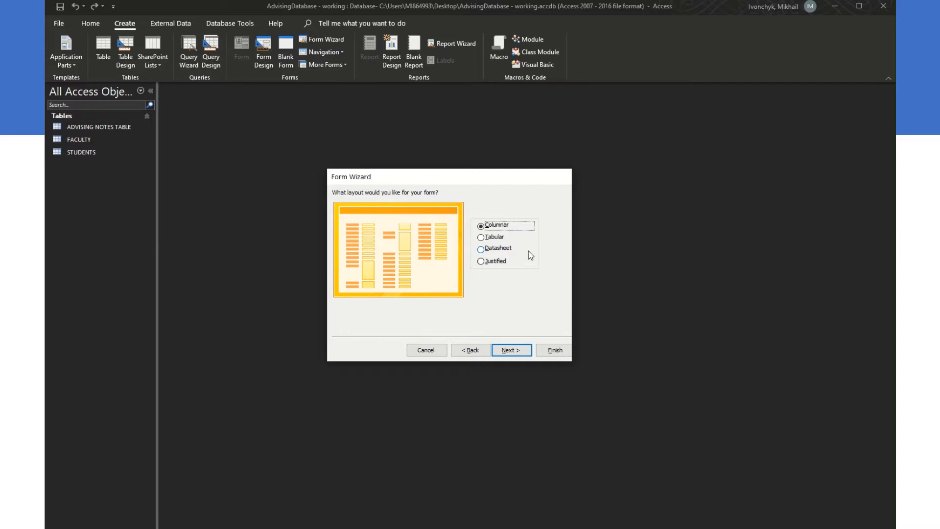
Step: Compare the layout previews and pick Columnar for the form
click(482, 238)
click(484, 248)
click(485, 262)
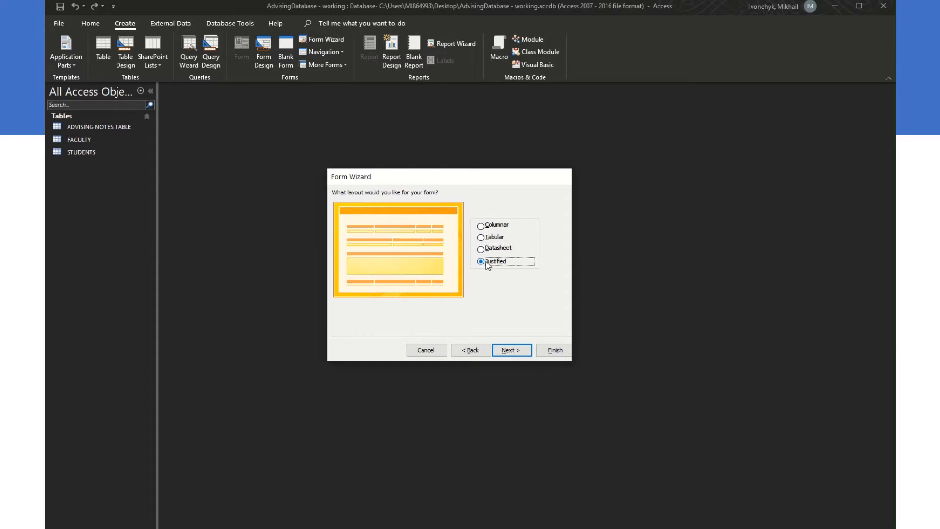
click(487, 225)
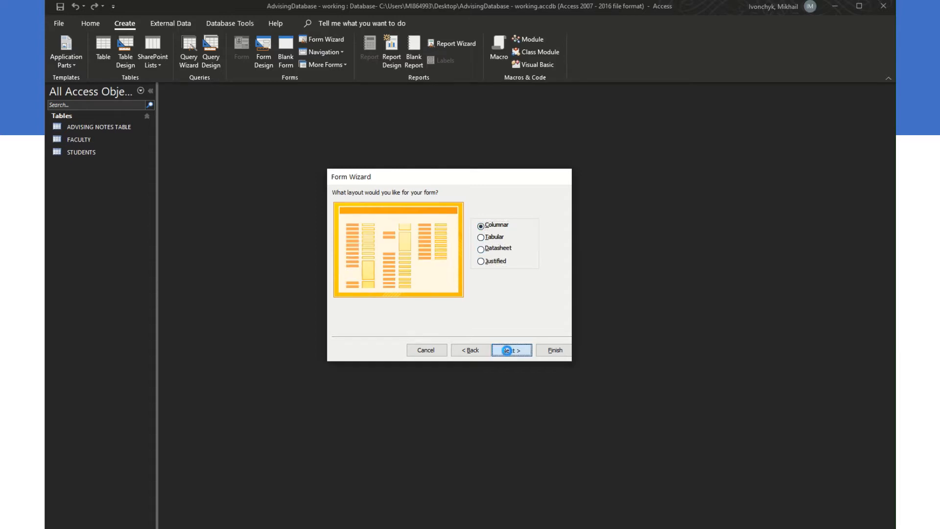
click(510, 350)
Step: Title the form 'Faculty Form' and finish it set to open in Design View
drag(453, 208, 400, 204)
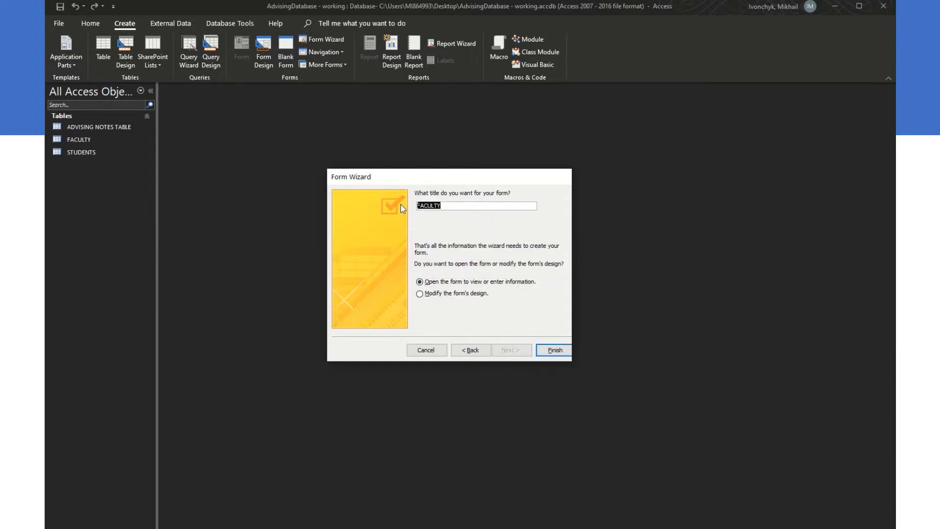
click(443, 294)
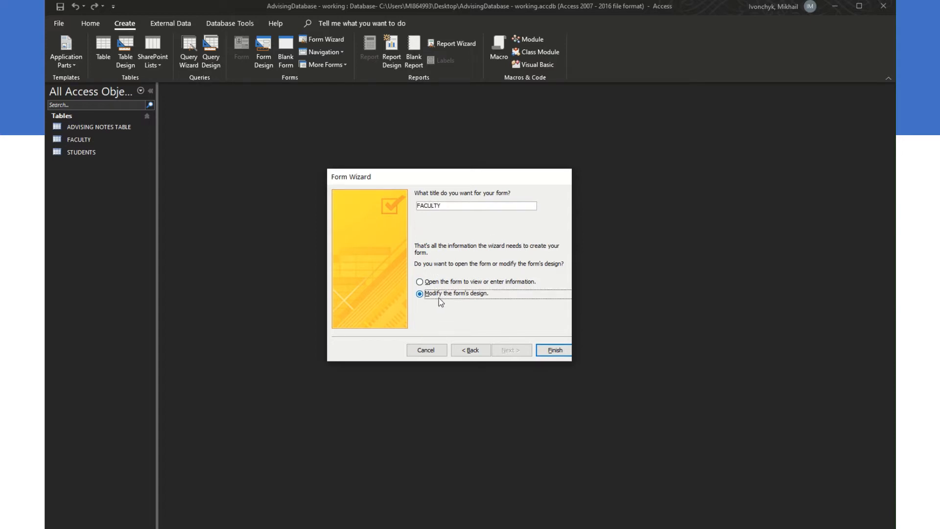
drag(464, 205, 393, 205)
text(Faculty Form)
key(BackSpace)
key(BackSpace)
text(rm)
click(561, 351)
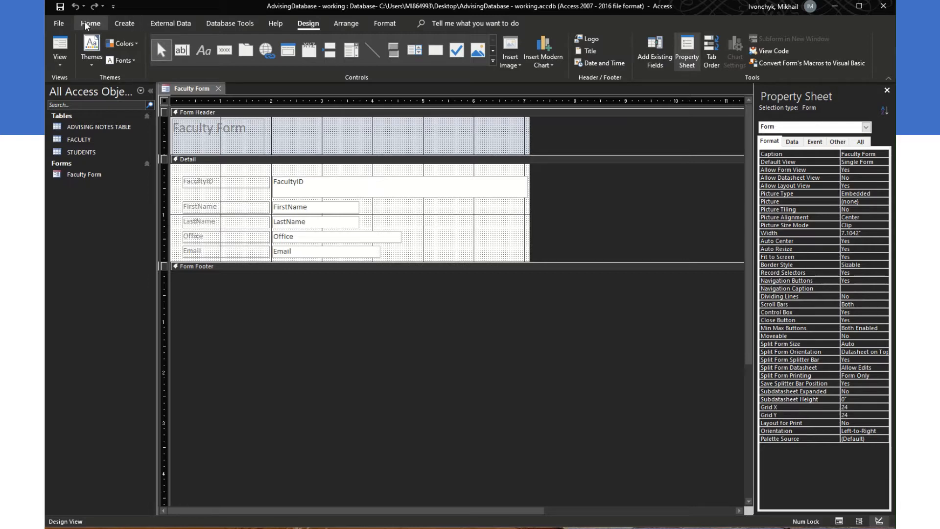
click(87, 25)
click(172, 27)
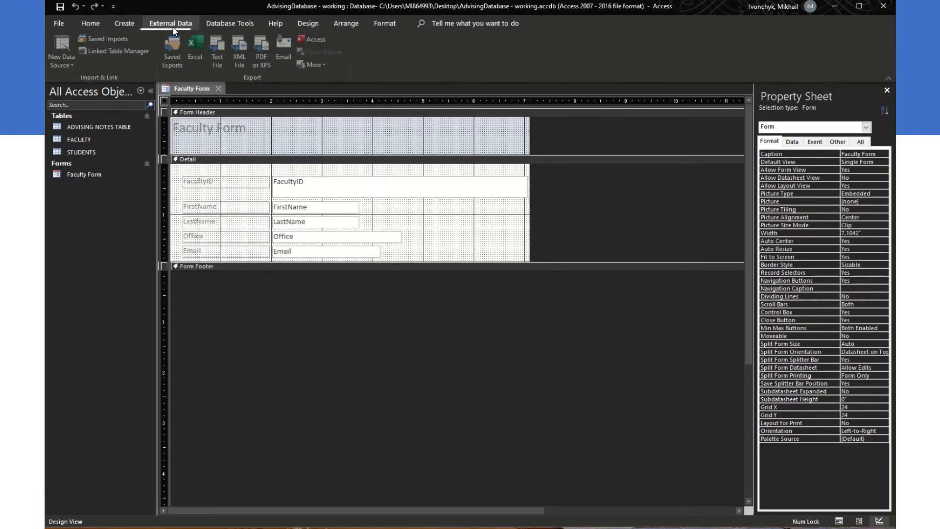
click(136, 22)
click(151, 28)
click(207, 26)
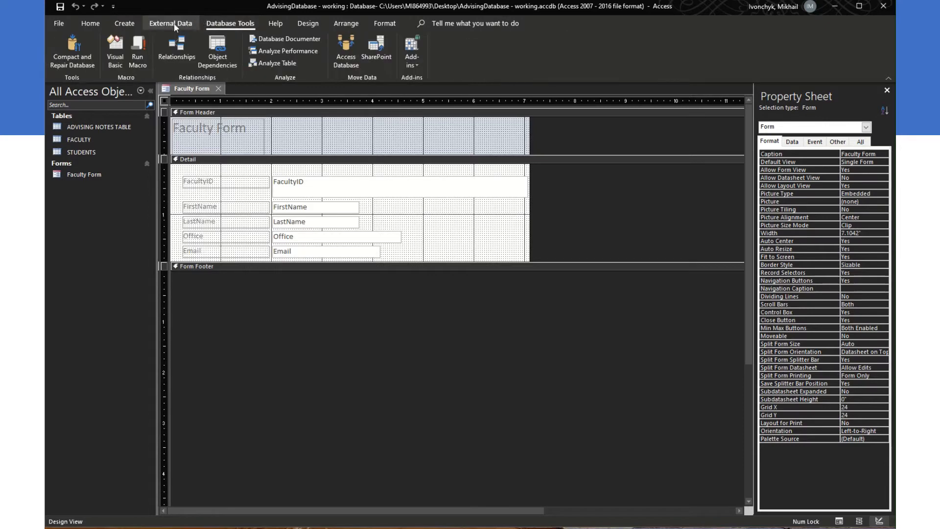
click(307, 23)
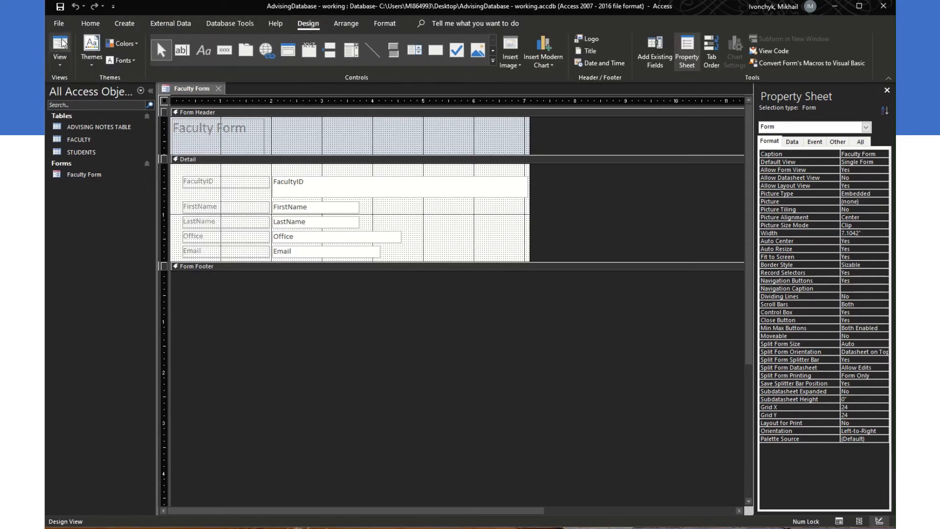
click(64, 45)
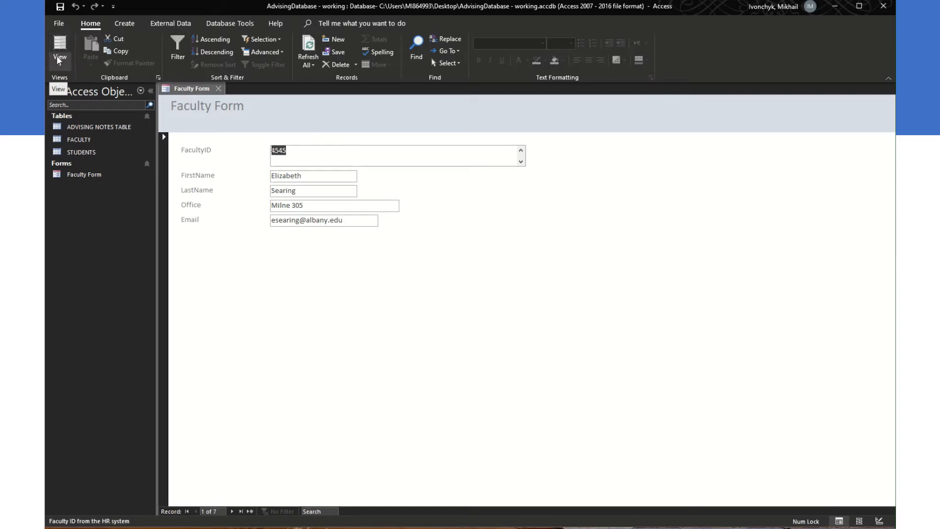
click(59, 63)
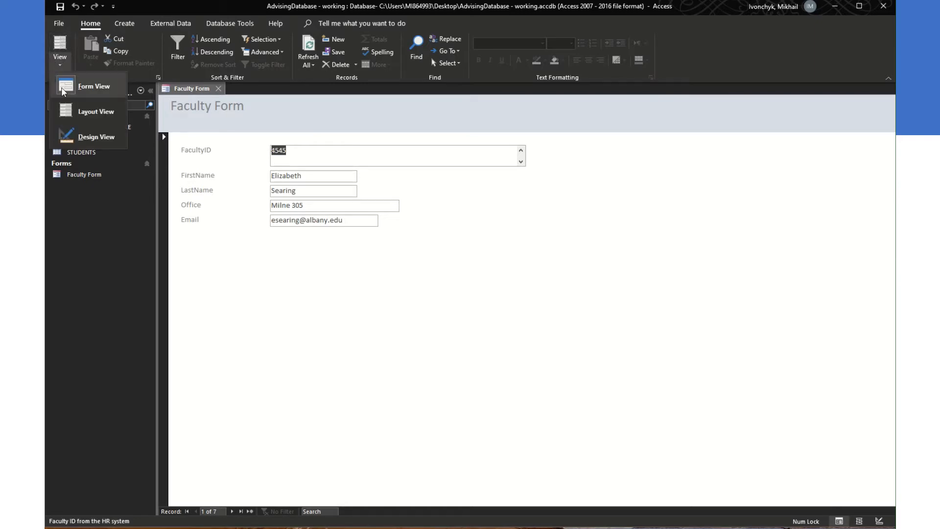
click(79, 114)
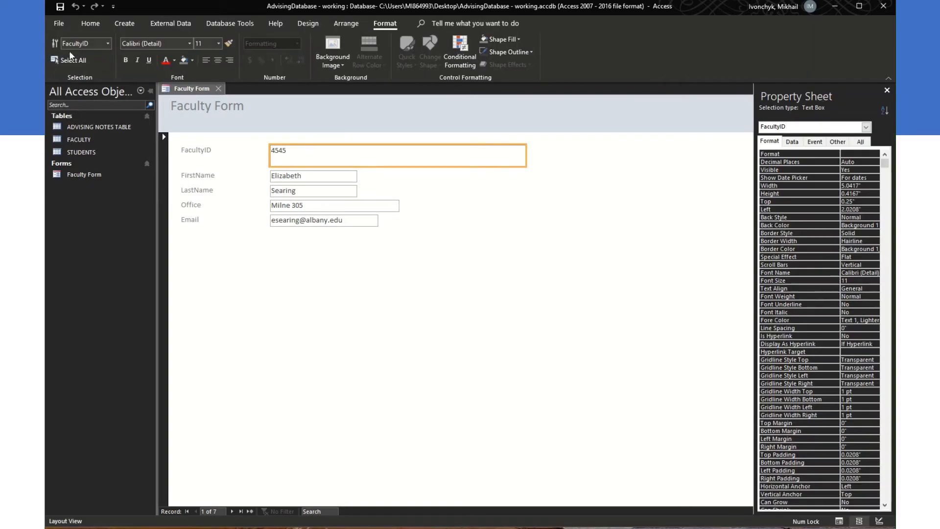
click(308, 23)
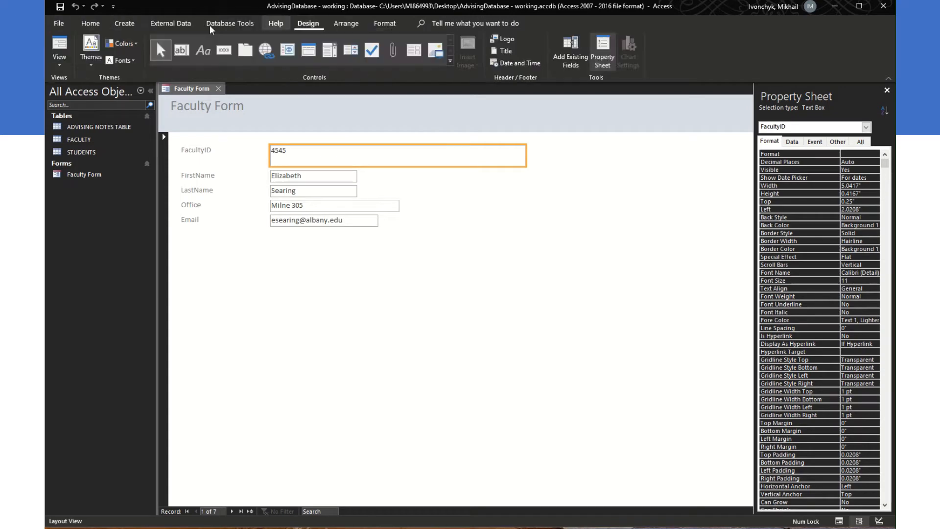
click(59, 63)
click(840, 521)
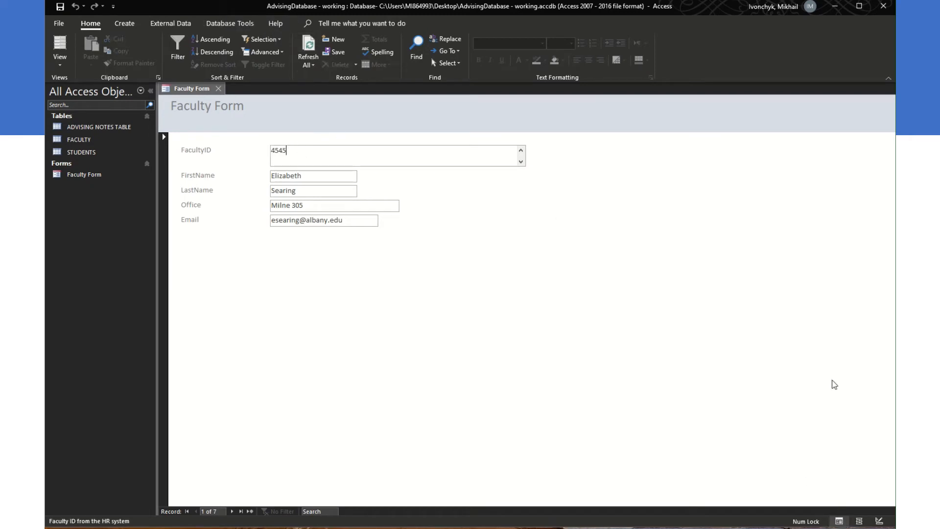
click(859, 521)
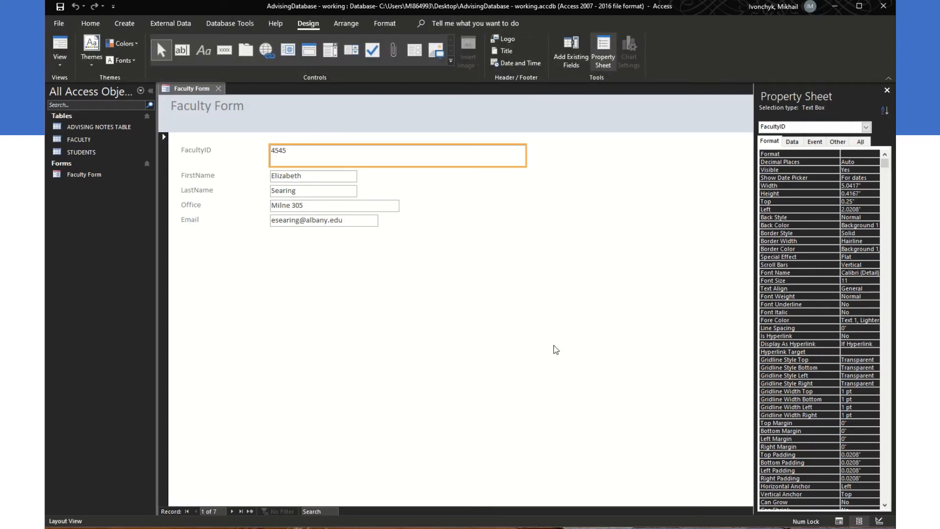
click(879, 521)
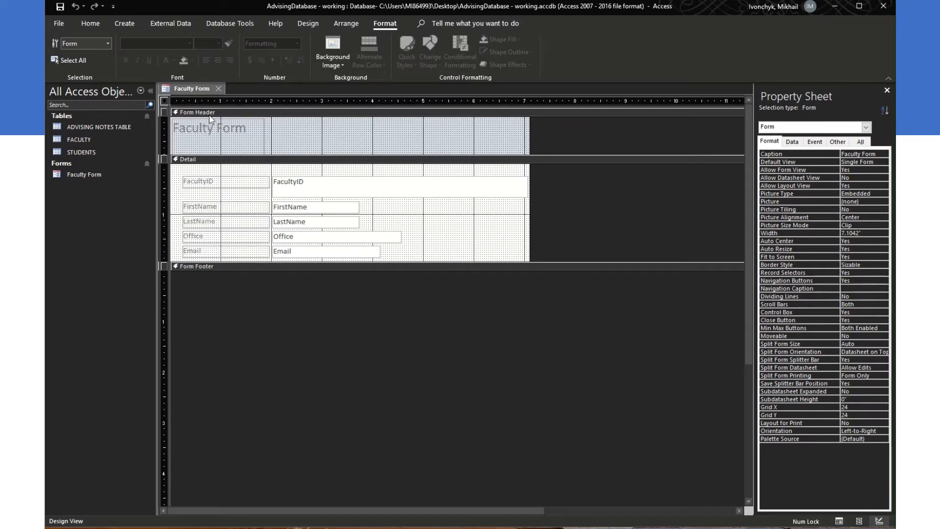
Step: Move the Faculty Form header label right and stretch it wider across the header
click(216, 130)
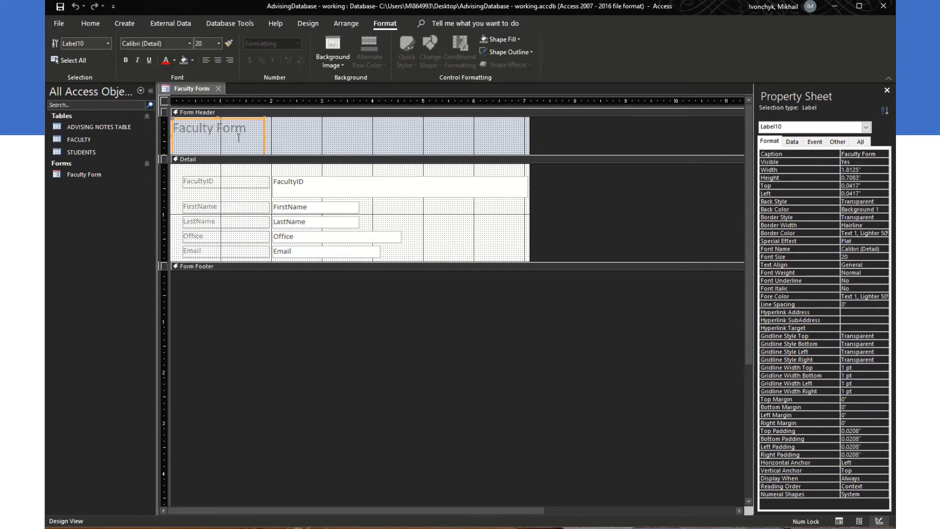
click(218, 122)
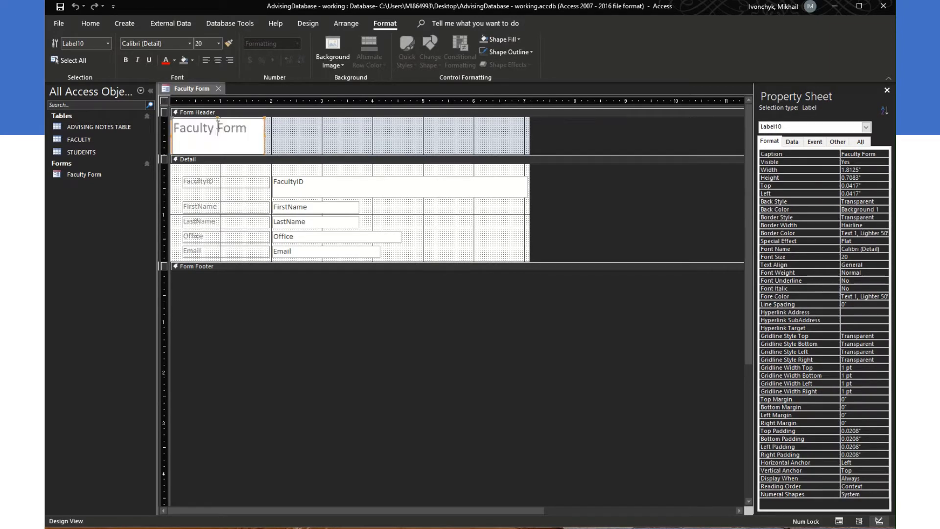
click(247, 132)
click(272, 136)
click(263, 130)
drag(264, 133, 521, 131)
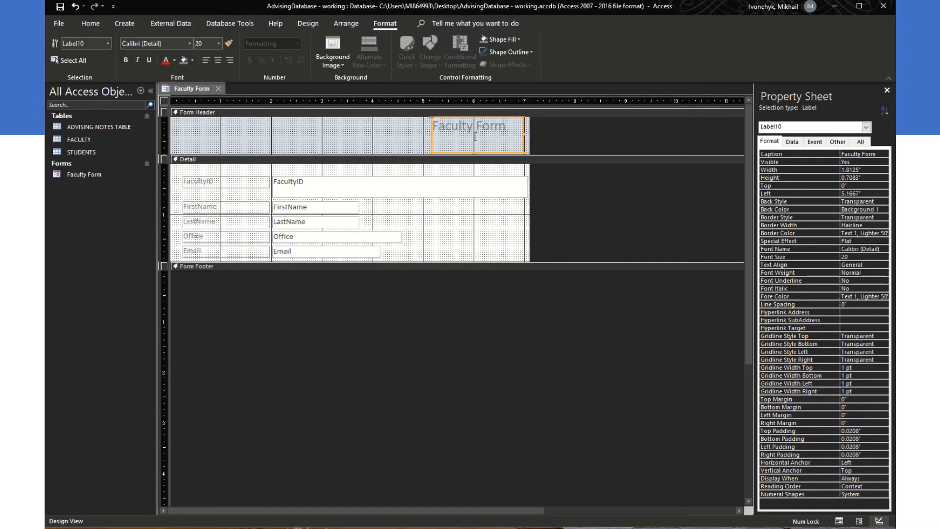
drag(332, 129, 239, 130)
Step: Change the header caption to 'Rockefeller College of Public Affairs and Policy Faculty Form' and right-align it
click(325, 128)
drag(325, 129, 227, 126)
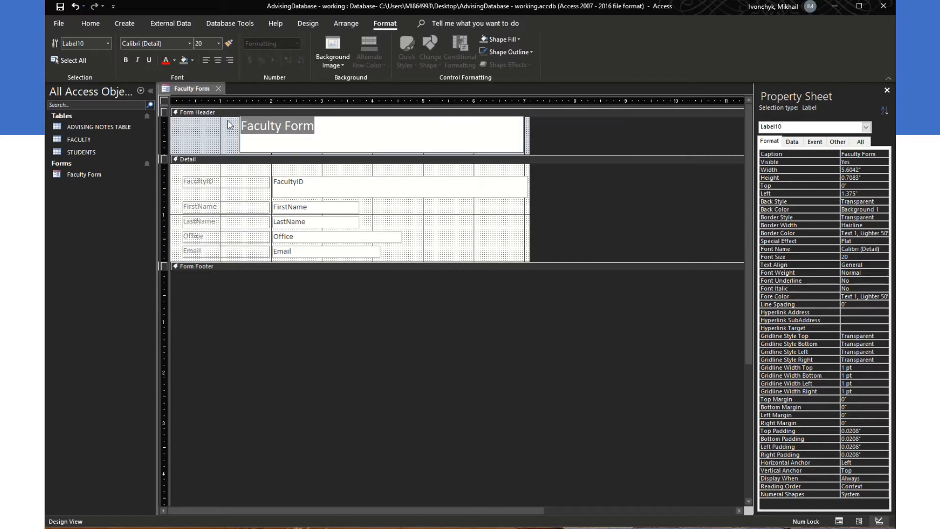
text(Rockefeller )
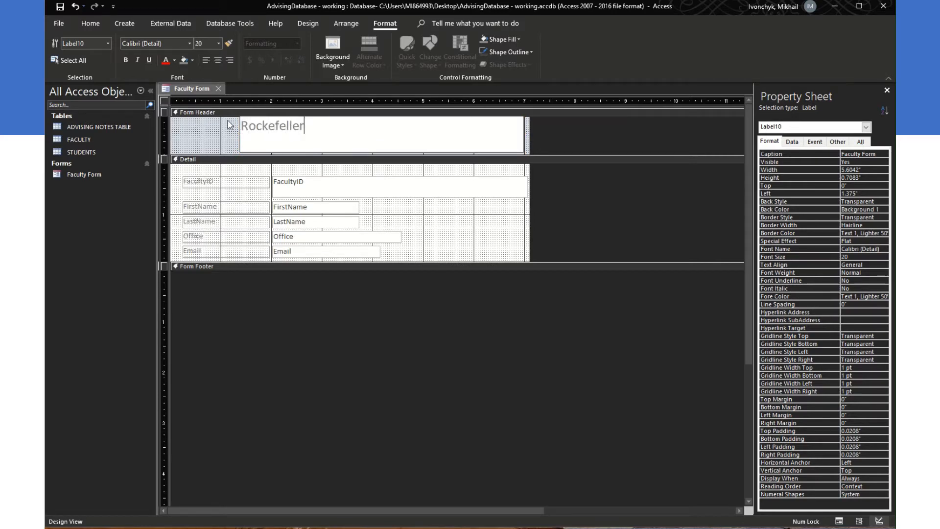
text(College of Pu)
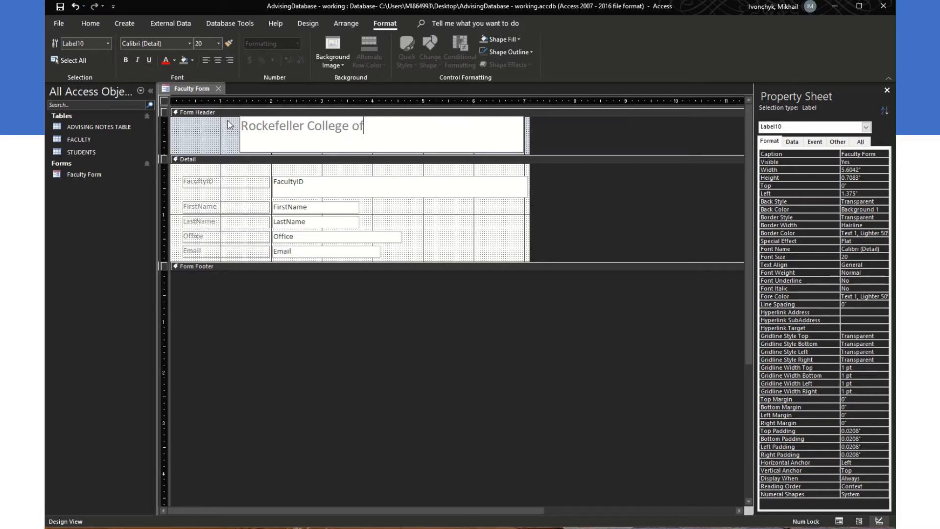
text(c Affairs)
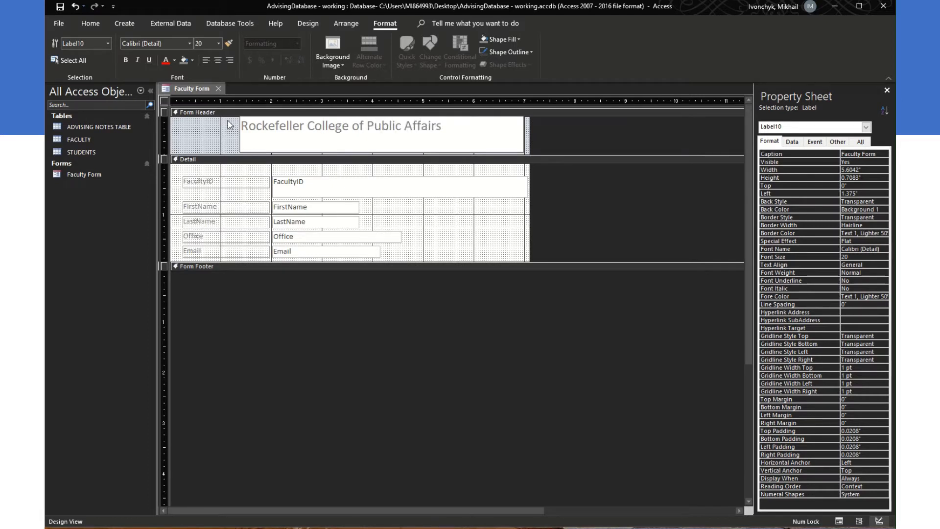
text( and Policy)
text(Faculty)
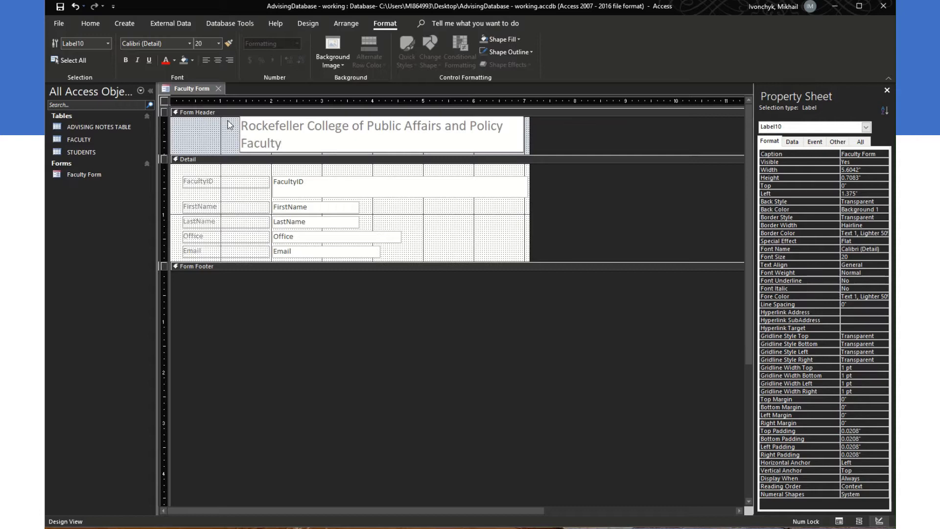
text( Form)
click(229, 60)
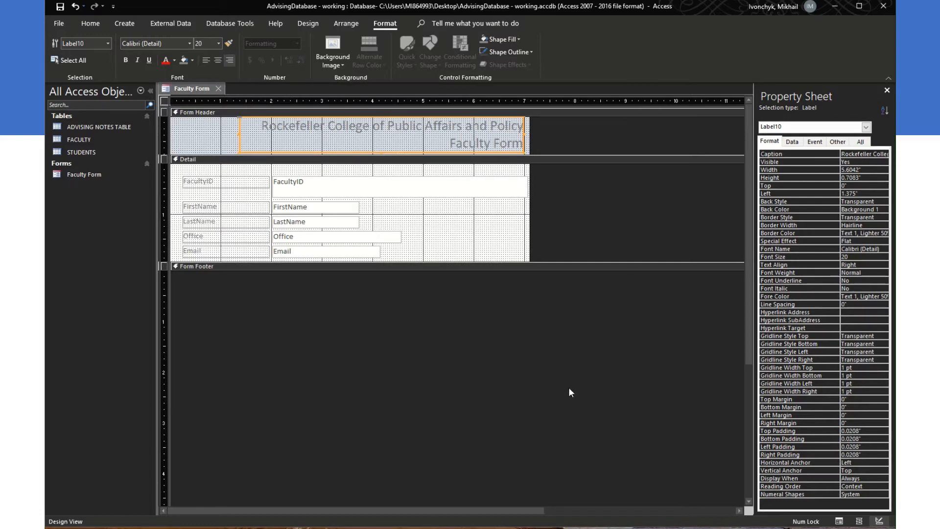
Step: Check the new header in Layout and Form View, then return to Design View with the Design tab
click(859, 523)
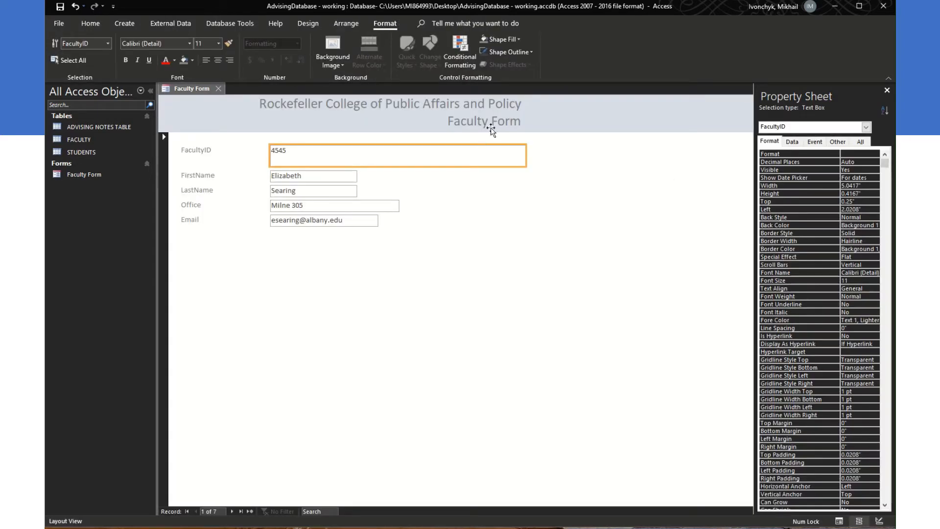
click(839, 522)
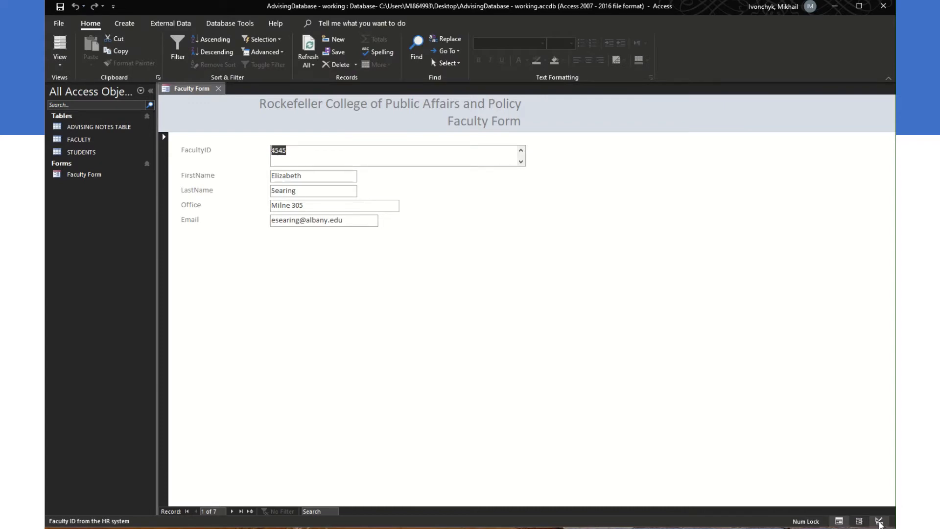
click(879, 521)
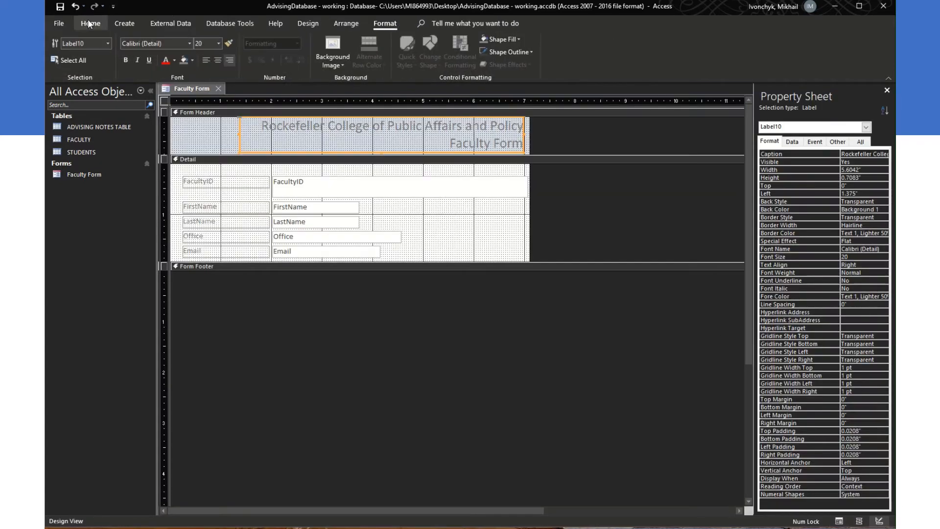
click(64, 62)
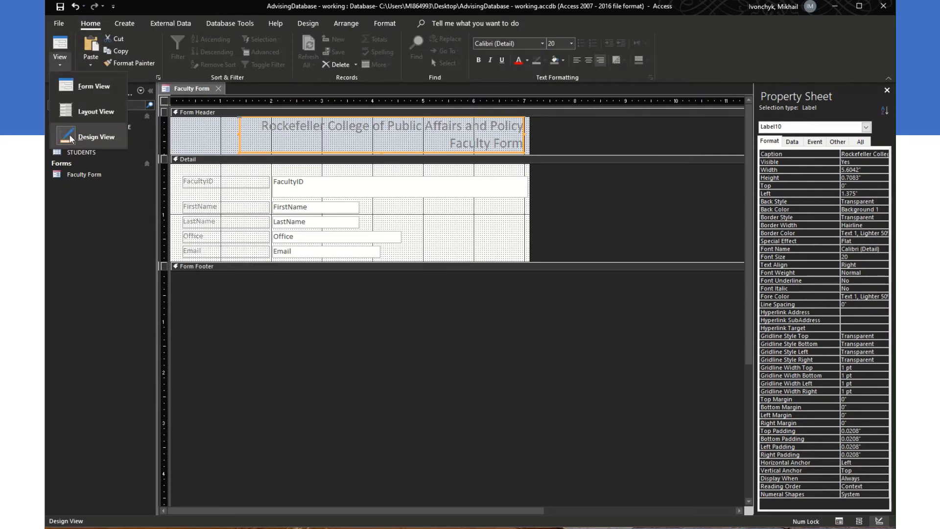
click(72, 140)
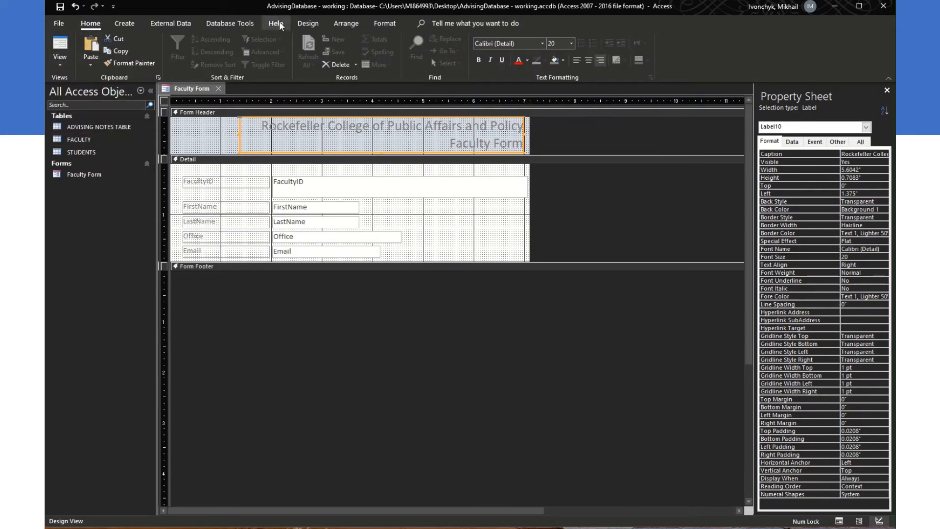
click(308, 23)
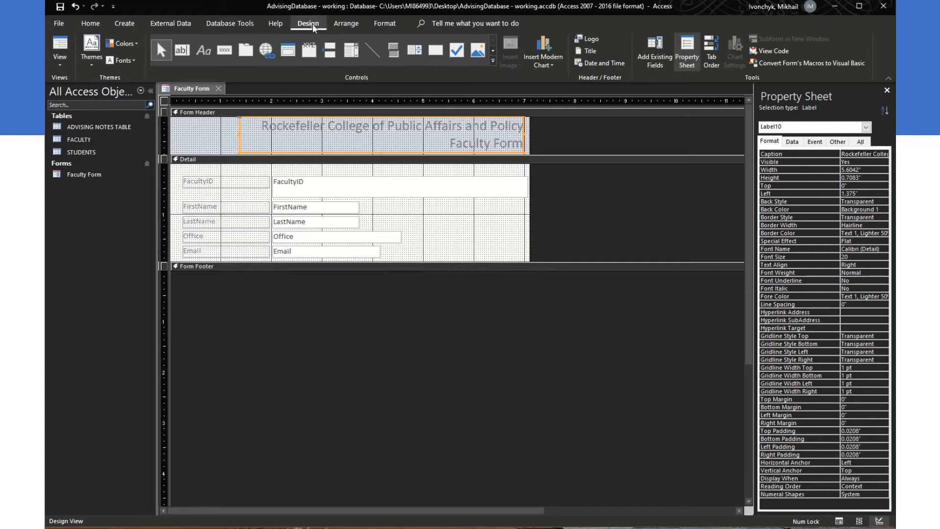
Step: Insert the Go_Danes.jpeg image from the Desktop as the form header logo
click(580, 41)
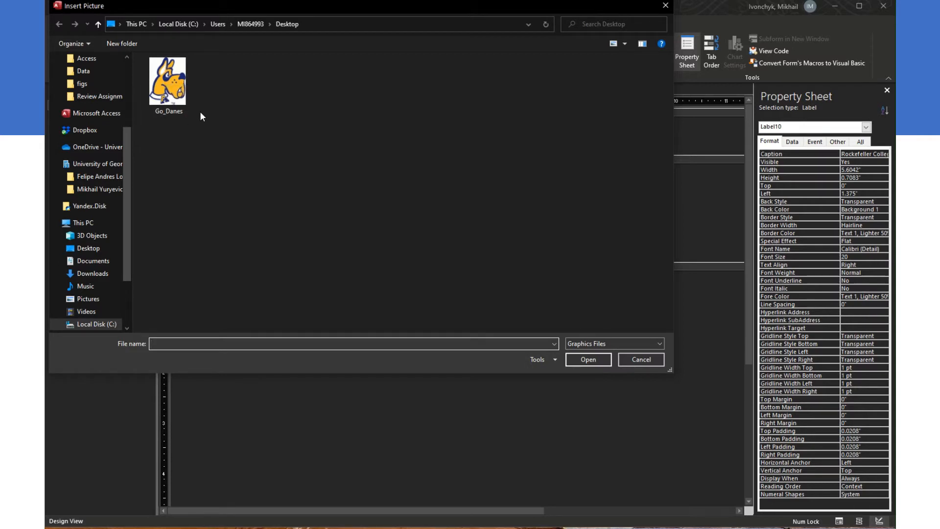
double_click(179, 86)
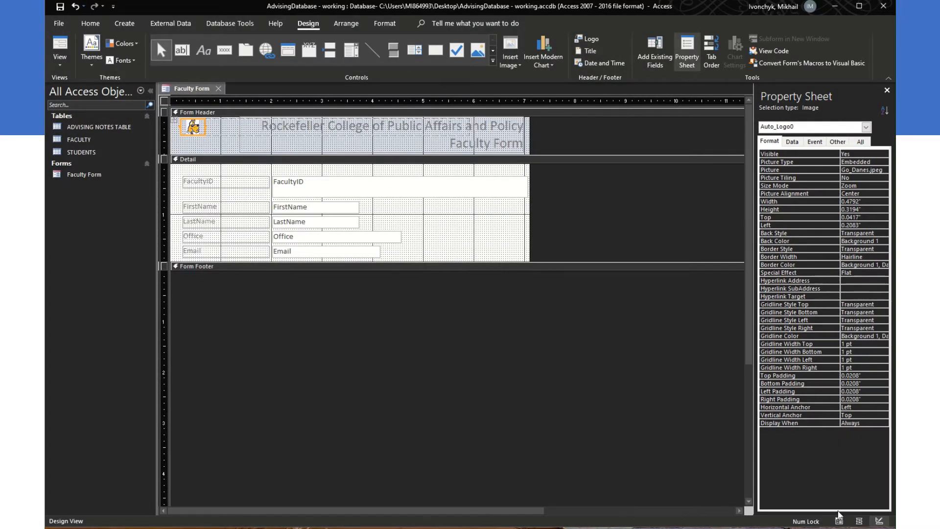
Step: Enlarge the logo to 1" by 0.7465" at 0.1667" left, checking it in Layout View
click(858, 521)
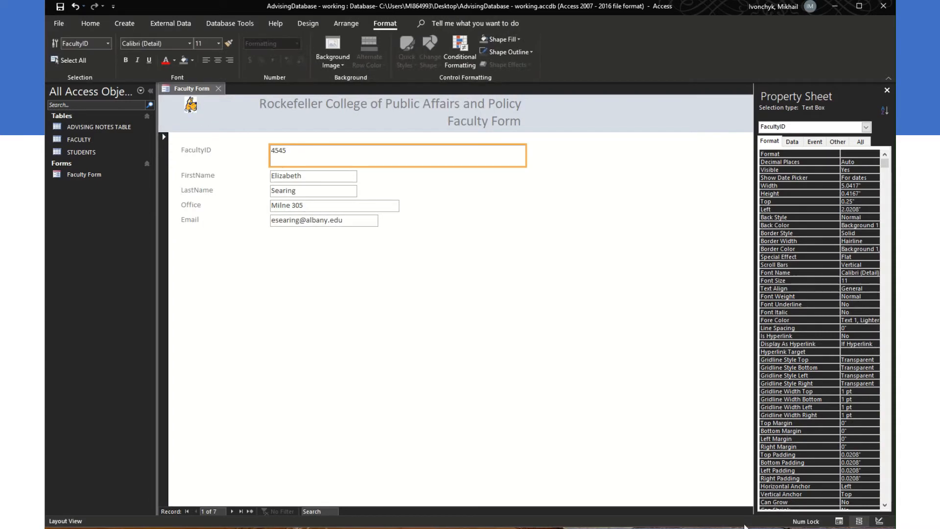
click(879, 520)
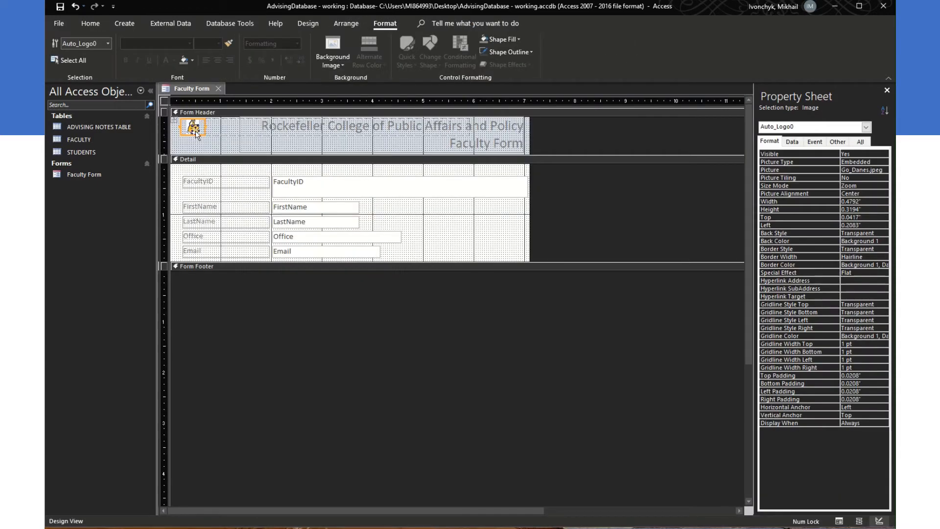
drag(205, 135, 229, 153)
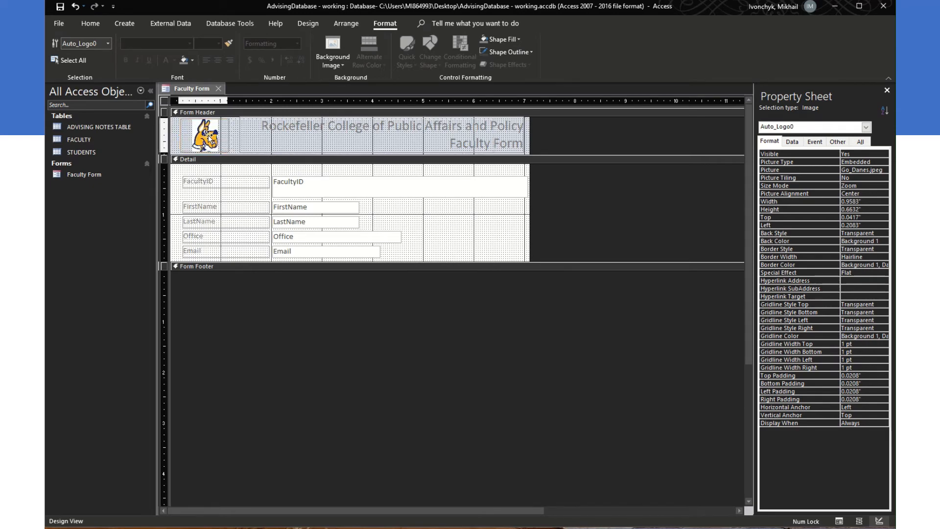
click(858, 521)
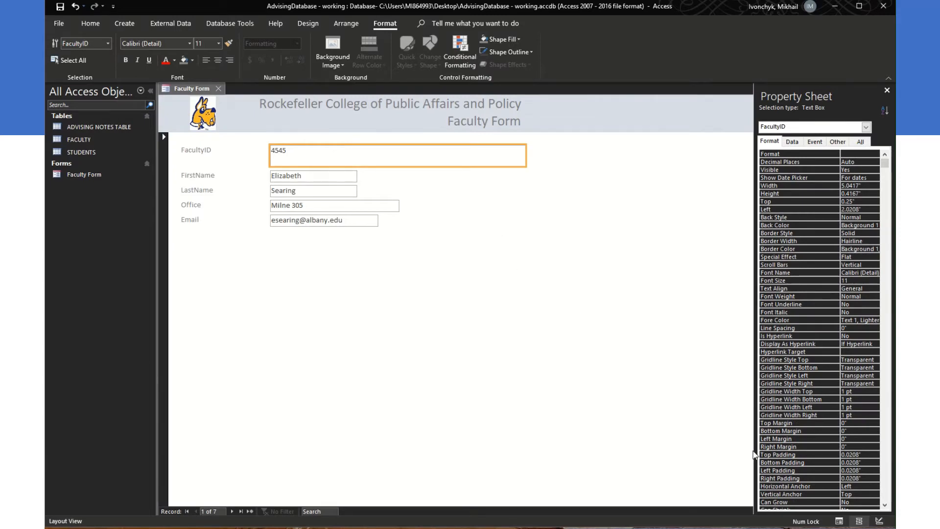
click(879, 521)
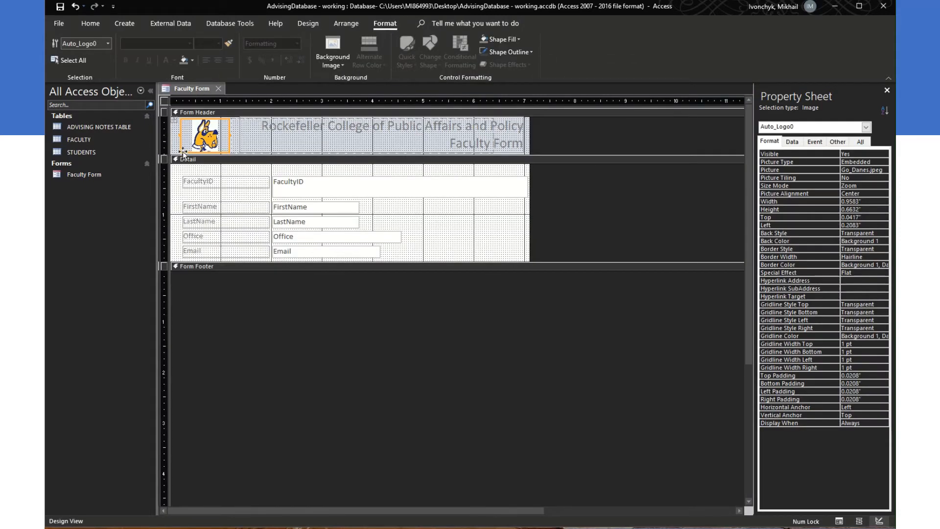
drag(180, 150, 178, 157)
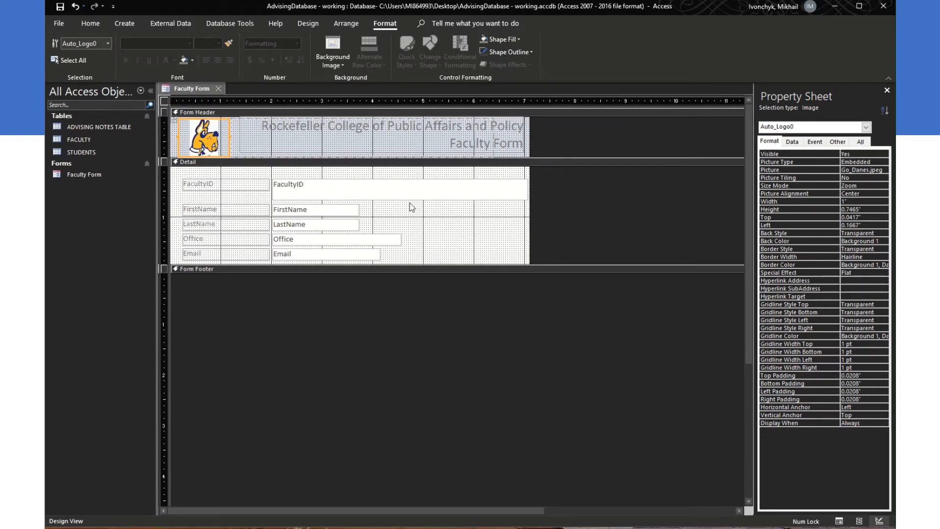
click(859, 522)
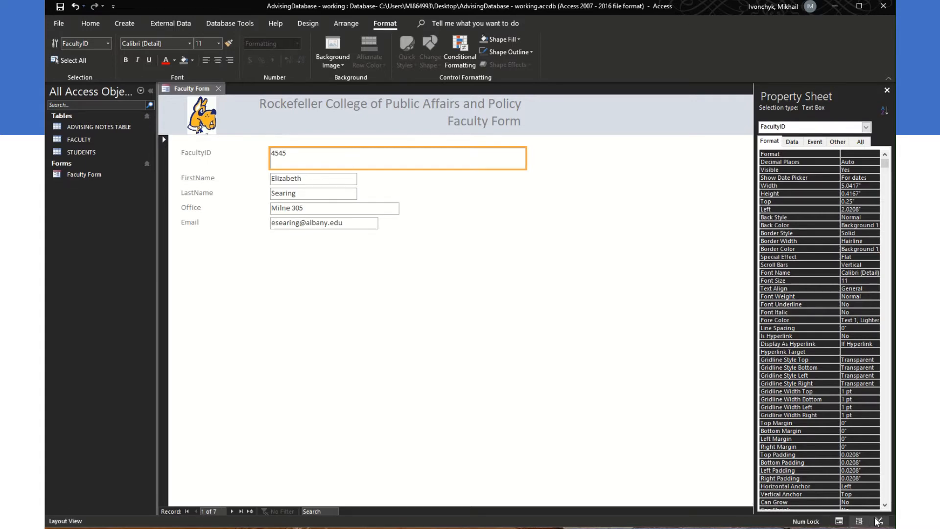
Step: Resize the FacultyID text box to single-line height and narrower to match the other fields
click(880, 521)
click(319, 188)
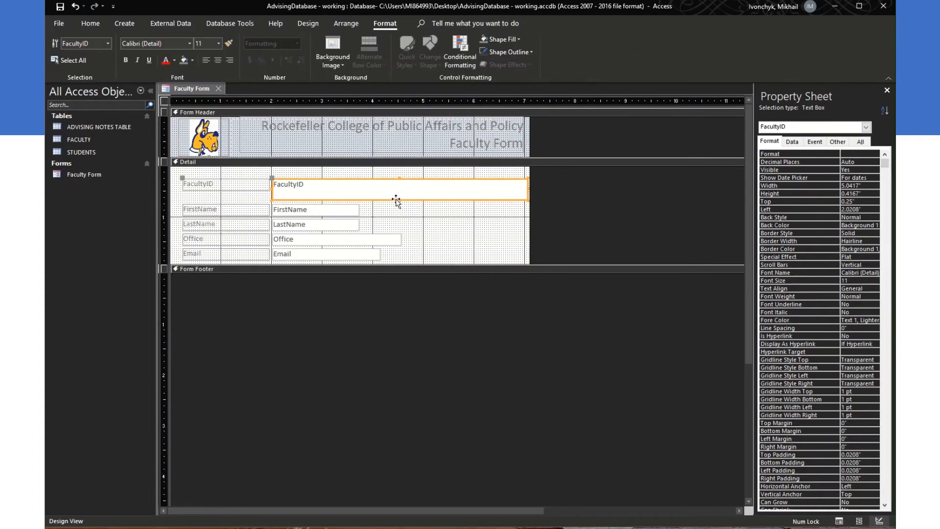
drag(399, 201, 399, 192)
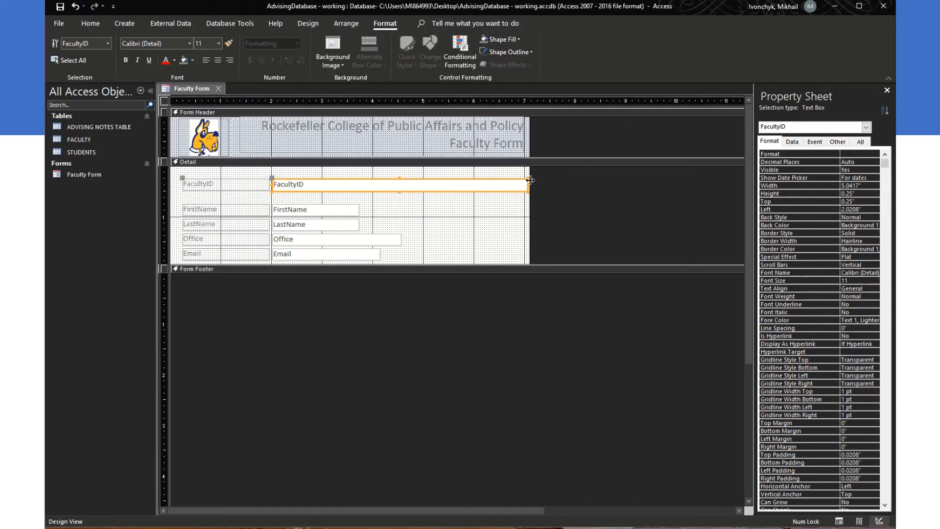
drag(529, 184, 359, 188)
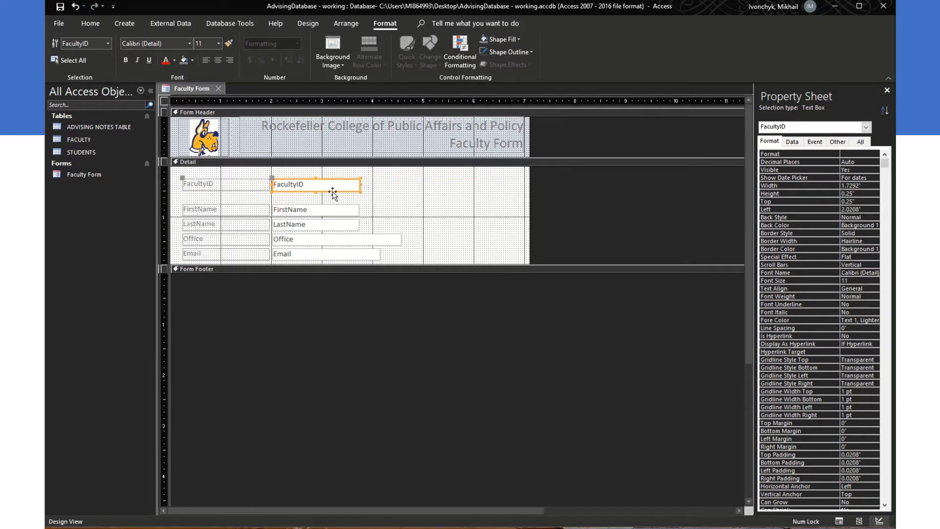
click(240, 209)
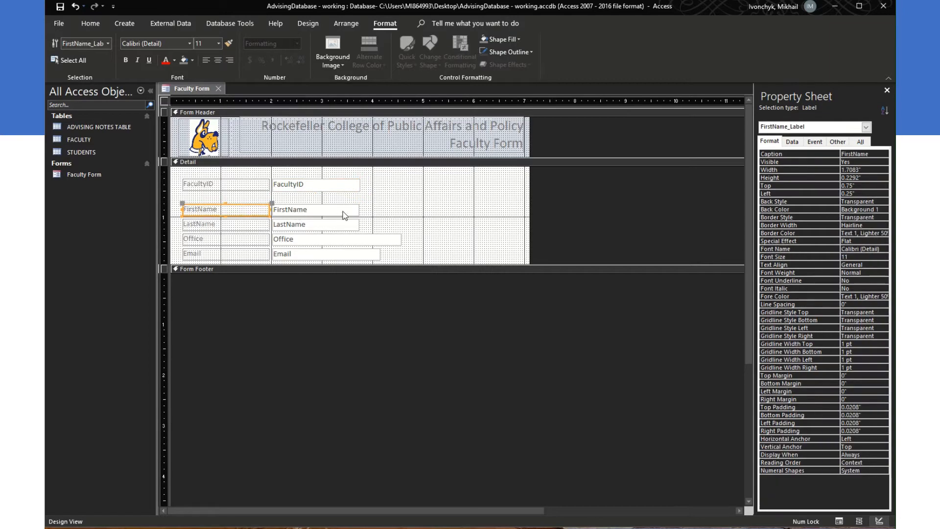
Step: Move the FacultyID label and box together lower, evenly spaced above the FirstName row
click(252, 185)
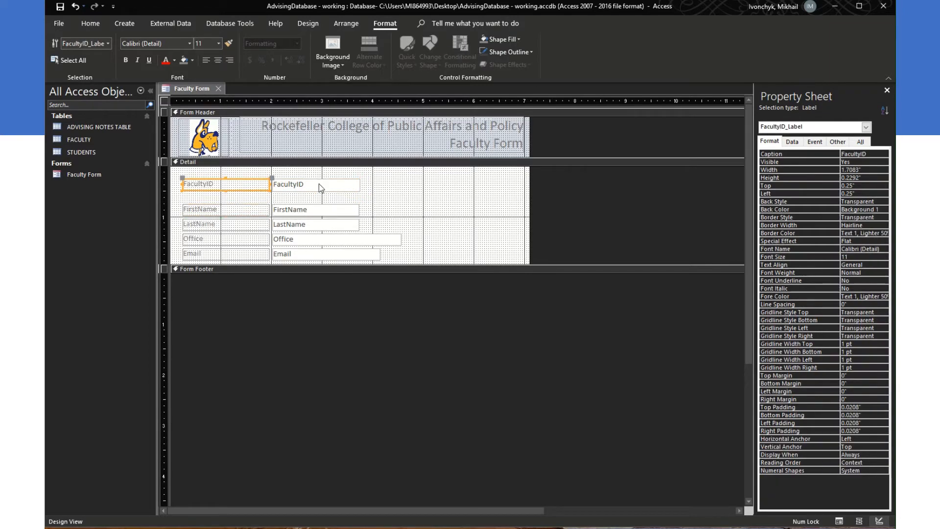
click(248, 180)
click(261, 195)
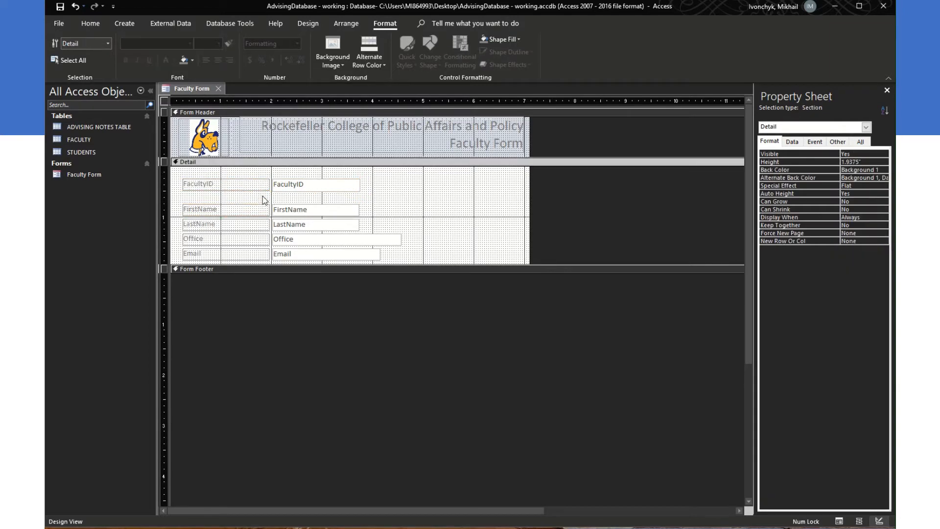
click(263, 189)
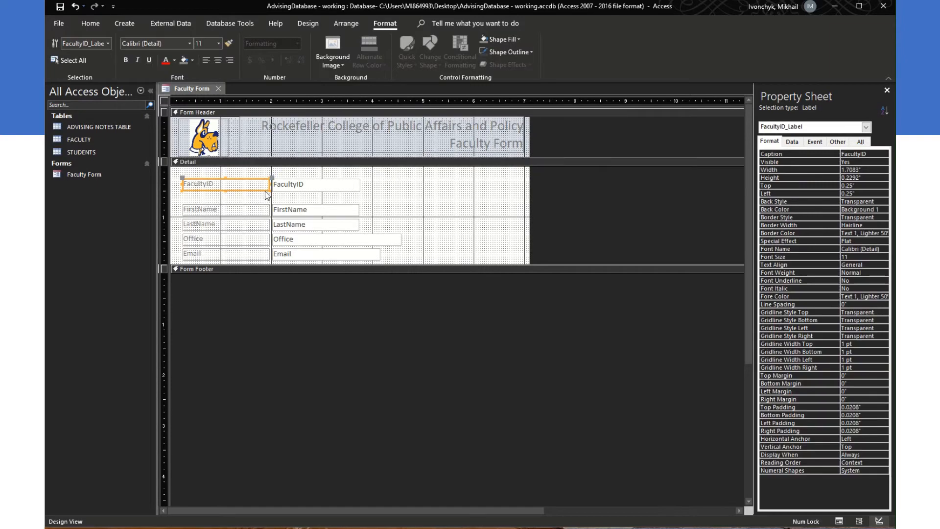
shift+click(315, 190)
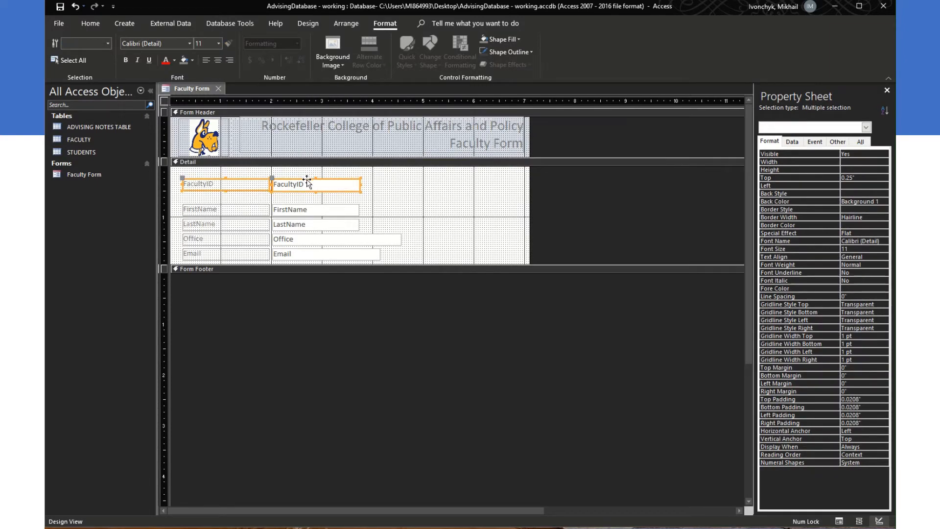
drag(306, 182, 308, 194)
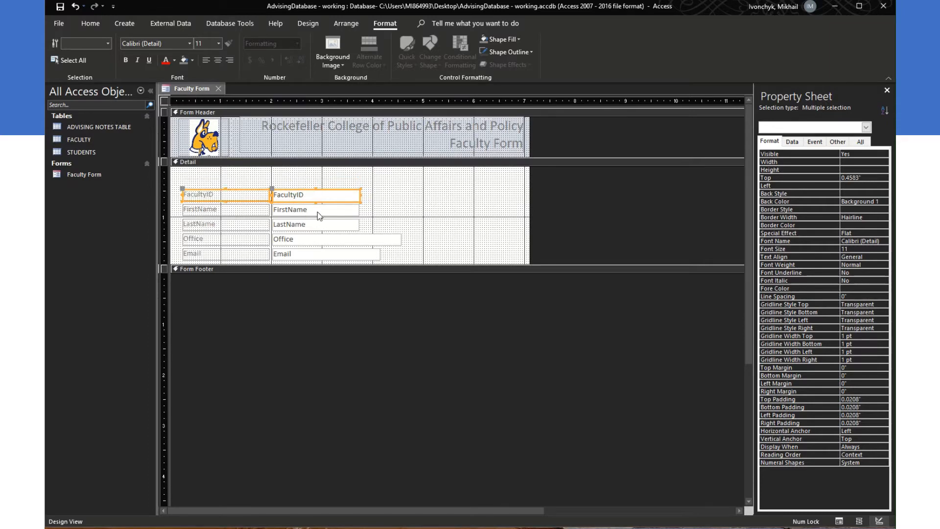
click(248, 211)
click(313, 194)
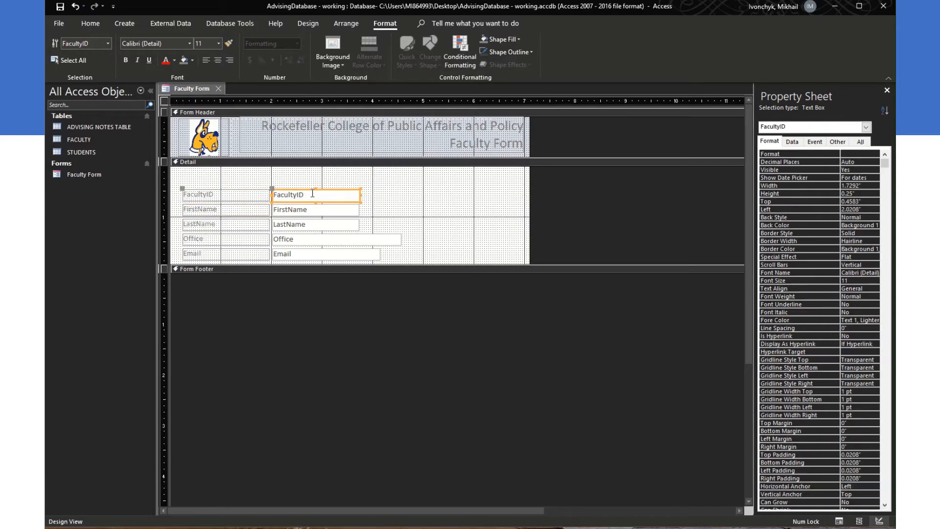
key(Tab)
key(Tab)
key(Tab)
key(Tab)
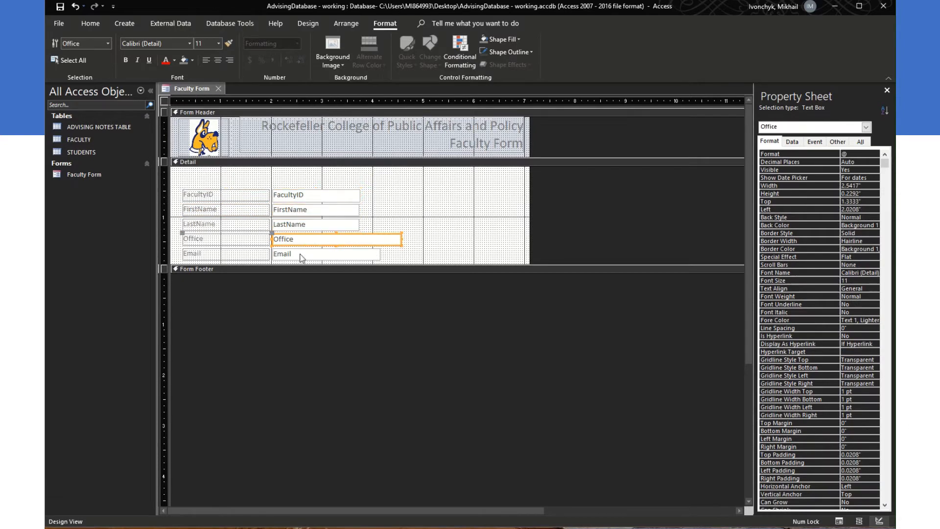
key(shift+Tab)
key(shift+Tab)
key(shift+Tab)
key(shift+Tab)
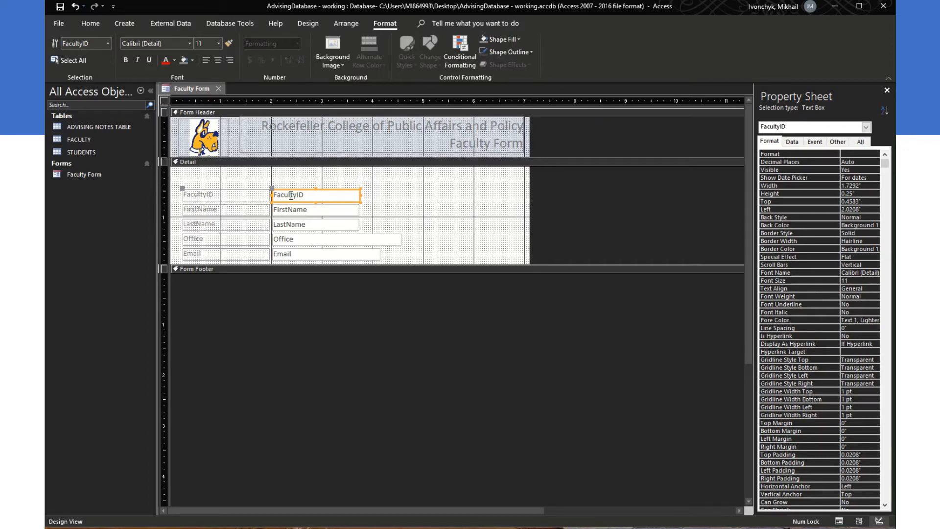
Step: Check the field boxes, then change the FacultyID label caption to 'Faculty ID'
click(299, 209)
click(302, 224)
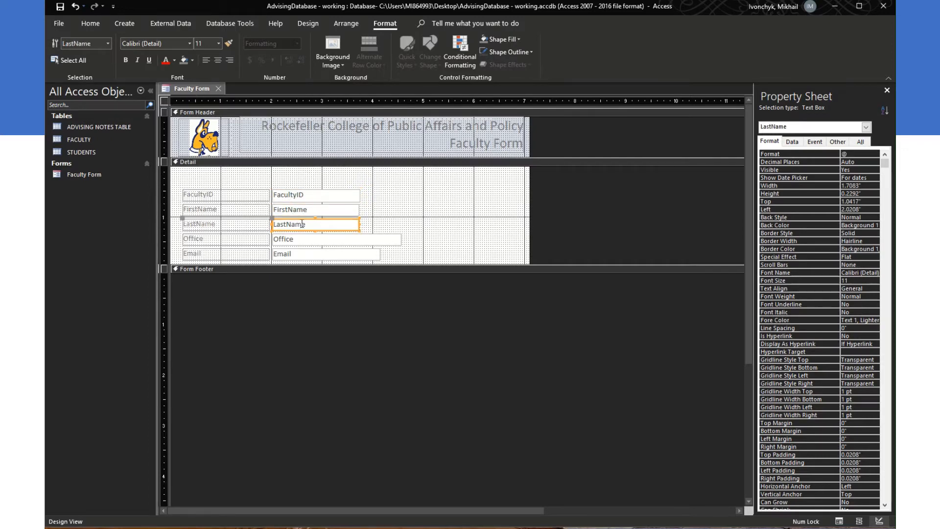
click(297, 241)
click(306, 254)
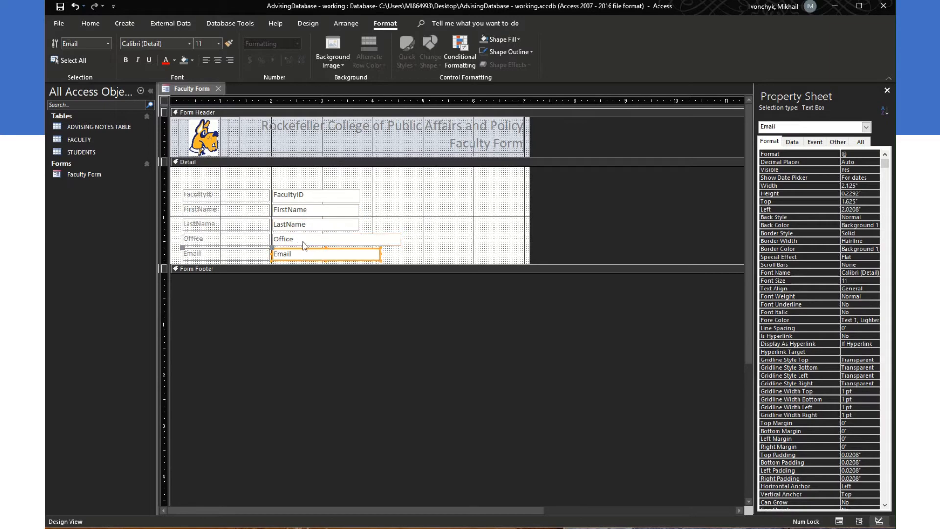
click(303, 241)
click(303, 226)
click(300, 209)
click(296, 194)
click(234, 198)
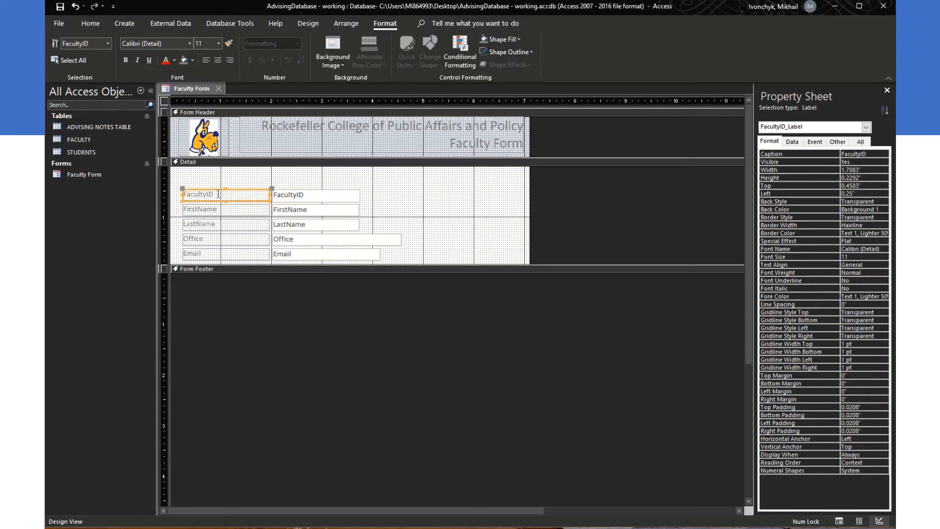
click(206, 194)
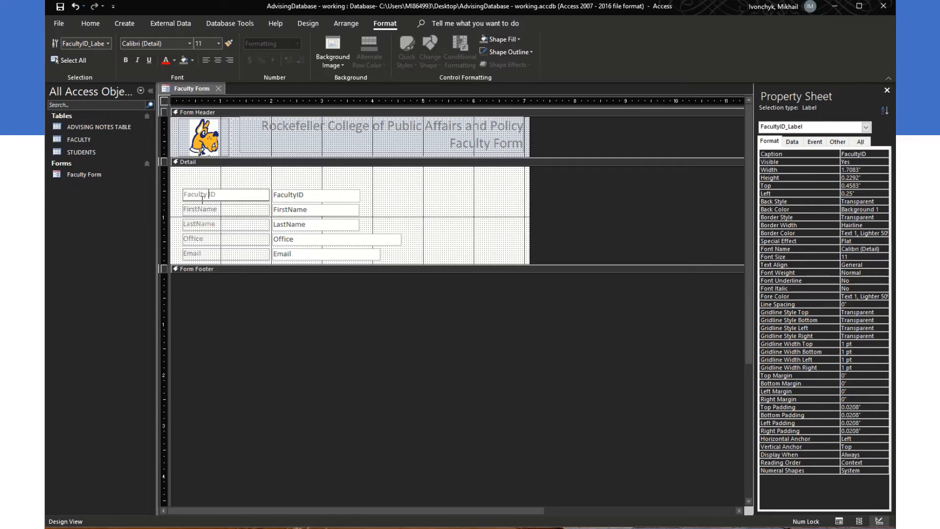
Step: Change the FirstName and LastName captions to 'First Name' and 'Last Name'
click(205, 212)
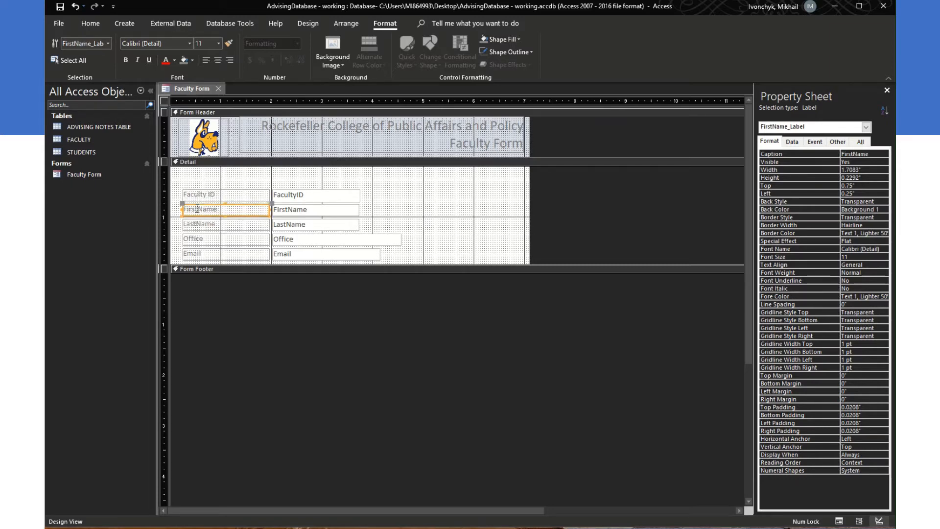
click(198, 210)
click(193, 224)
click(198, 225)
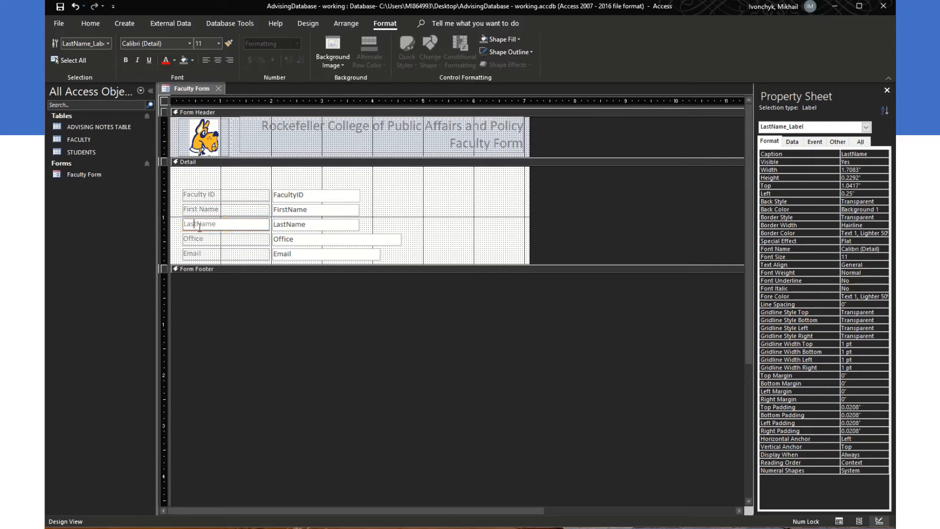
click(208, 239)
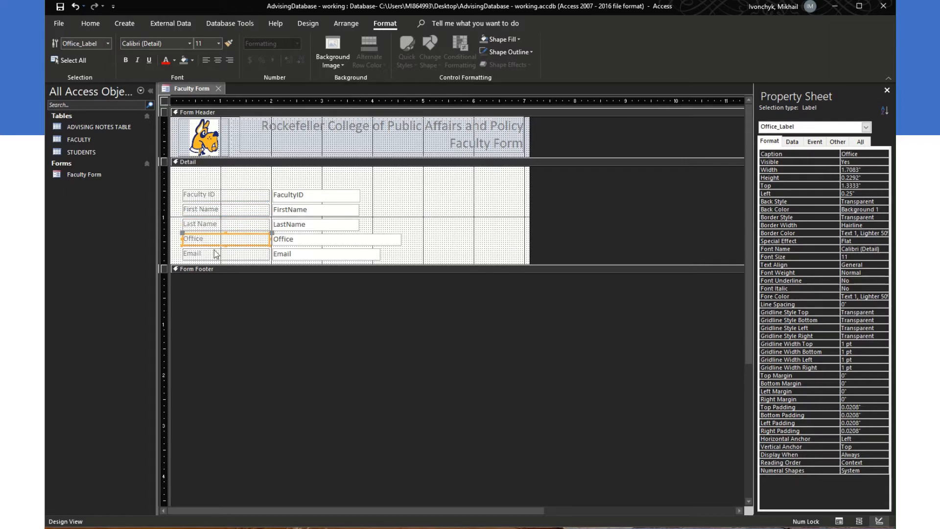
click(208, 253)
Step: Rebind the accidentally edited Faculty ID box to FacultyID and preview record 1 in Layout View
click(299, 198)
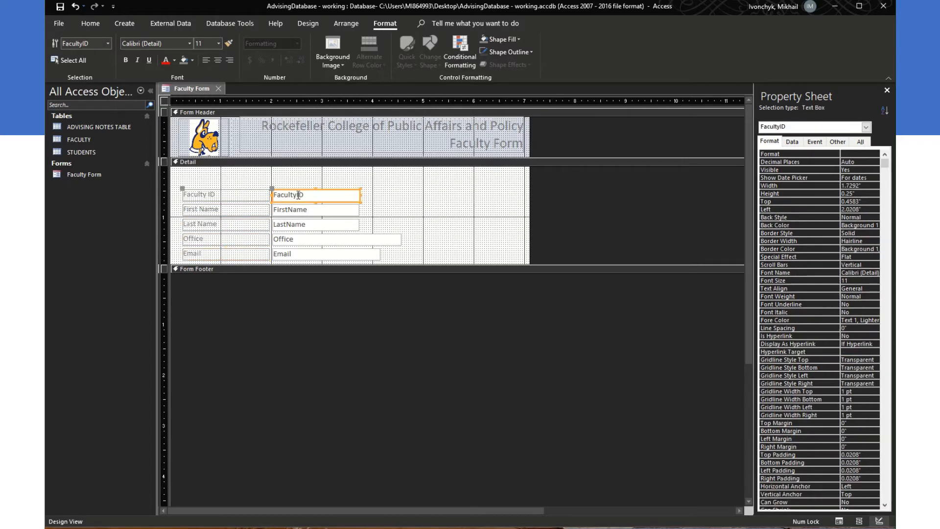
click(299, 197)
click(314, 212)
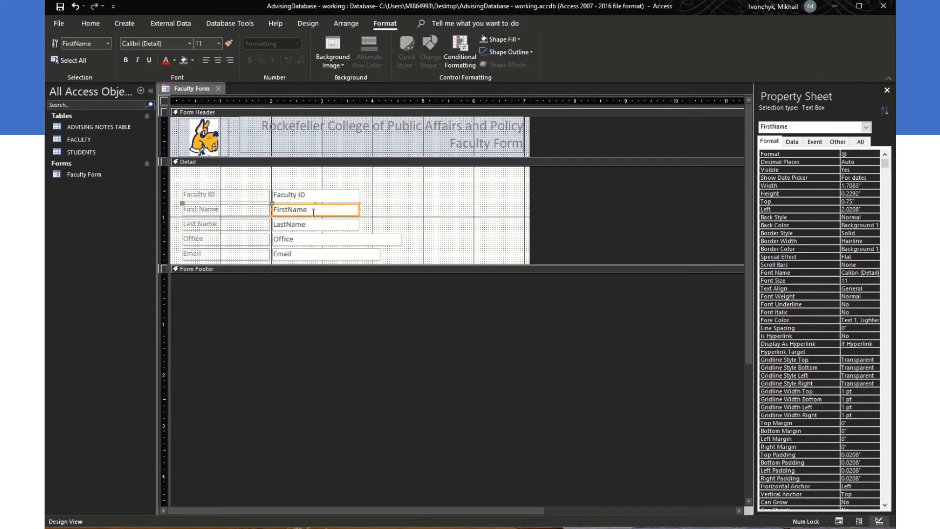
click(276, 194)
click(261, 193)
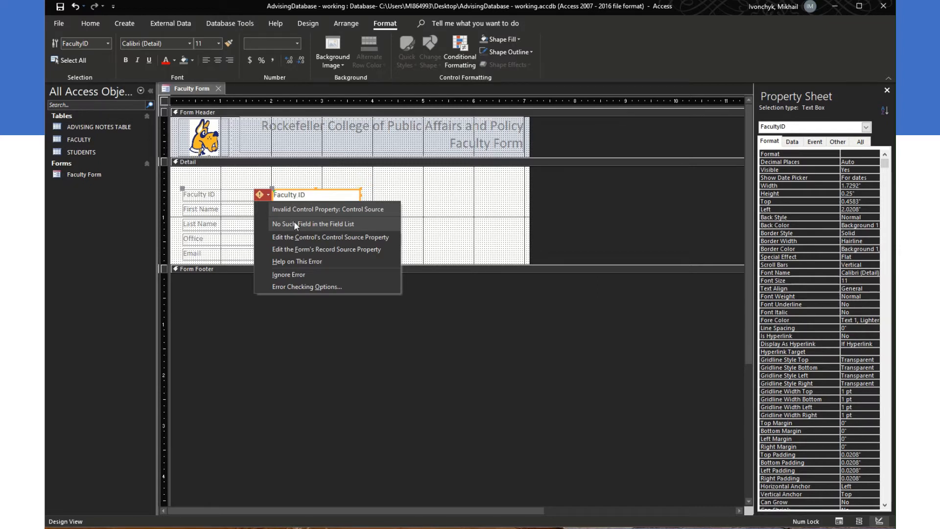
click(311, 194)
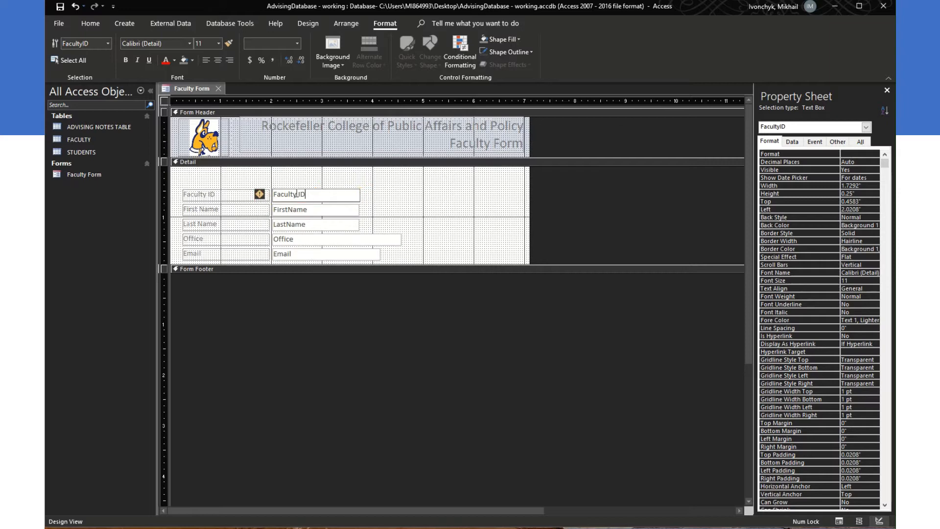
click(315, 210)
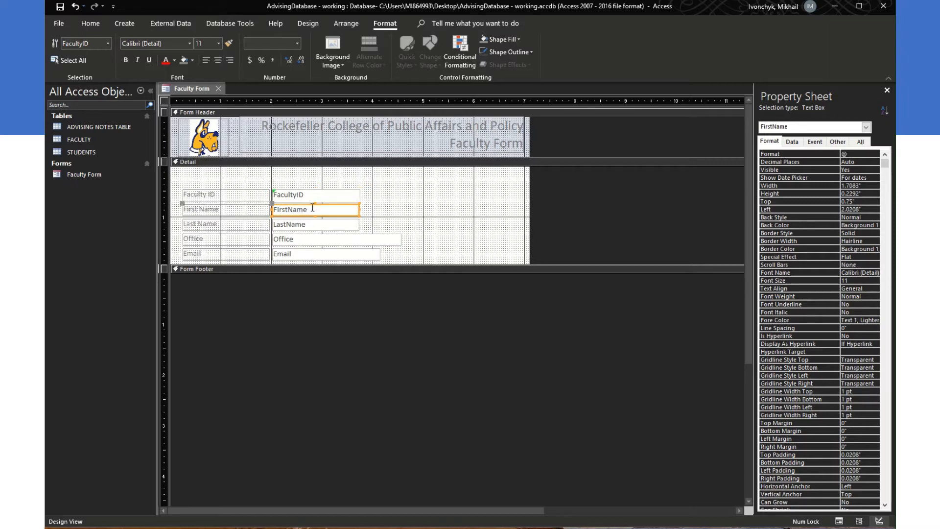
click(311, 197)
click(313, 209)
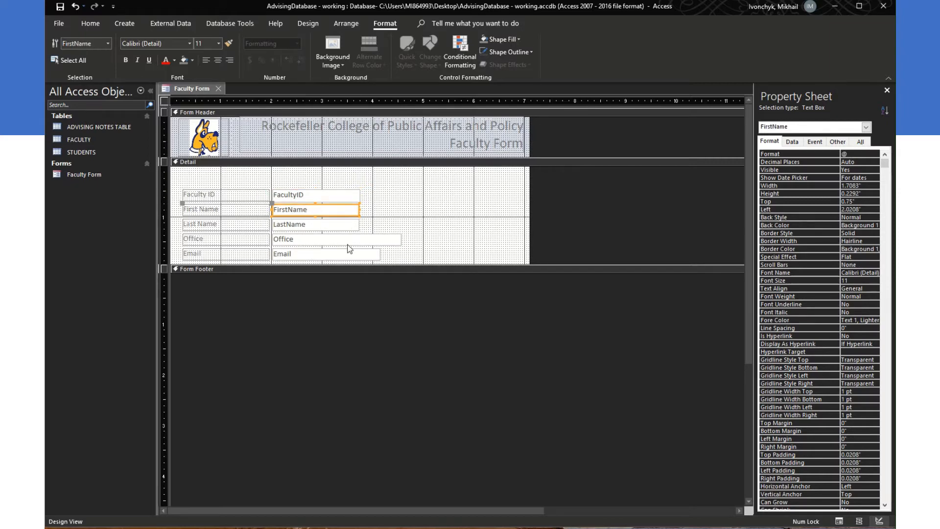
click(859, 521)
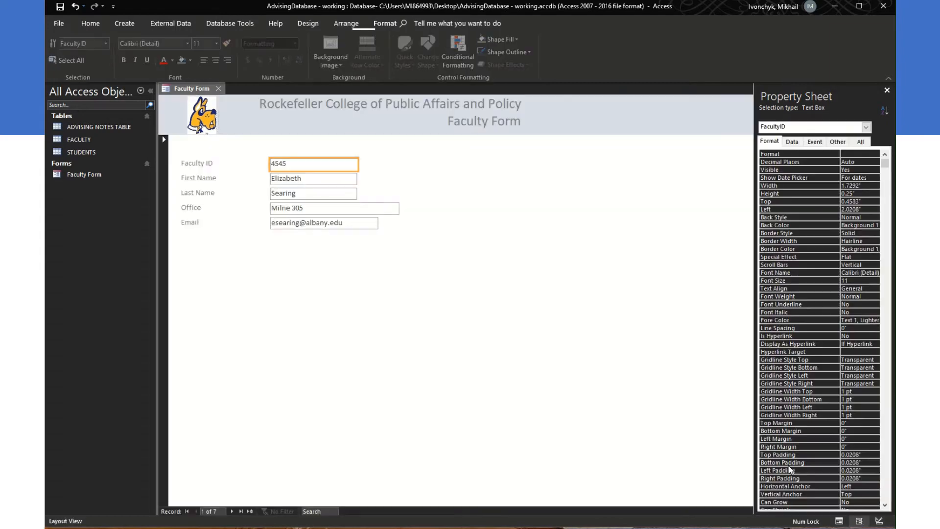
Step: Drag the Office and Email text boxes narrower to roughly match the other fields
click(880, 522)
click(378, 239)
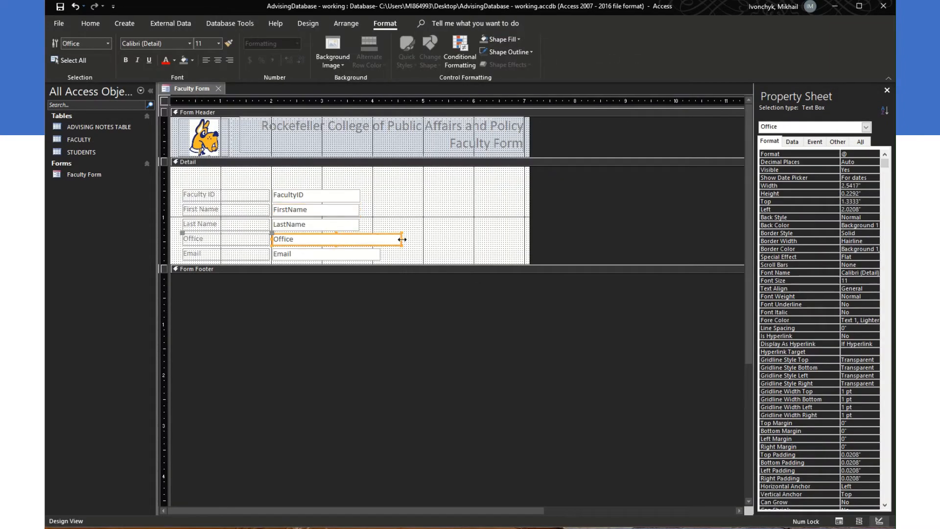
drag(402, 239, 358, 239)
click(358, 239)
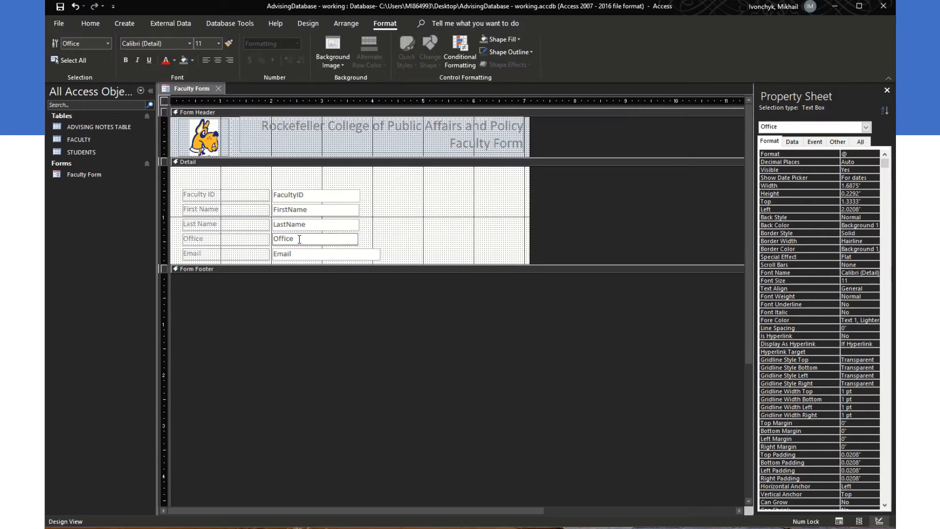
click(380, 254)
drag(380, 254, 359, 239)
click(353, 238)
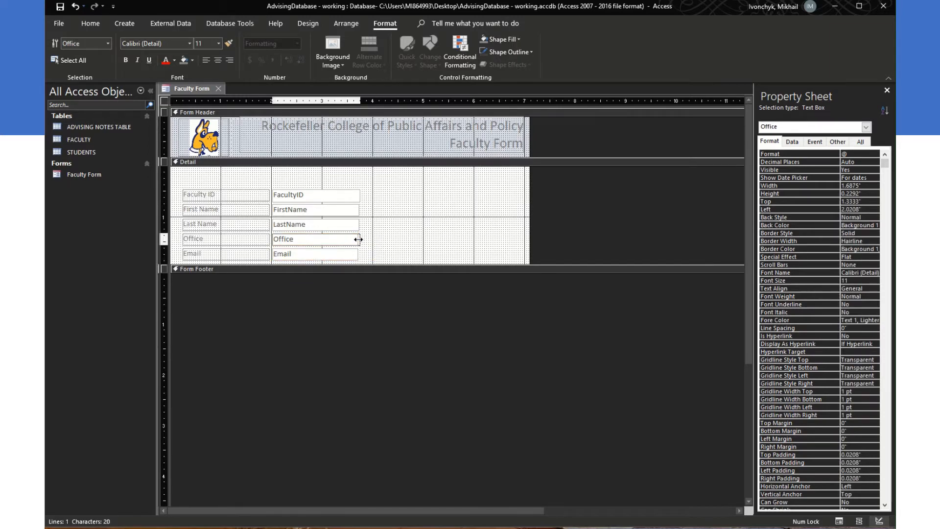
click(355, 255)
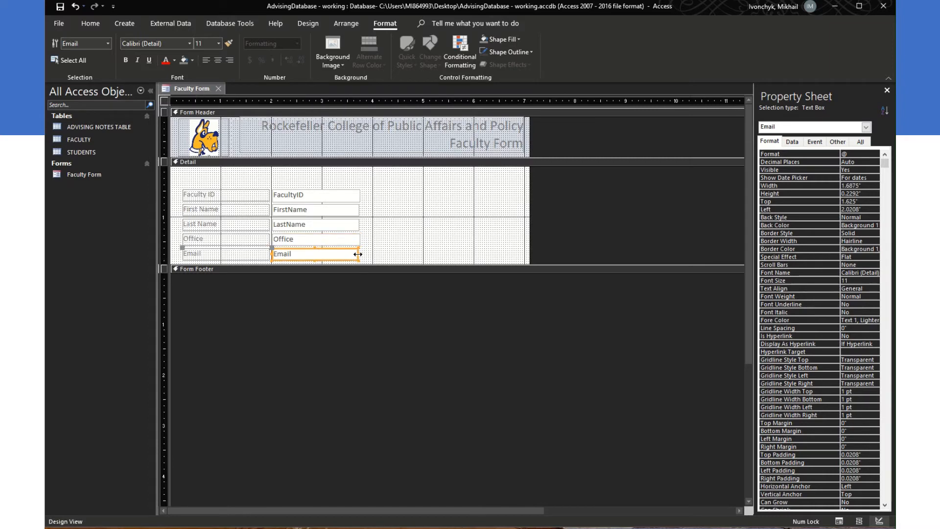
drag(358, 254, 360, 254)
Step: Set the LastName and FacultyID box widths to 1.7" in the Property Sheet
click(358, 225)
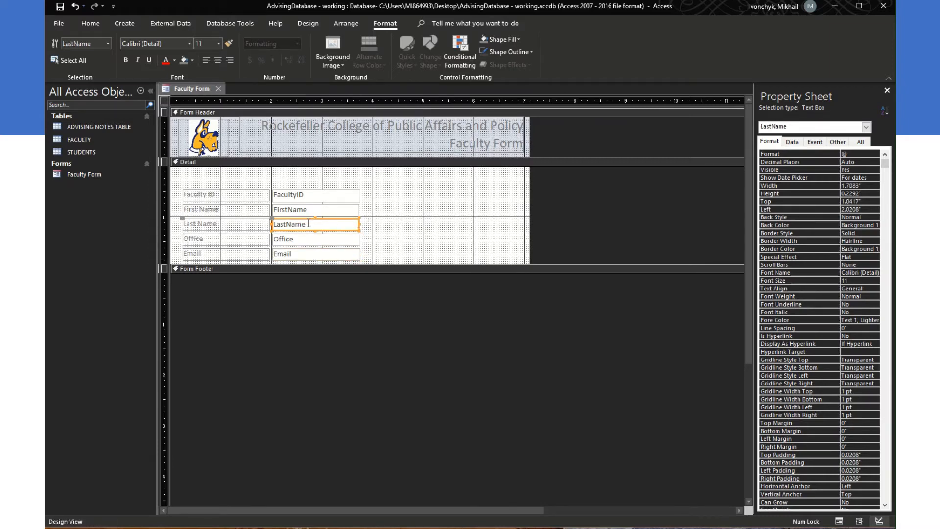
click(859, 186)
drag(859, 185, 852, 186)
key(BackSpace)
key(Return)
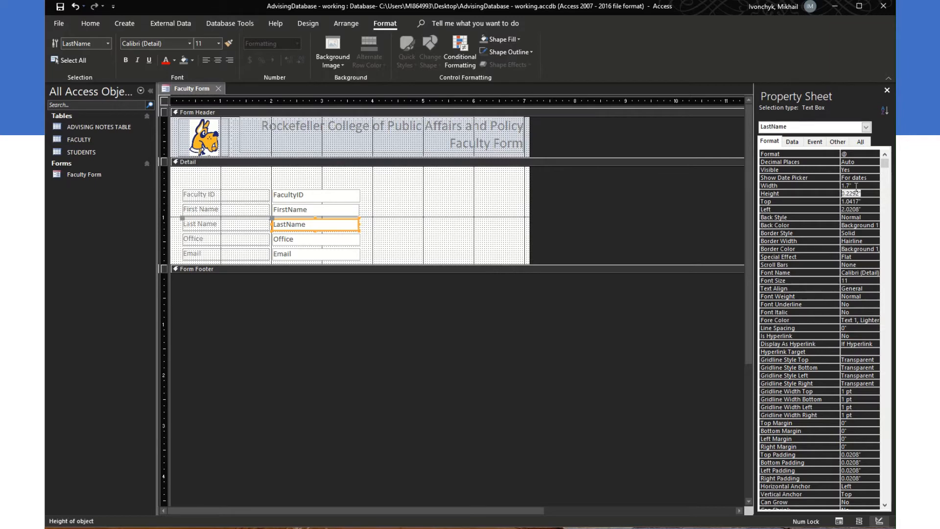
click(338, 211)
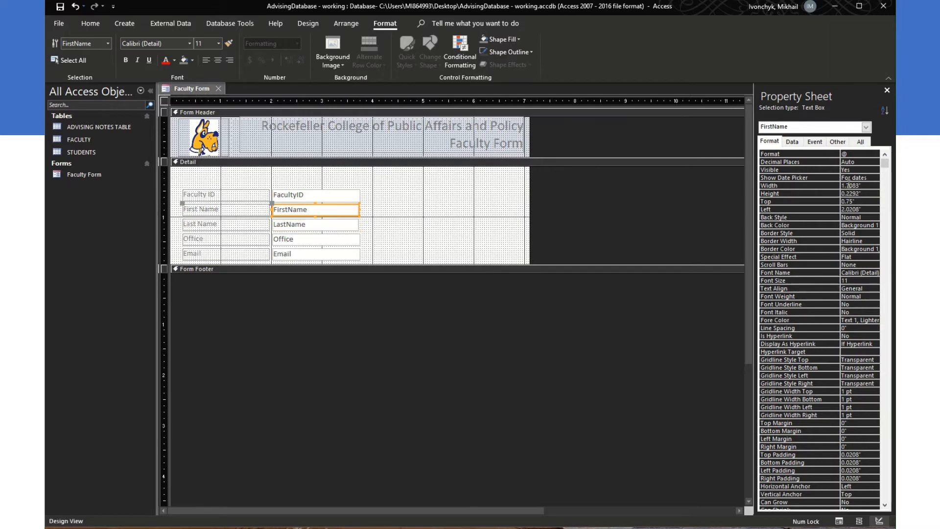
click(356, 199)
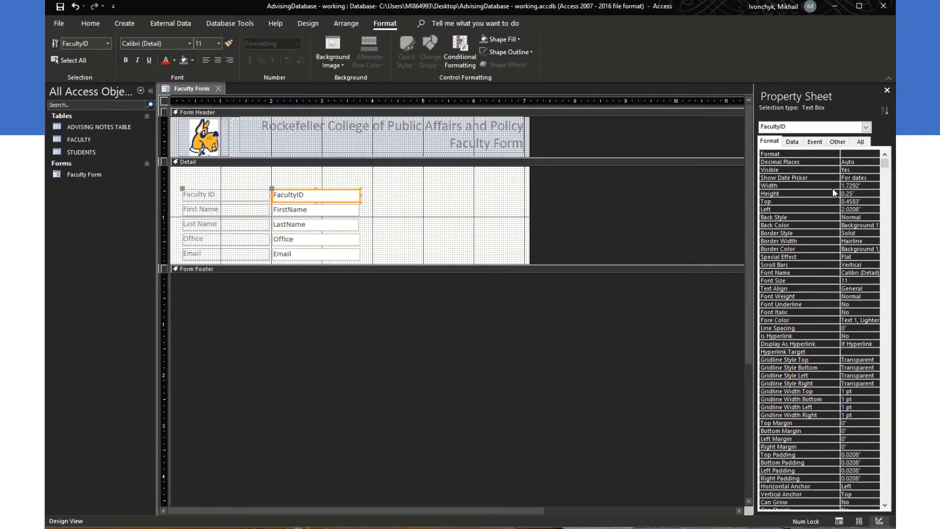
click(858, 185)
key(Return)
Step: Set the FirstName and Office box widths to 1.7"
click(351, 213)
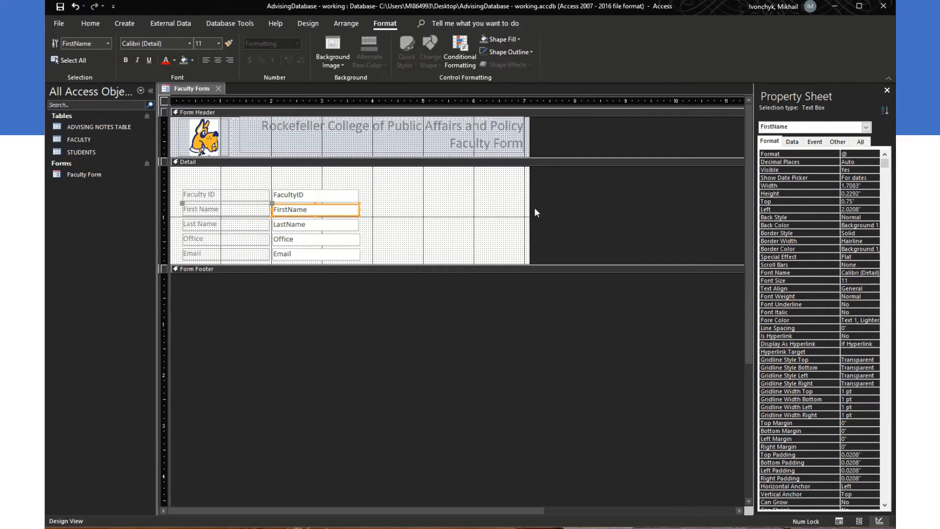
click(860, 185)
key(BackSpace)
key(BackSpace)
key(BackSpace)
key(BackSpace)
key(Return)
click(351, 229)
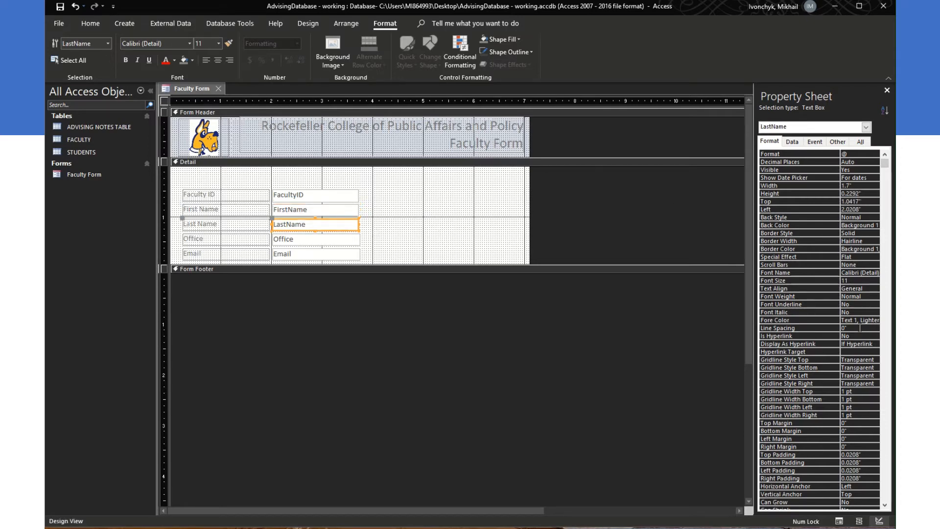
click(330, 241)
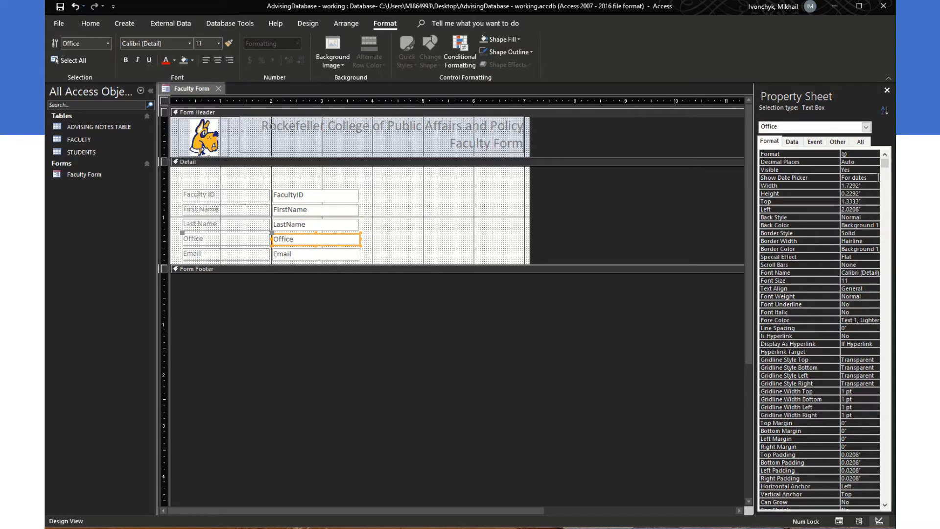
click(860, 185)
key(Return)
Step: Set the Email box width to 1.7" and confirm all field boxes match
click(352, 253)
click(861, 186)
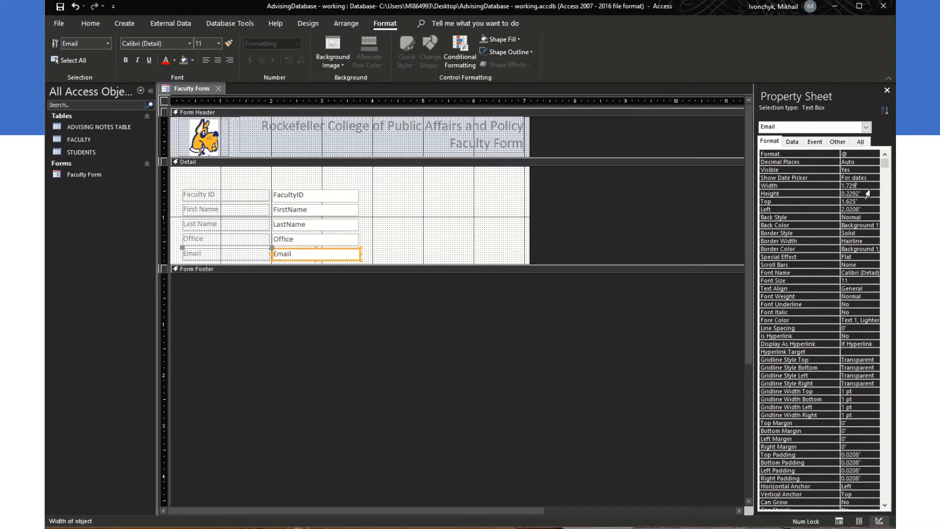
key(BackSpace)
key(BackSpace)
key(BackSpace)
key(Return)
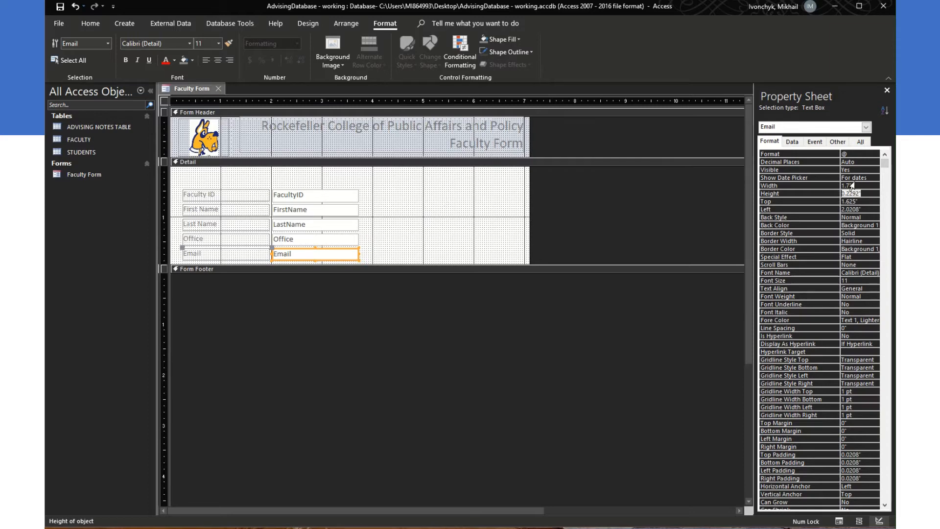
click(329, 240)
click(332, 225)
click(334, 211)
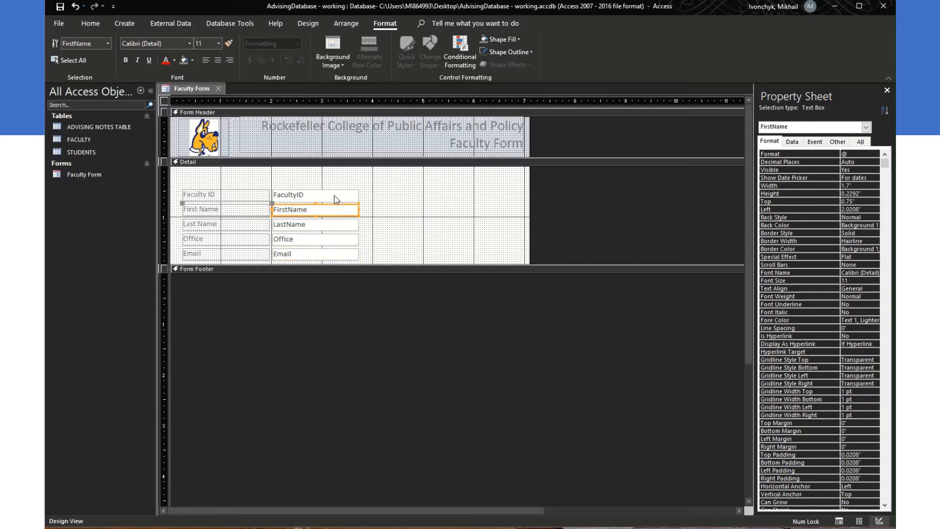
click(336, 198)
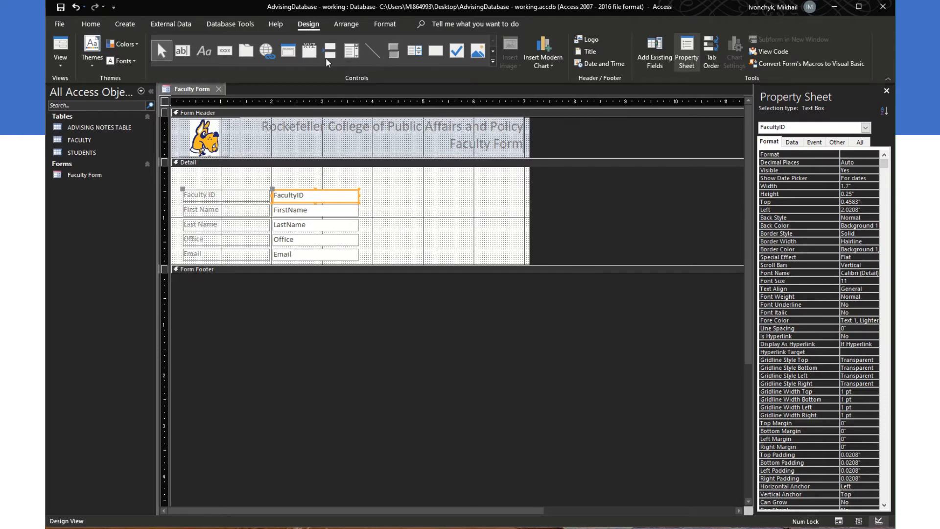
Step: Place a command button in the Detail section and set it to the Record Operations Delete Record action
click(225, 54)
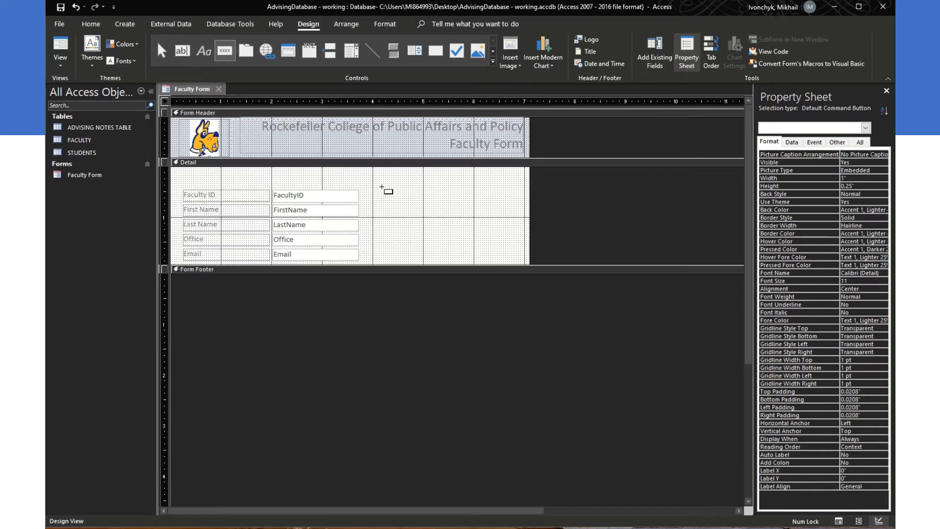
click(403, 241)
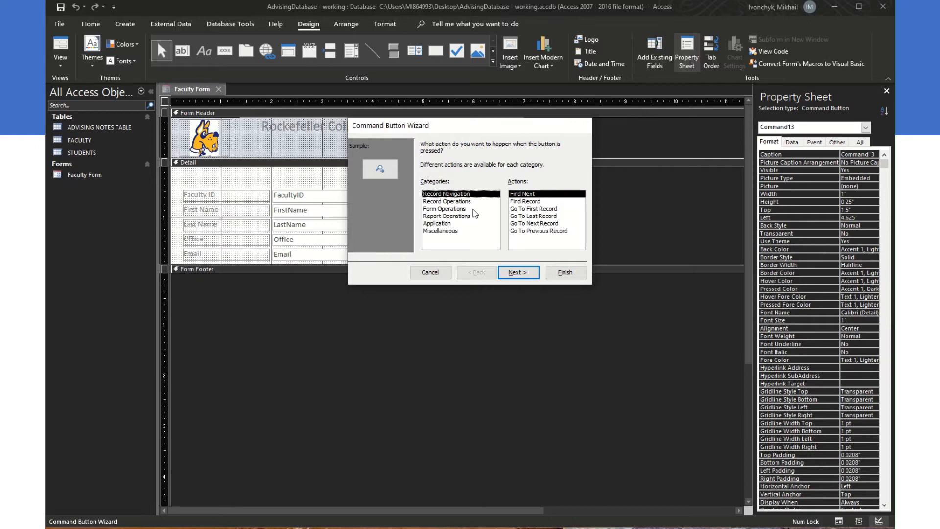
click(461, 202)
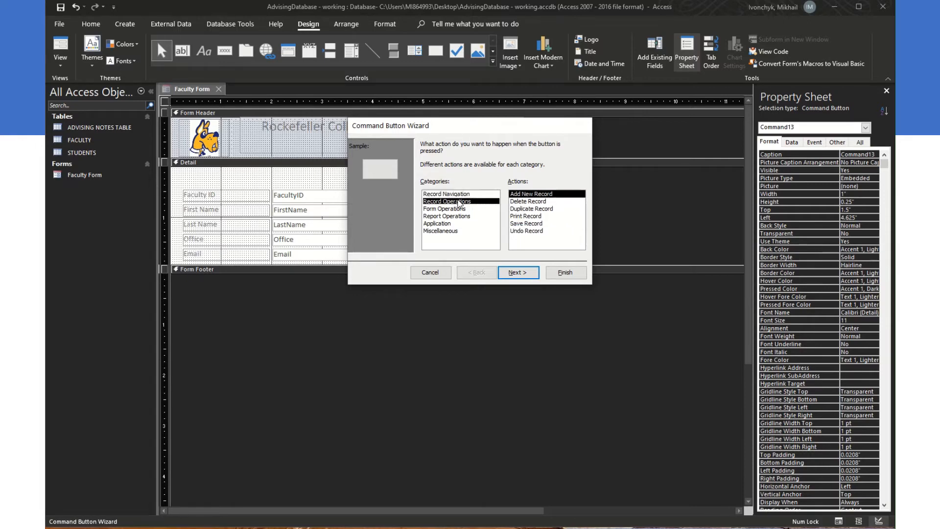
click(457, 209)
click(456, 218)
click(454, 224)
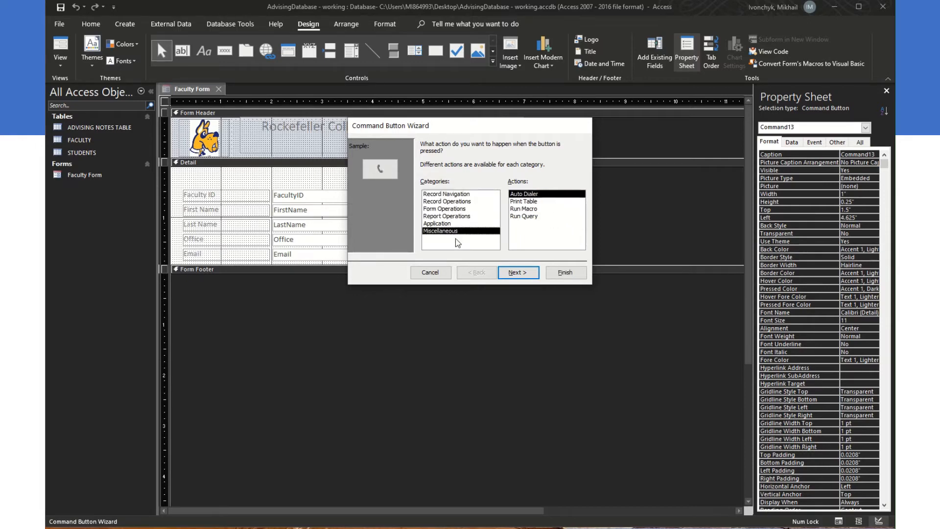
key(Up)
key(Up)
key(Up)
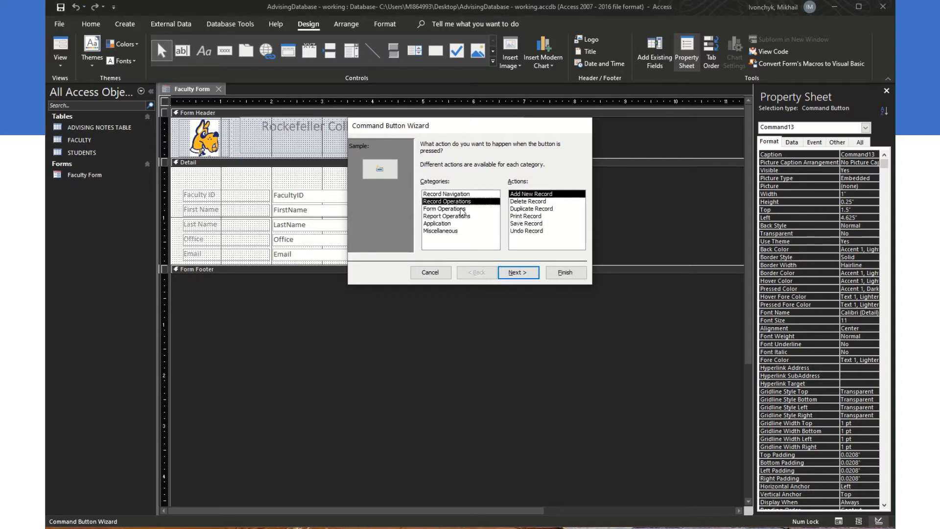
click(520, 203)
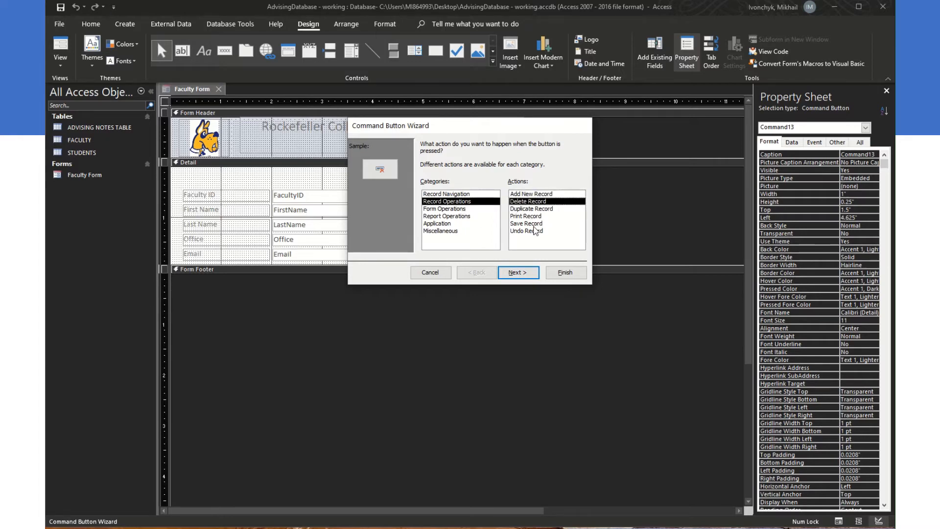
click(523, 274)
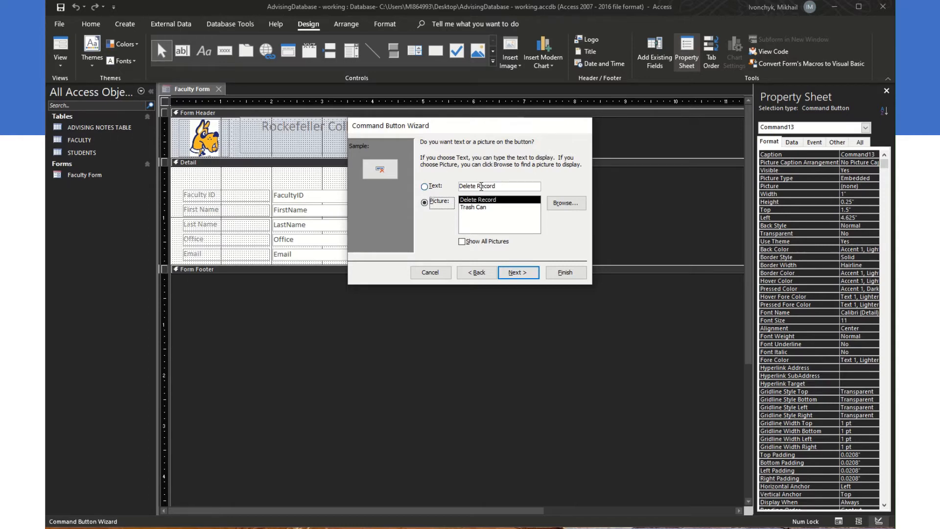
Step: Give the button the Trash Can picture, name it DeleteRecord, nudge it into place, and preview the form
drag(500, 185, 448, 185)
click(426, 204)
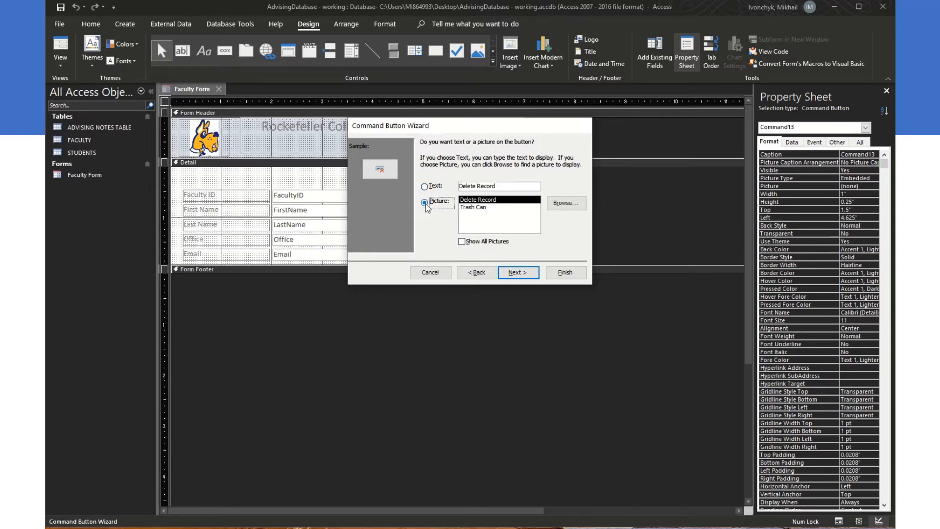
click(459, 207)
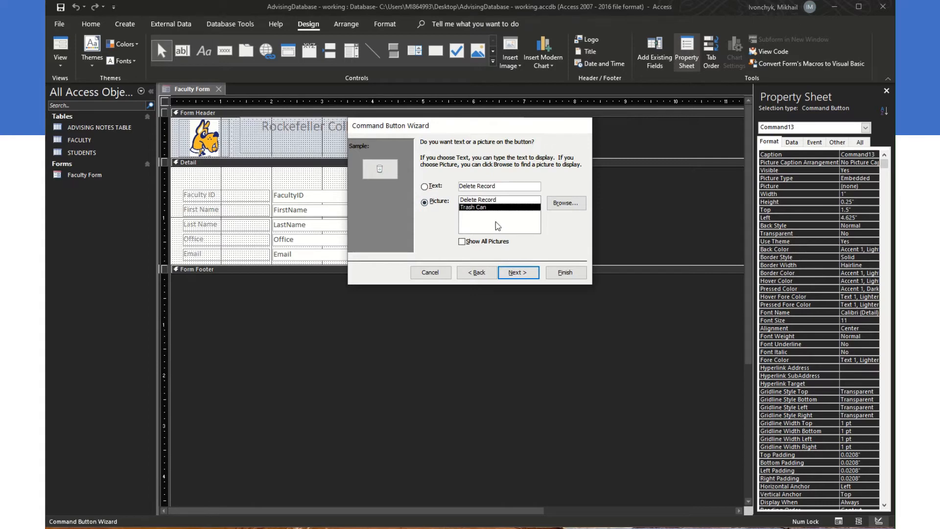
click(529, 272)
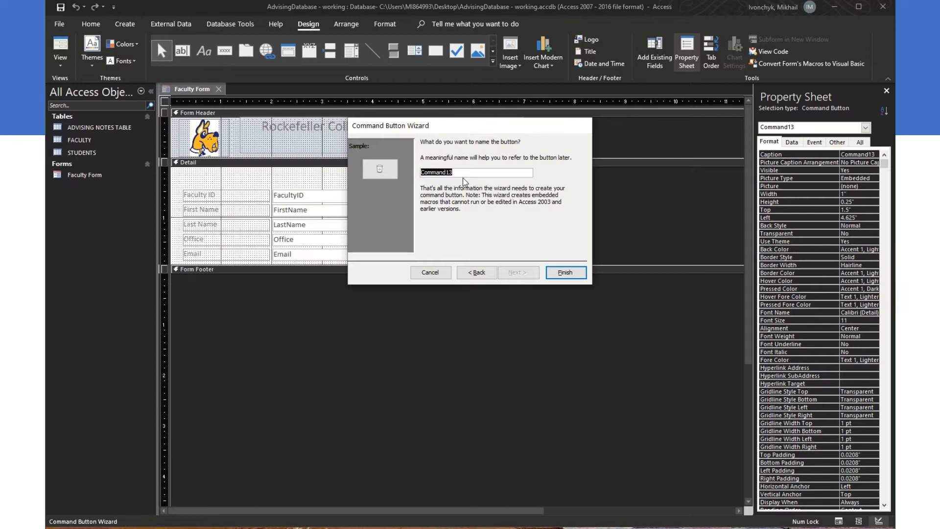
text(DeleteRecord)
click(565, 272)
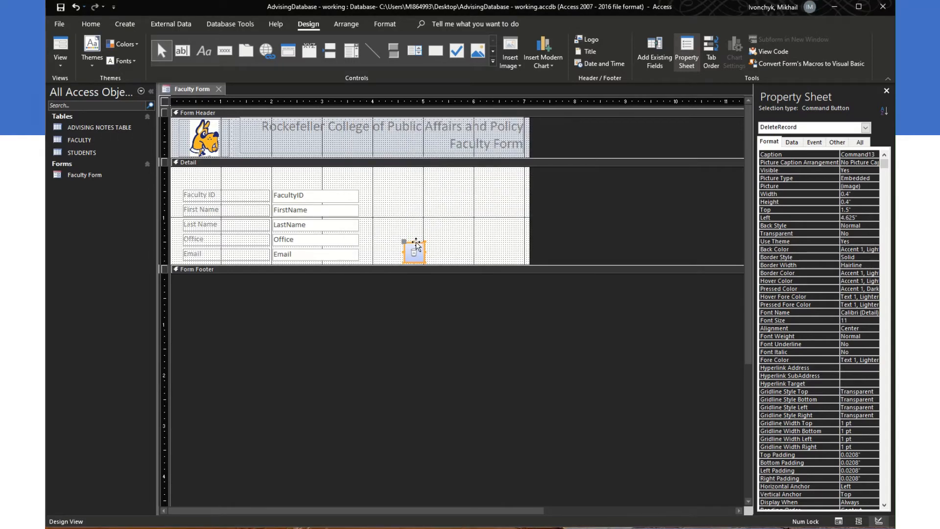
drag(414, 245, 412, 238)
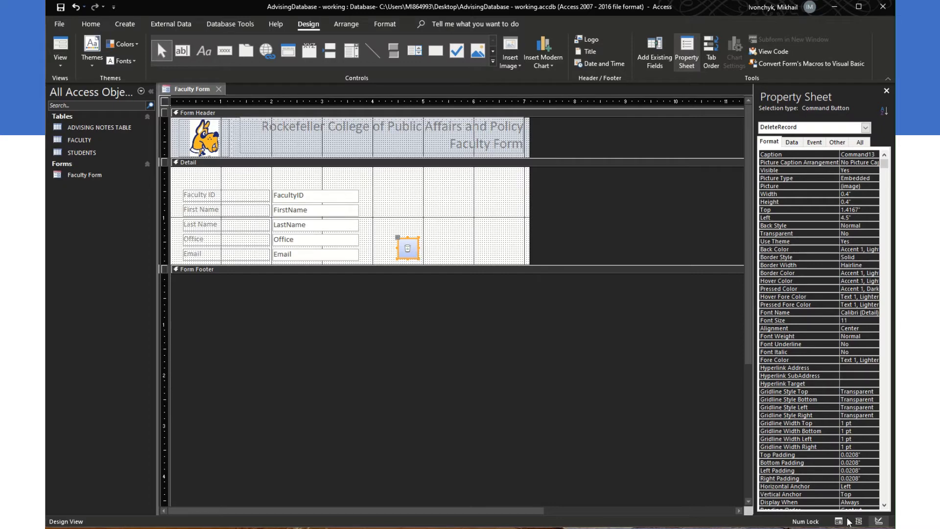
click(60, 46)
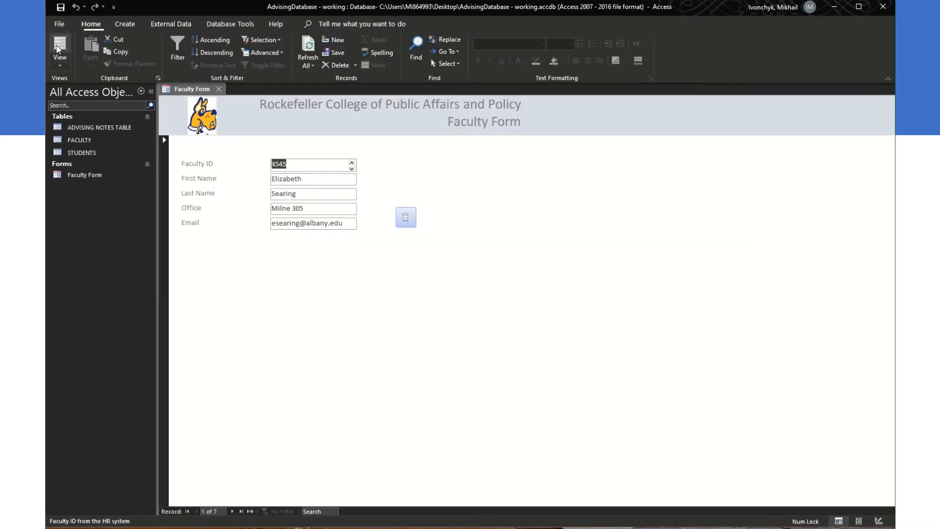
Step: Switch the Faculty Form to Layout View, then to Design View via Home > View
click(57, 47)
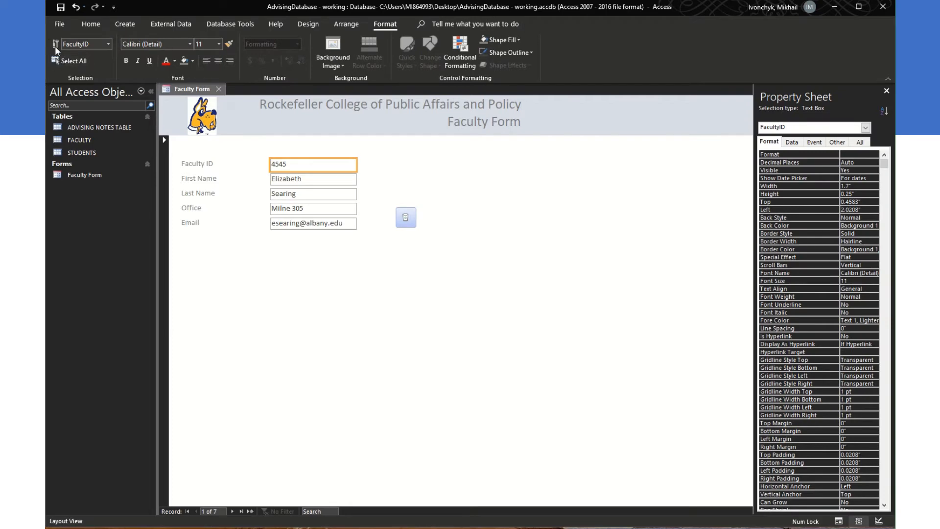
click(84, 24)
click(60, 63)
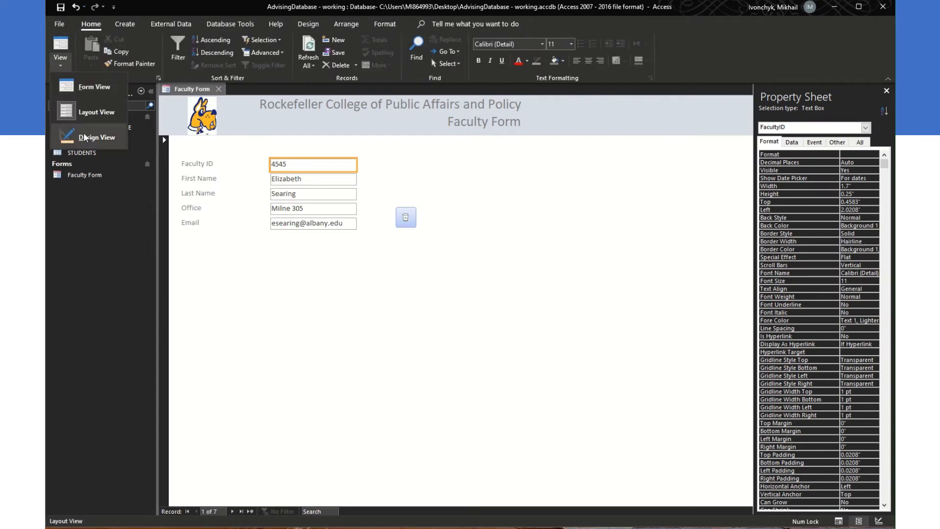
click(83, 139)
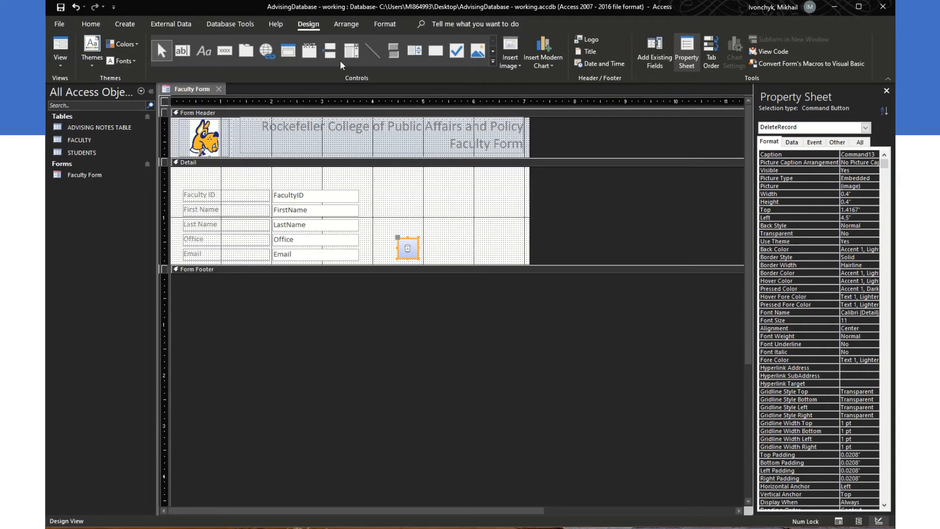
click(225, 51)
drag(426, 237, 479, 251)
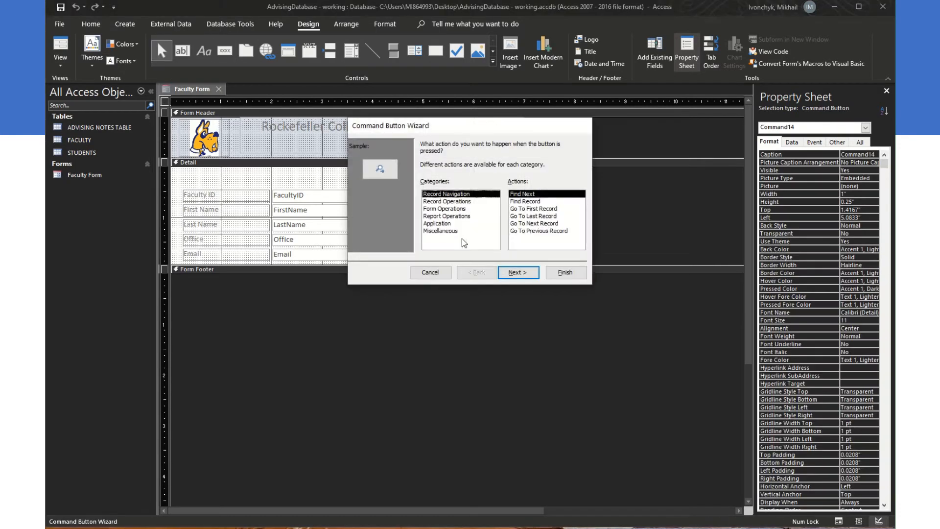
click(458, 208)
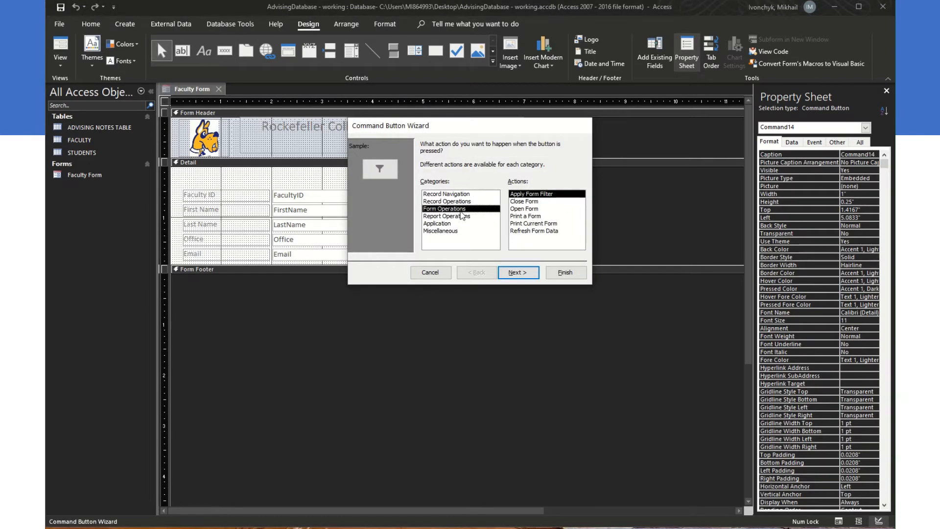
click(518, 201)
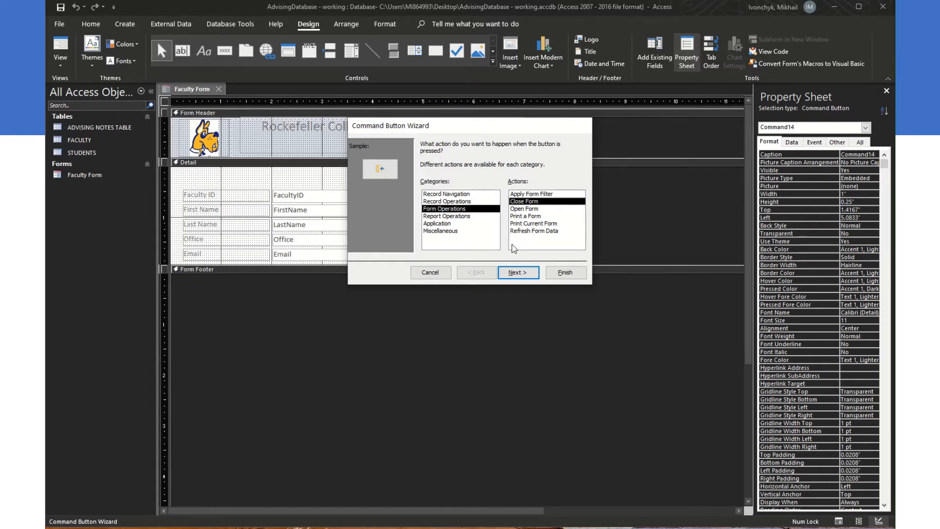
click(518, 272)
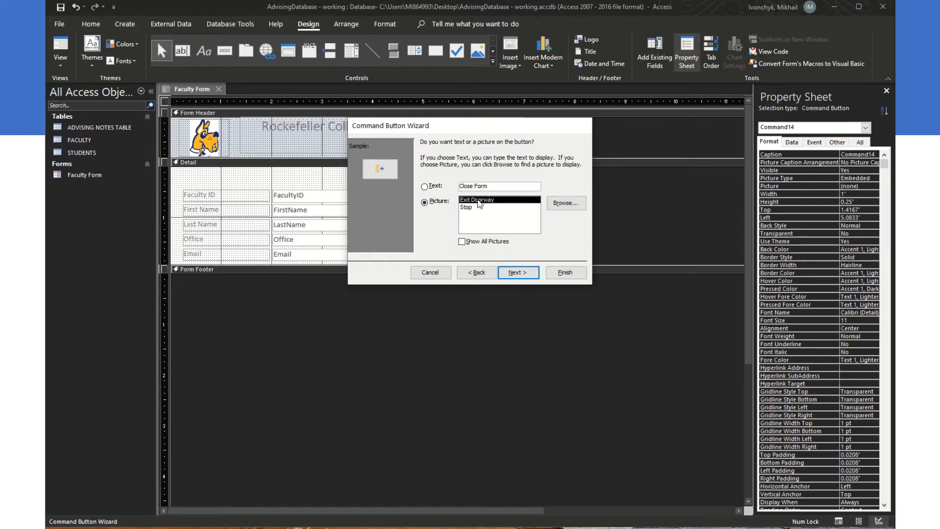
click(519, 268)
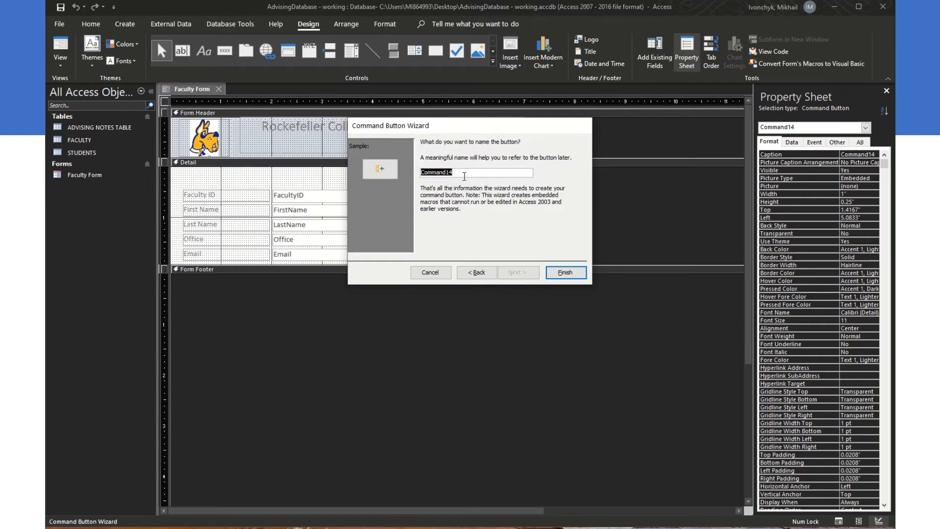
text(Clost)
click(567, 273)
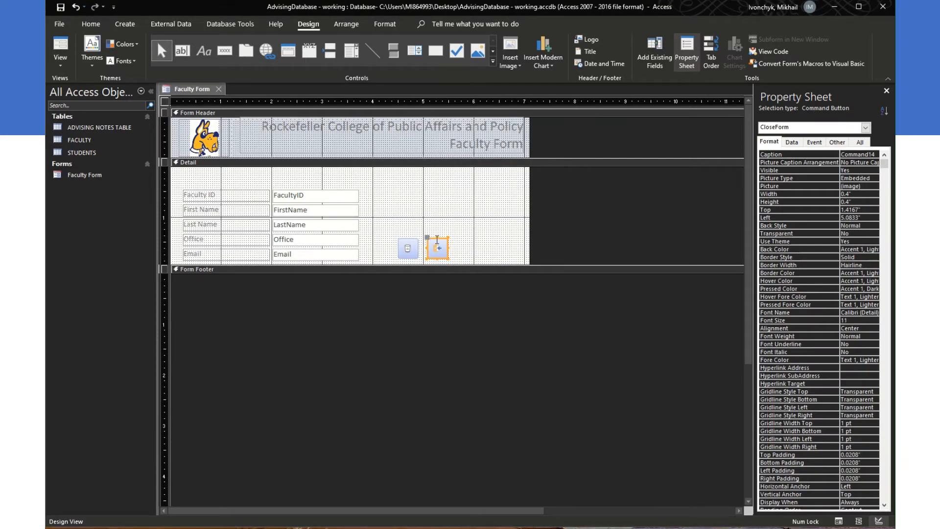
click(439, 239)
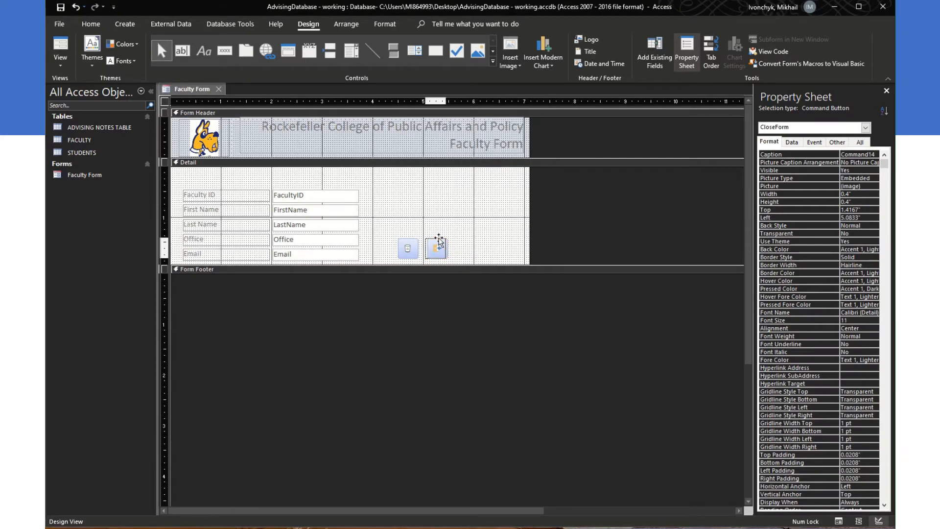
drag(439, 240, 437, 240)
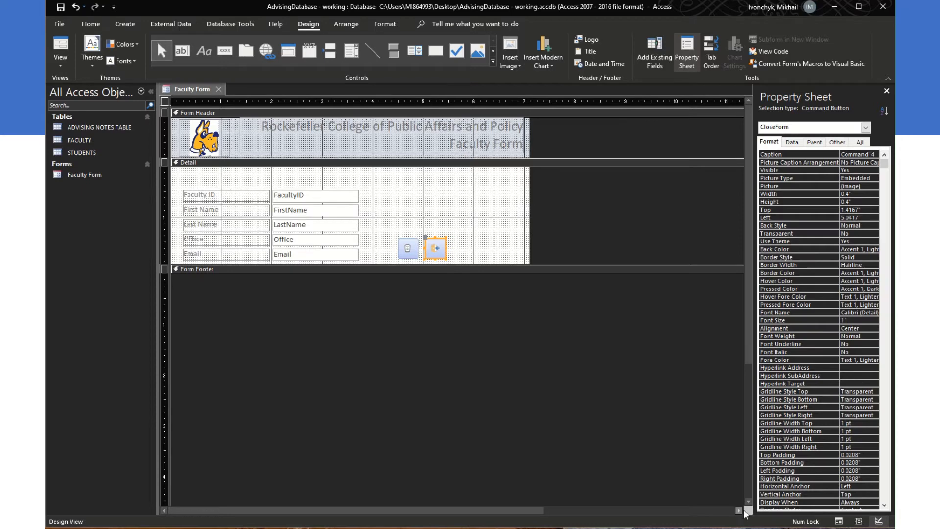
click(836, 521)
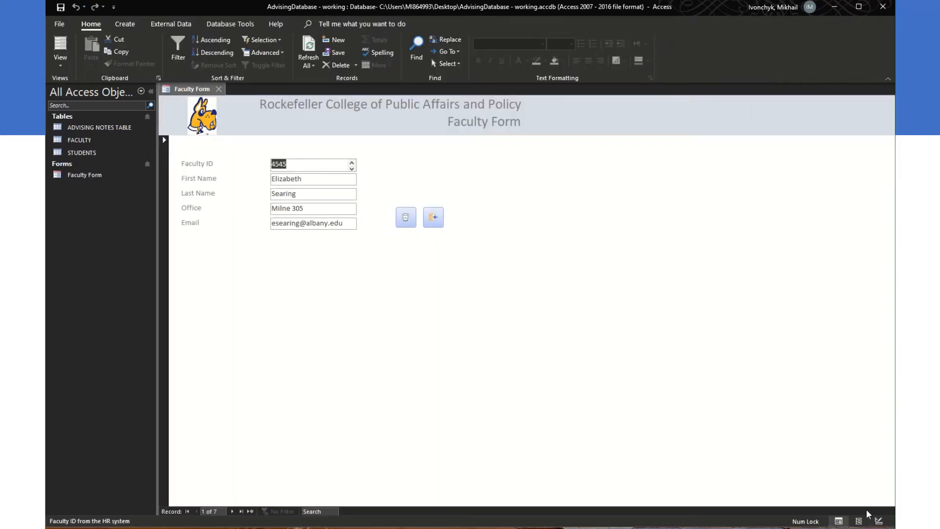
click(879, 521)
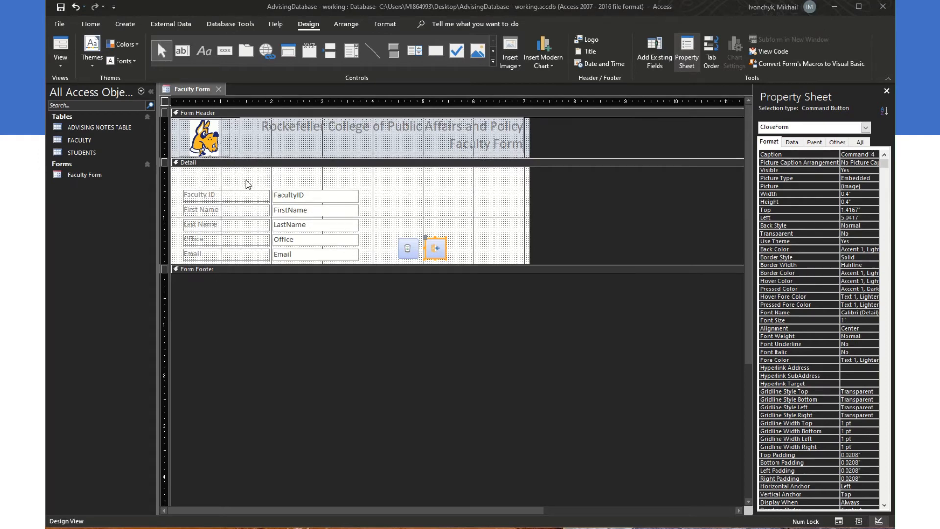
Step: Draw a 6.75-inch horizontal line above Faculty ID, check it in Form View, then nudge it higher
click(372, 49)
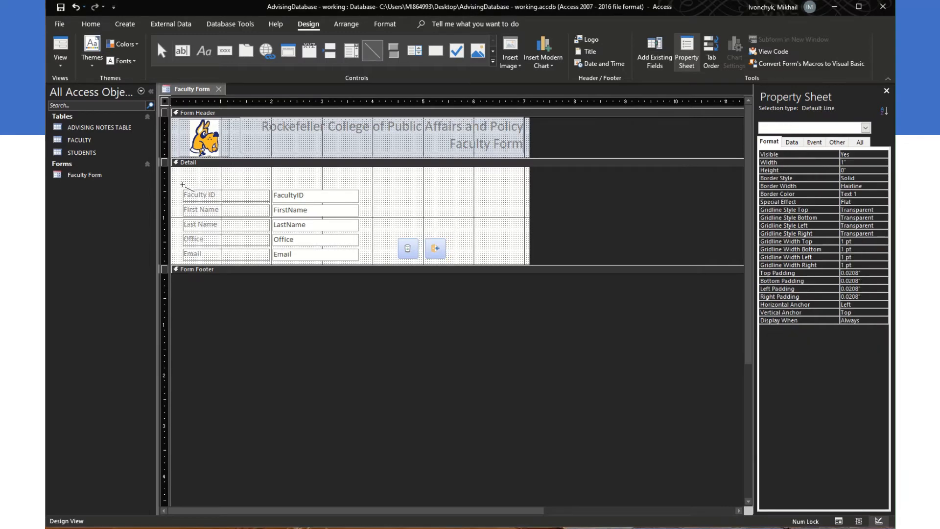
drag(183, 184, 525, 184)
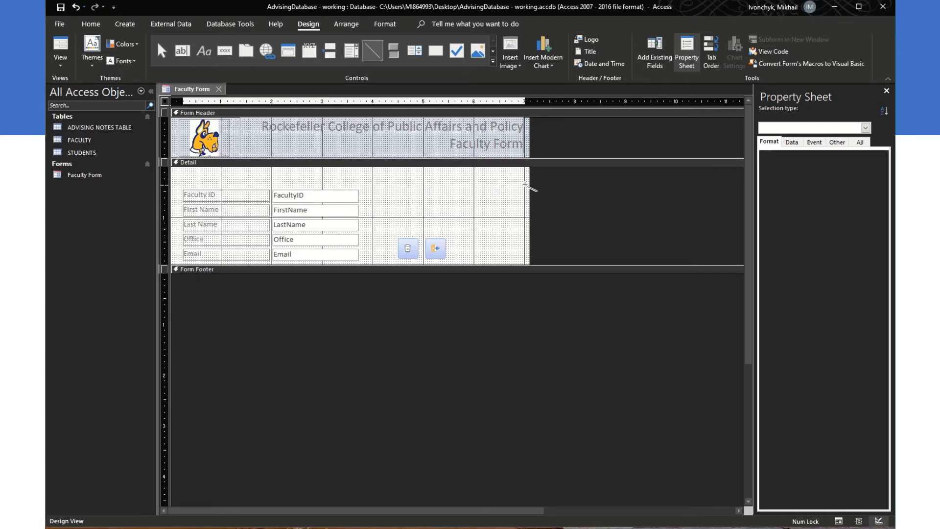
drag(524, 184, 525, 185)
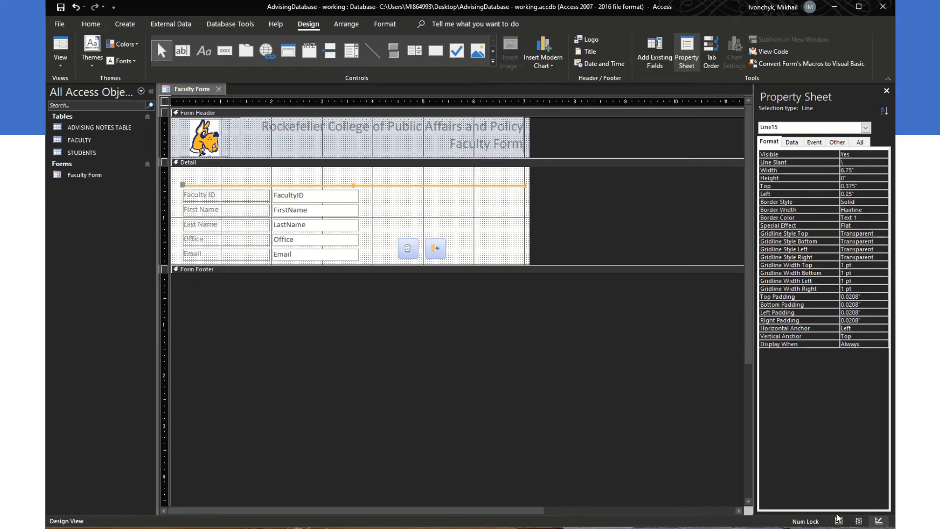
click(69, 43)
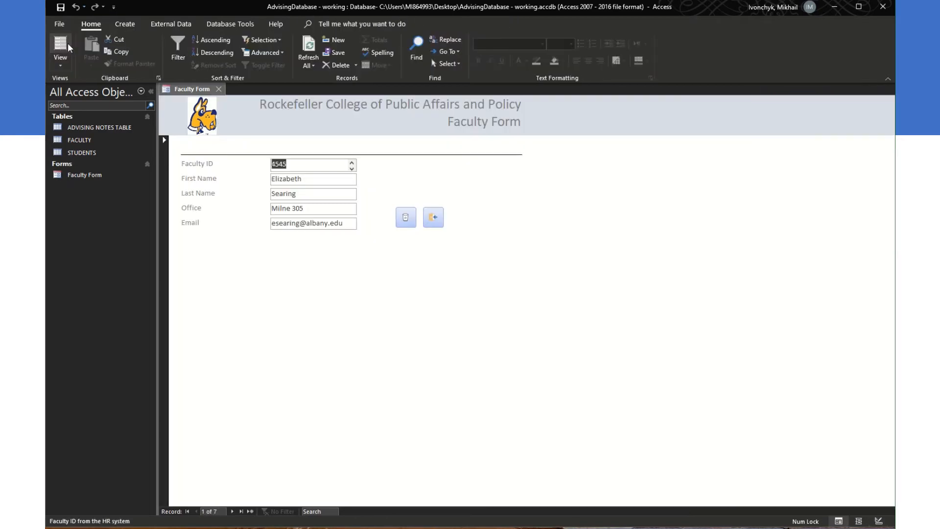
click(879, 521)
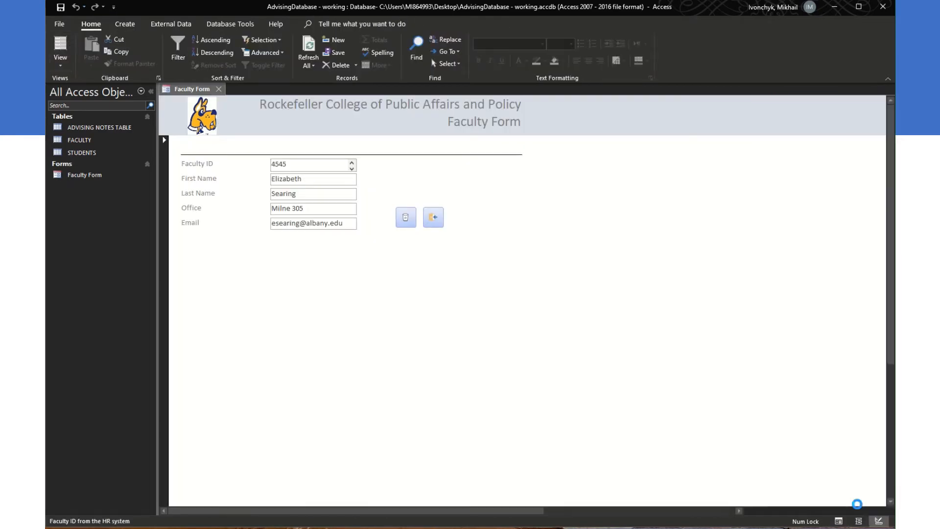
drag(426, 186, 428, 183)
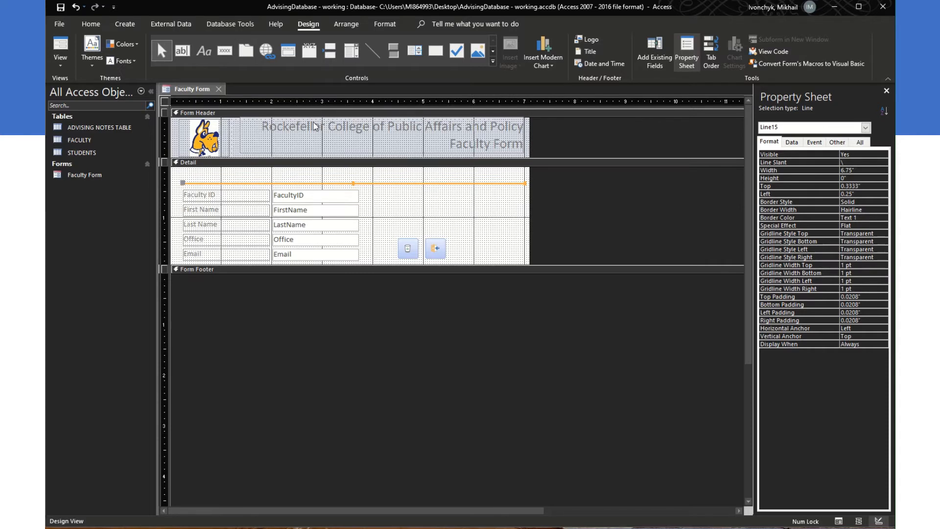
Step: Draw a 'Find a record on my form' combo box with FacultyID and LastName, hiding the key column
click(352, 51)
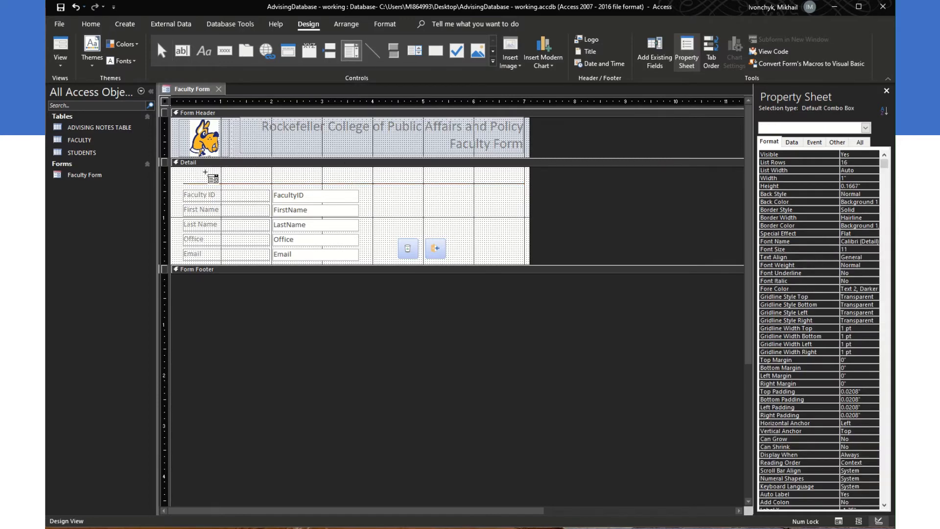
drag(193, 171, 360, 180)
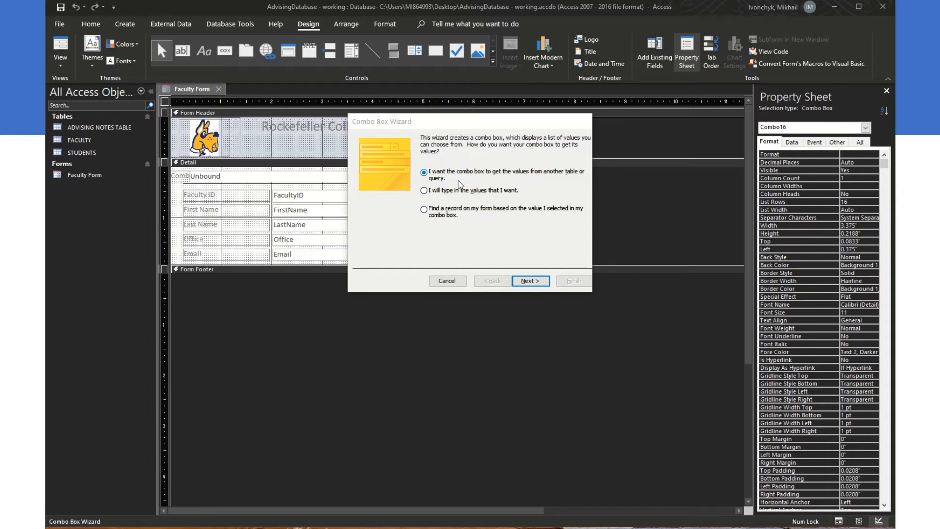
click(430, 214)
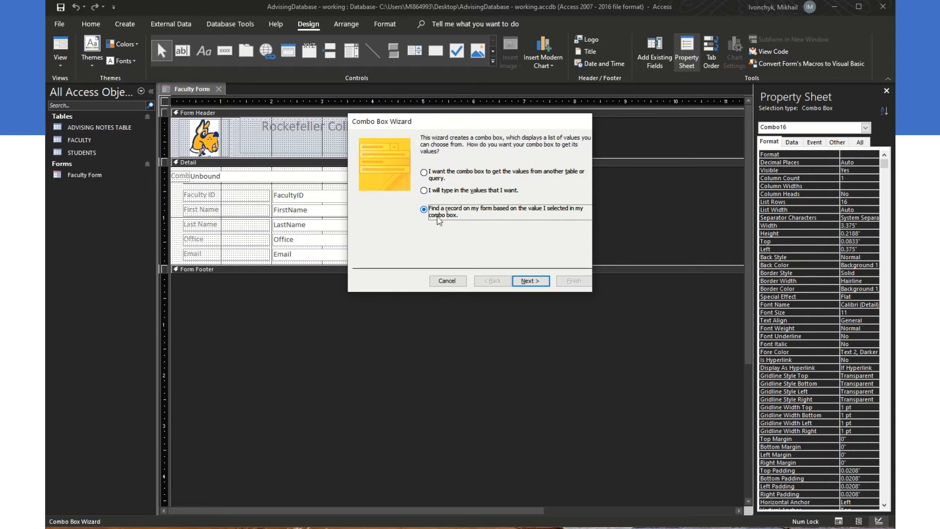
click(524, 282)
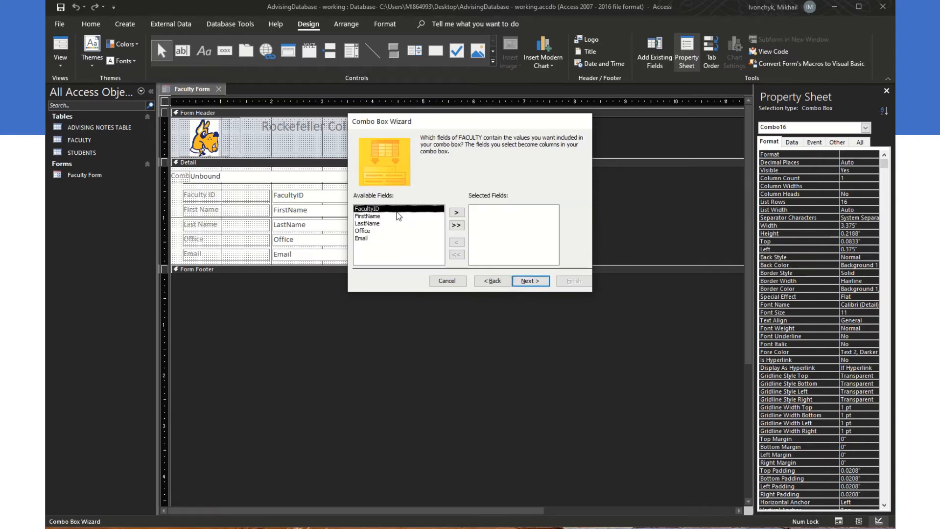
click(456, 212)
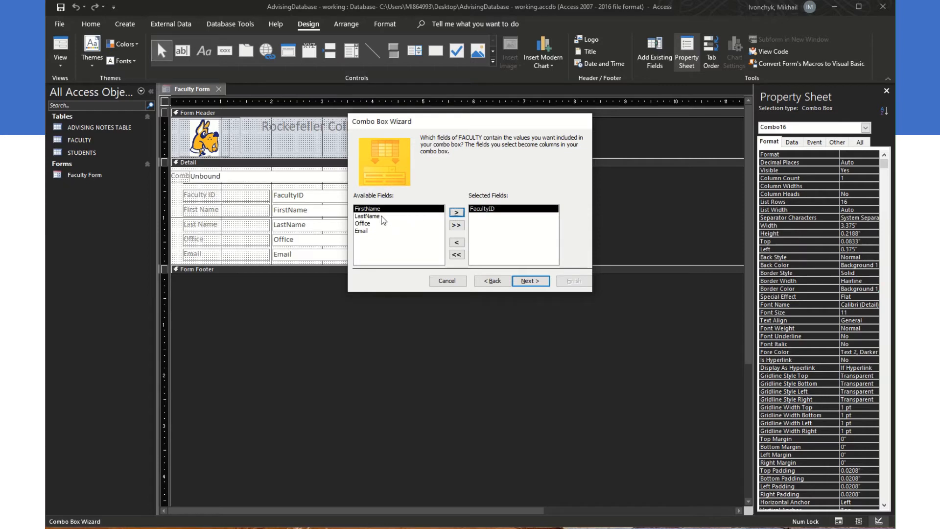
click(382, 216)
click(456, 212)
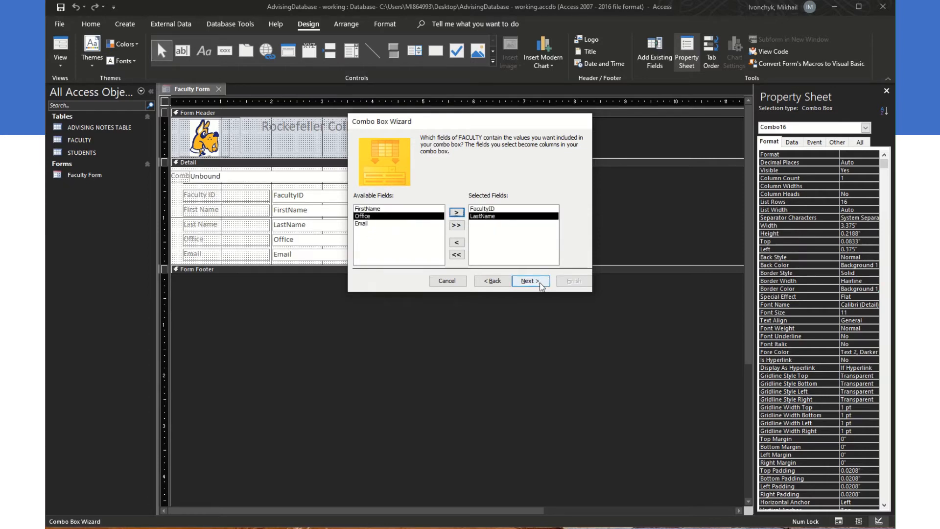
click(531, 281)
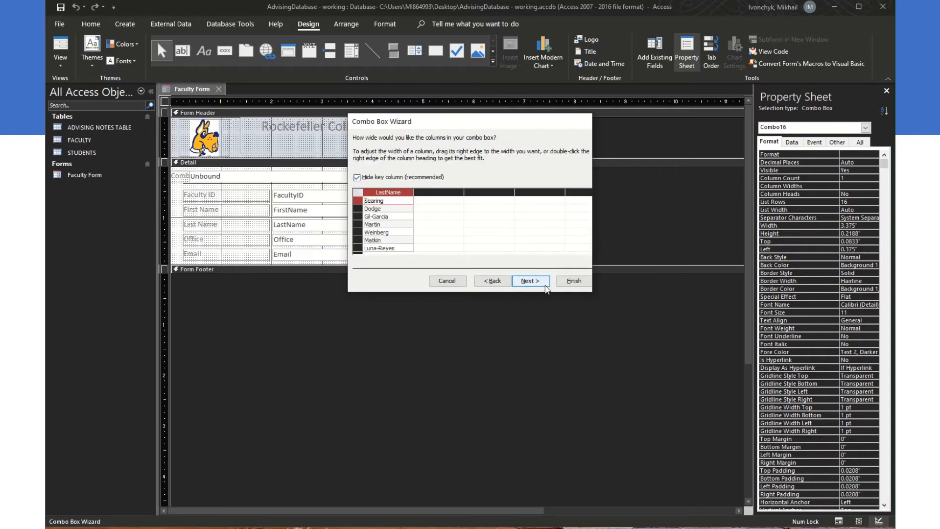
click(574, 281)
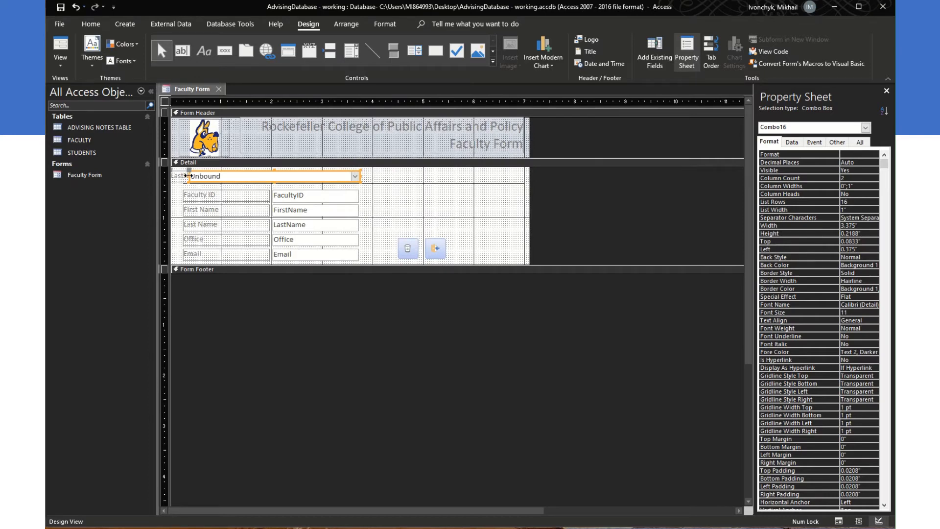
Step: Resize the combo box and its label, and change the label caption to 'Quick Find'
drag(188, 175, 274, 177)
click(211, 177)
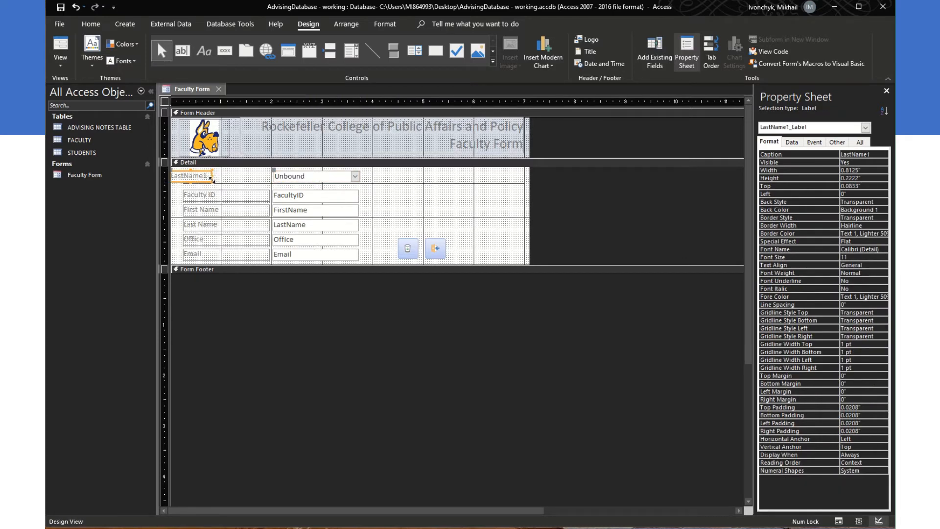
drag(212, 180, 184, 175)
click(230, 175)
text(Quick)
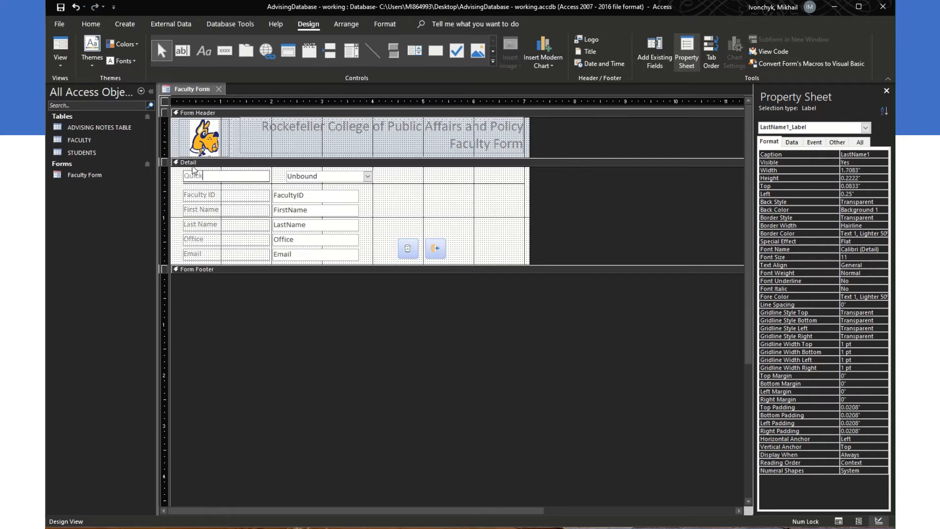
text( Find)
click(289, 176)
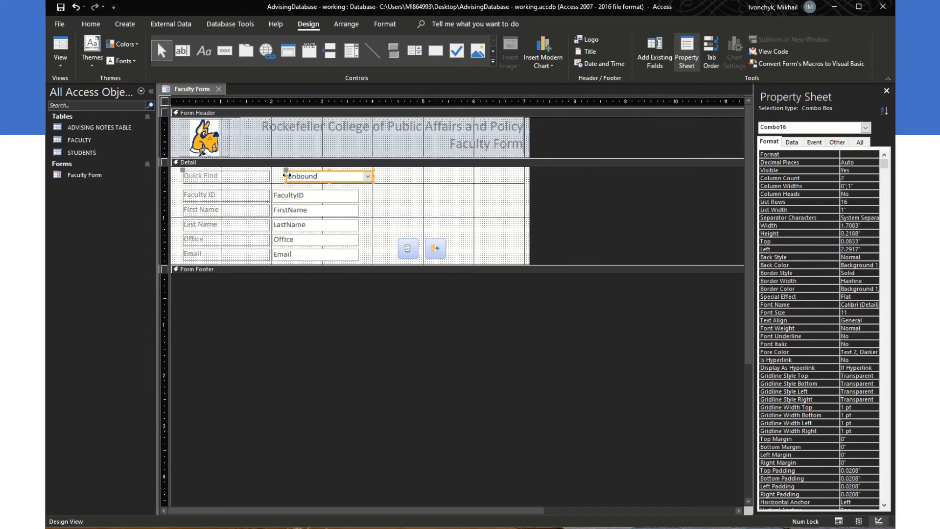
Step: Align the Quick Find combo box with the FacultyID field below and switch to Layout View
drag(286, 175, 274, 175)
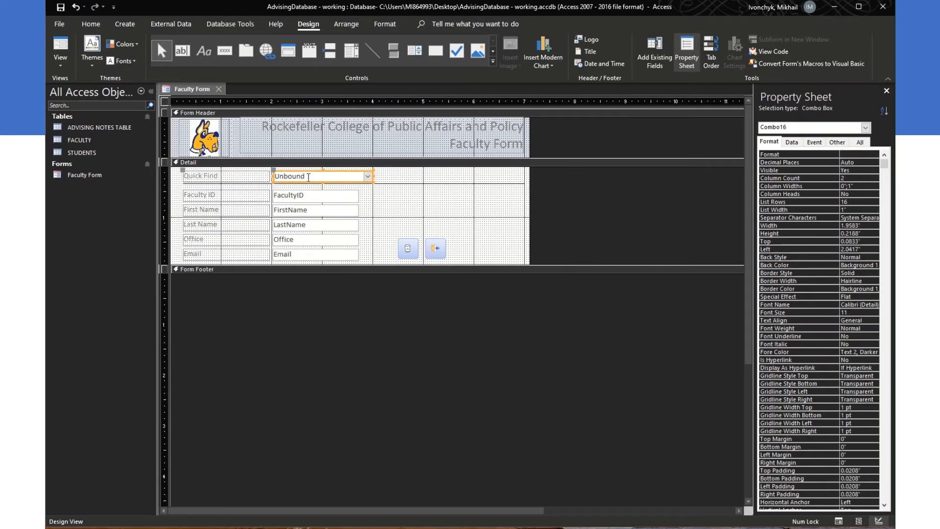
click(359, 176)
drag(359, 177, 358, 176)
click(859, 521)
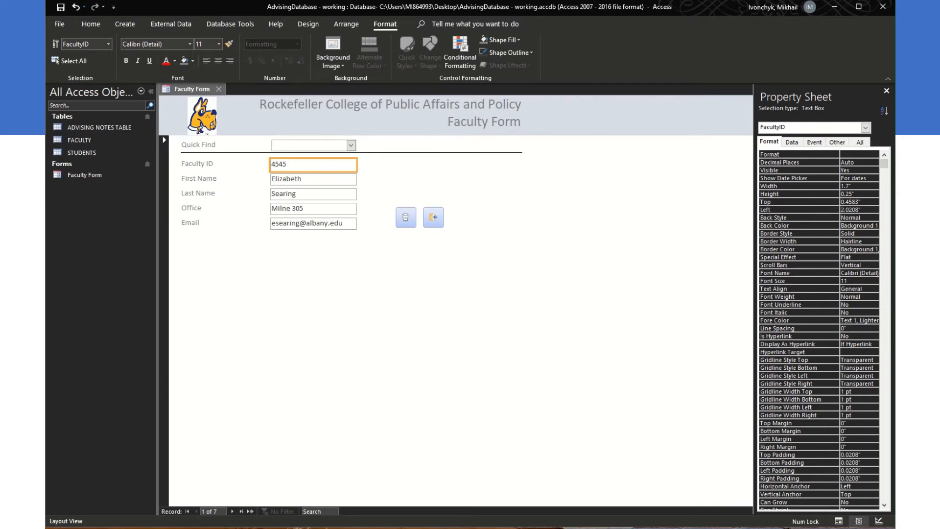
Step: Test Quick Find in Form View by picking several last names, ending on record 2 of 7
click(839, 521)
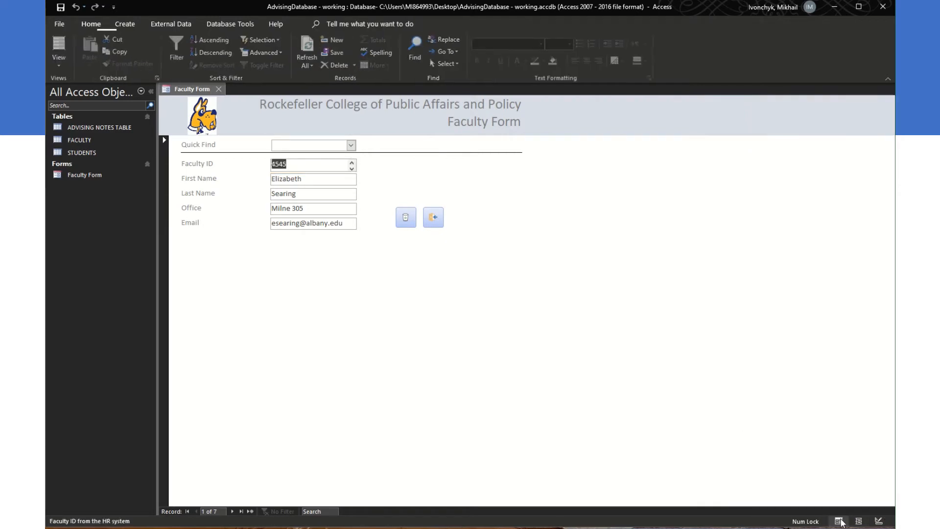
click(351, 145)
click(341, 154)
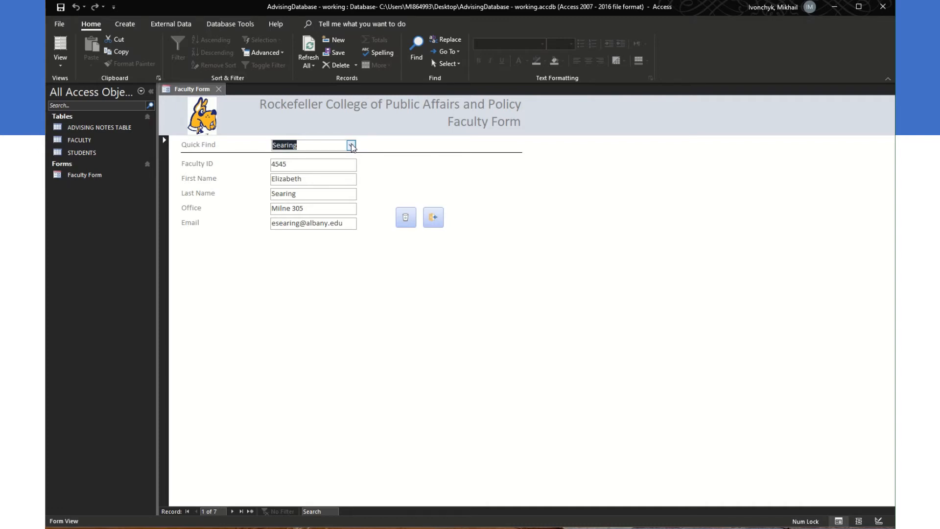
click(351, 146)
click(330, 168)
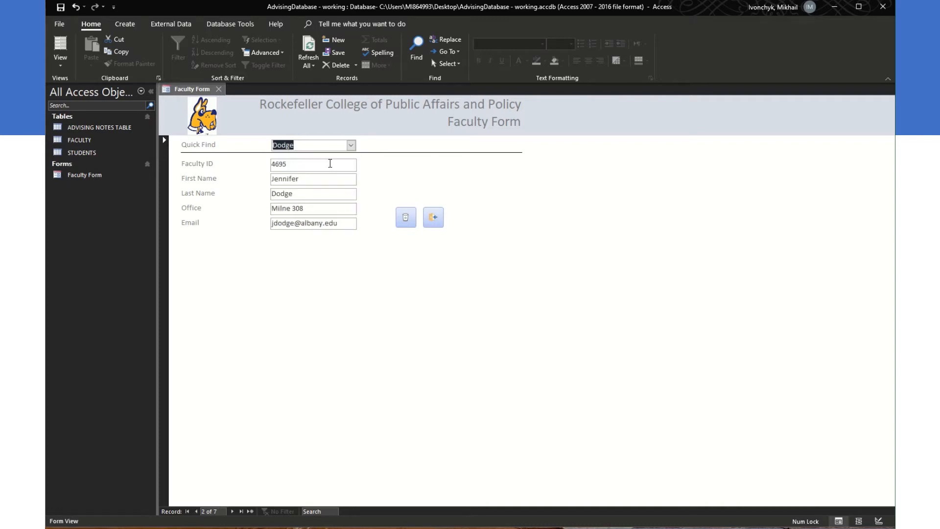
click(351, 146)
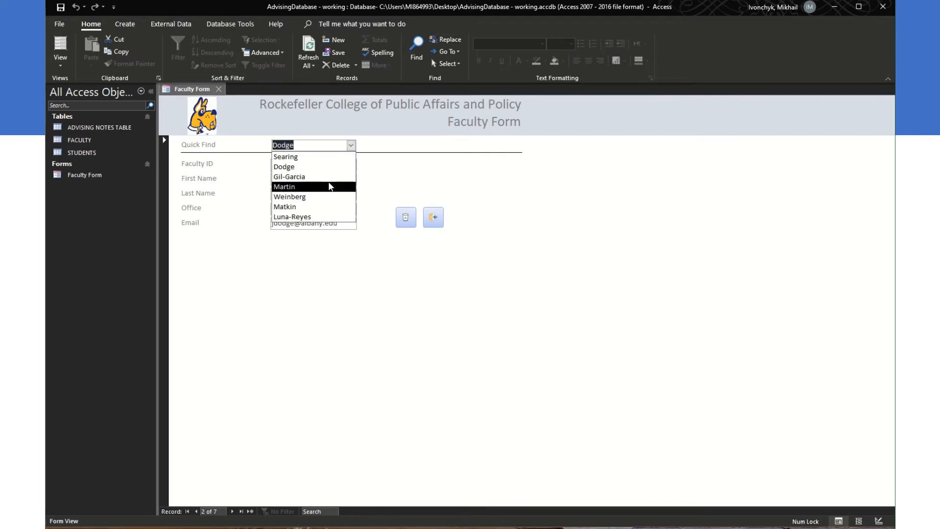
click(336, 187)
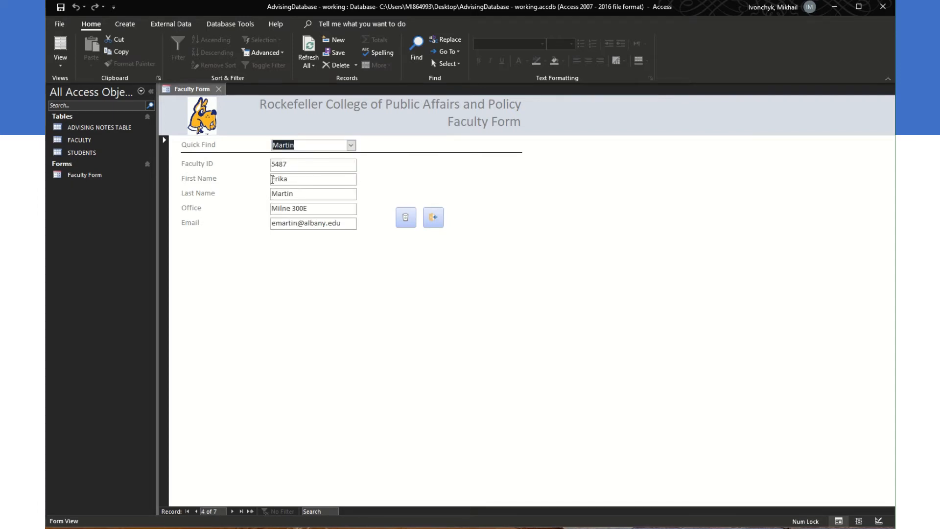
click(351, 146)
click(336, 196)
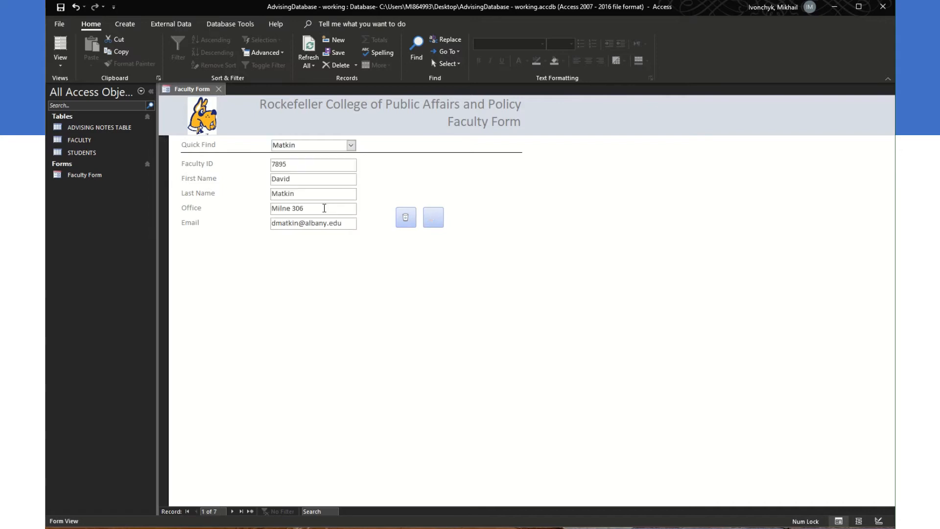
click(351, 146)
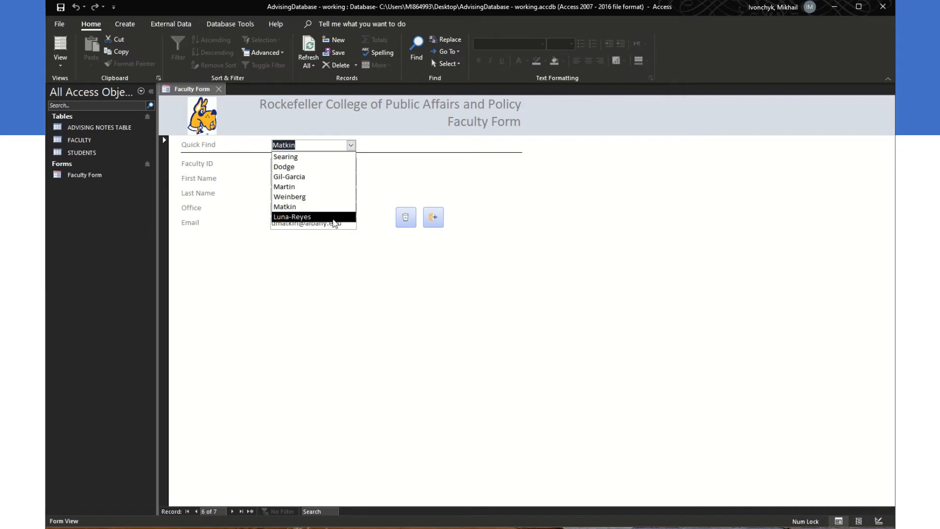
click(334, 219)
click(351, 146)
click(333, 207)
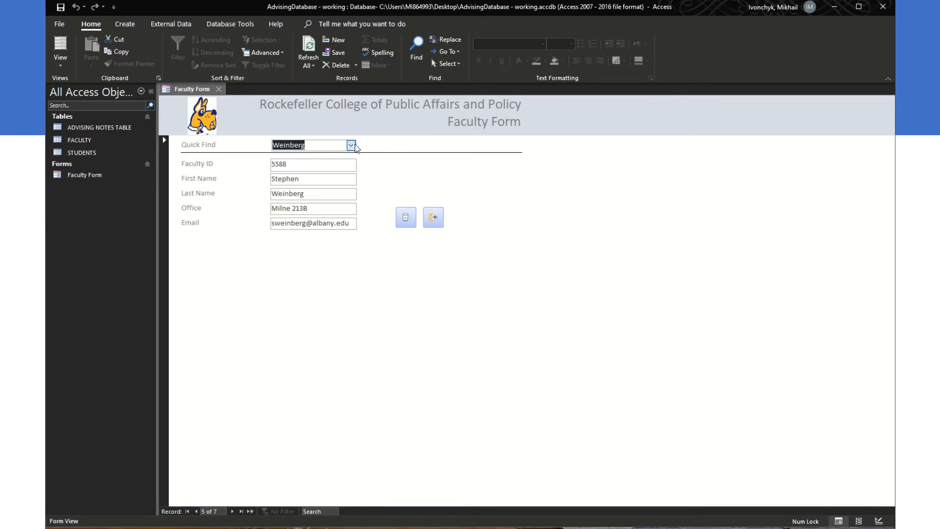
click(351, 146)
click(343, 164)
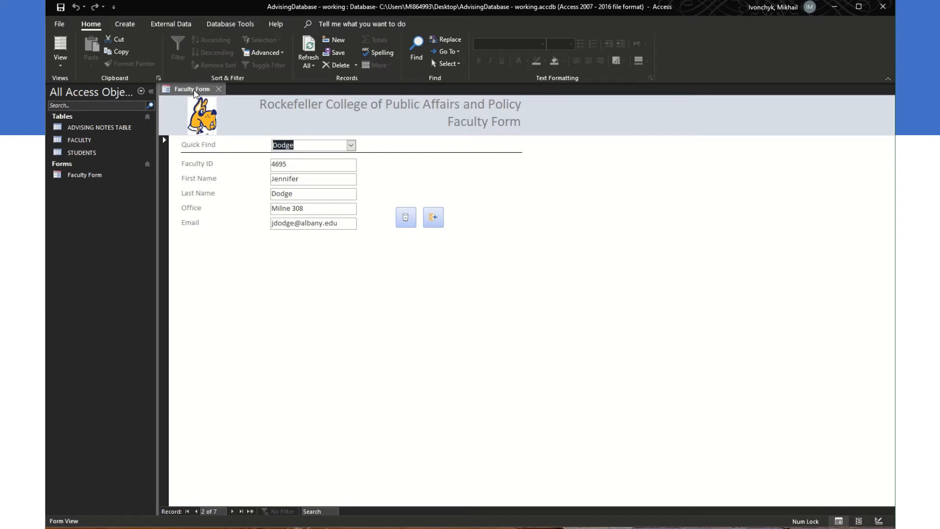
Step: Close and reopen the Faculty Form, jumping to the third and fourth records with Quick Find in between
right_click(194, 93)
click(214, 101)
click(221, 89)
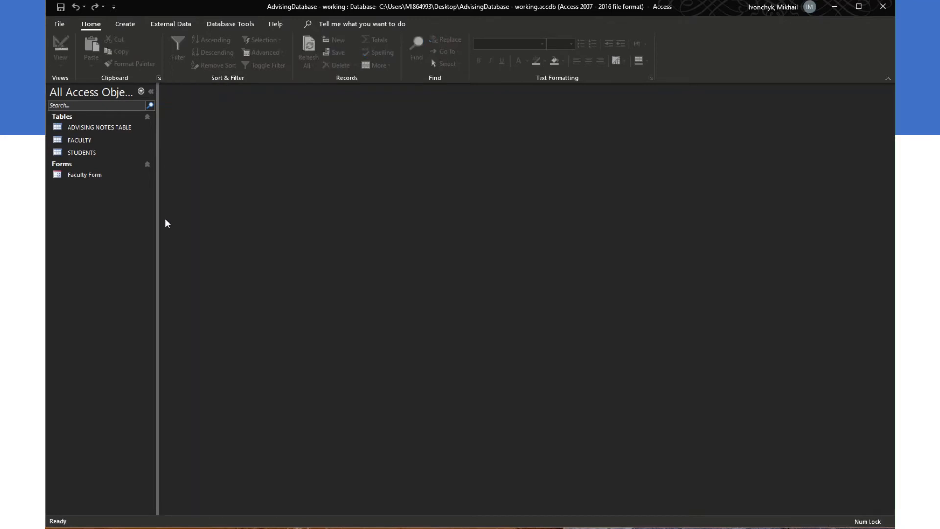
double_click(116, 180)
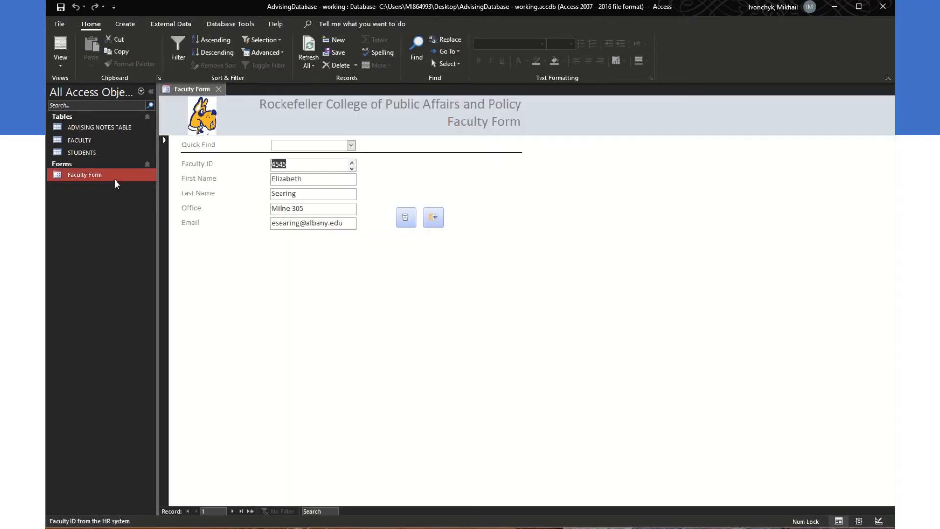
click(350, 145)
click(325, 179)
click(348, 147)
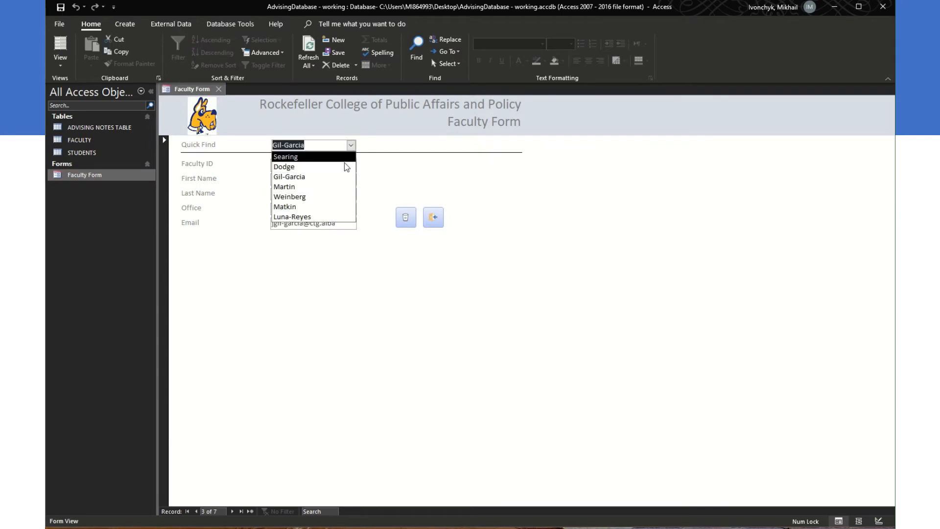
click(329, 190)
click(218, 90)
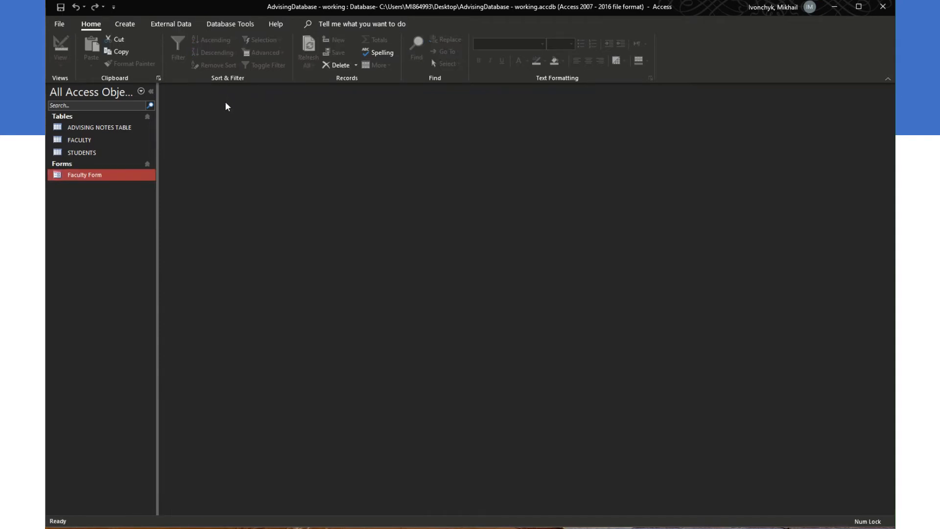
double_click(116, 178)
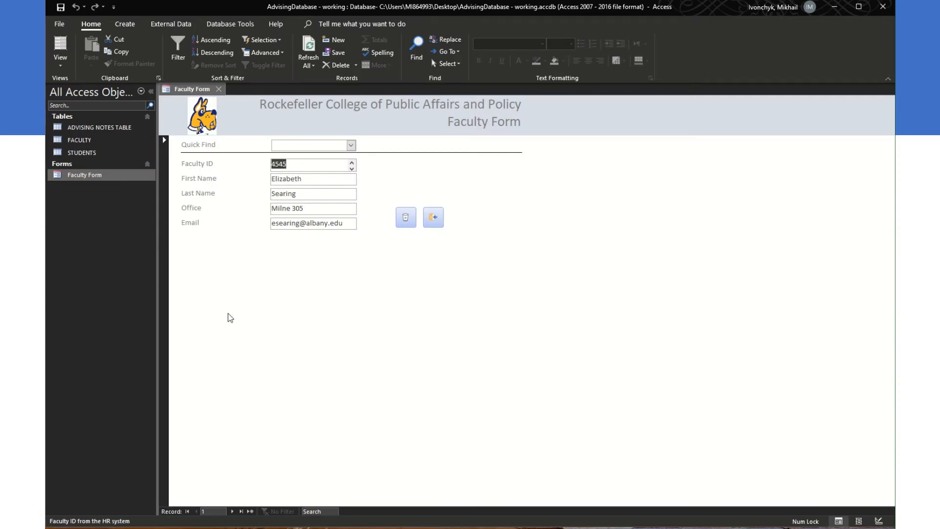
Step: Switch the Faculty Form through Layout and Design View, then back to Form View on record 1
click(60, 49)
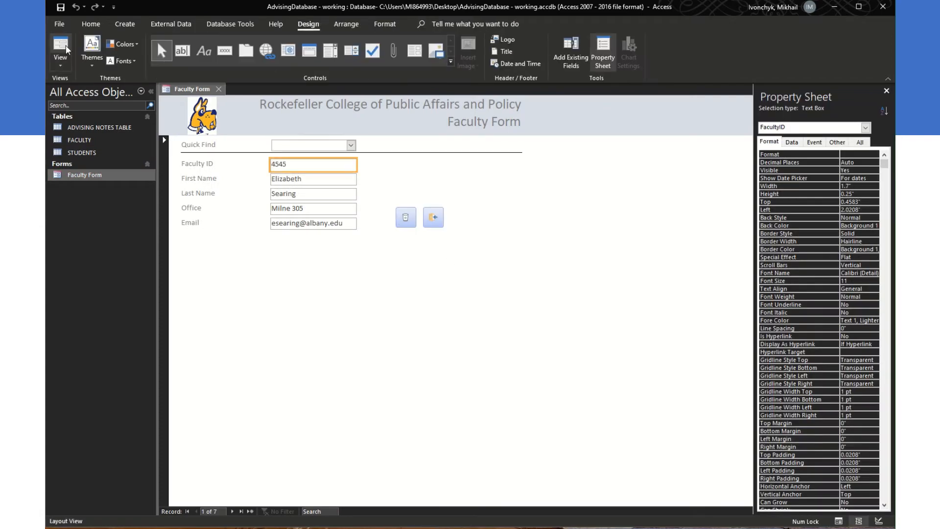
click(60, 66)
click(74, 141)
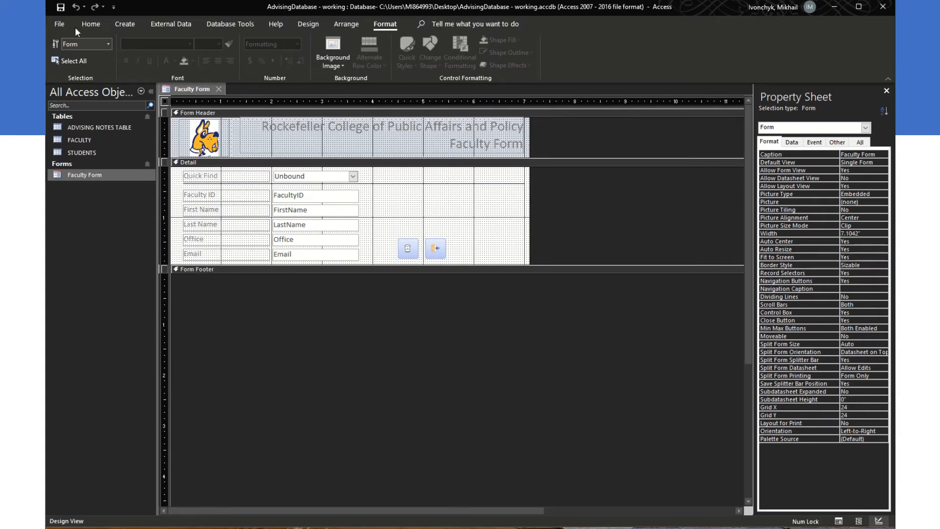
click(92, 26)
click(60, 64)
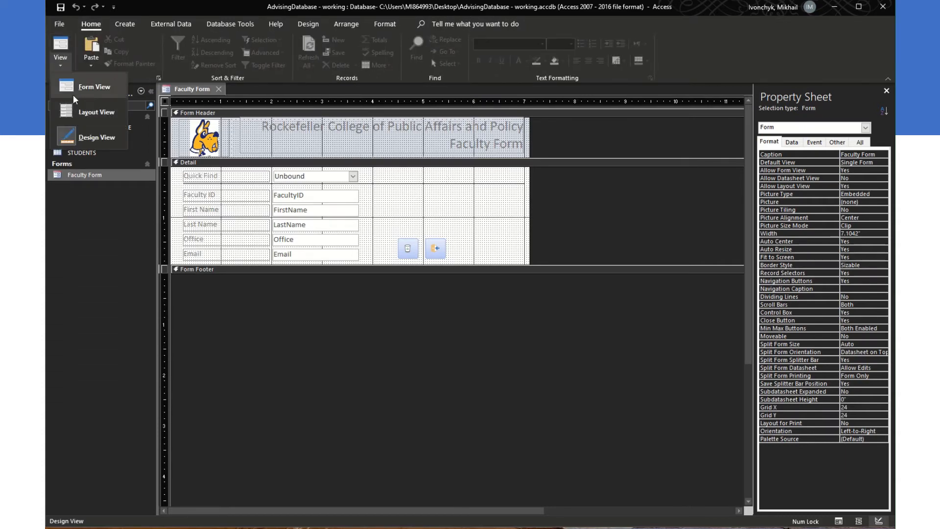
click(85, 87)
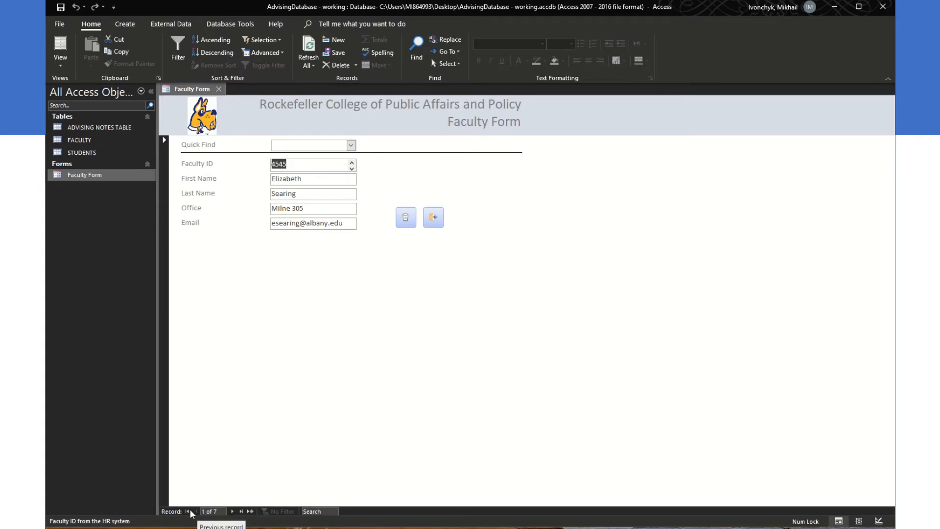
Step: Step through the faculty records and start a new blank record
click(233, 512)
click(233, 511)
click(233, 511)
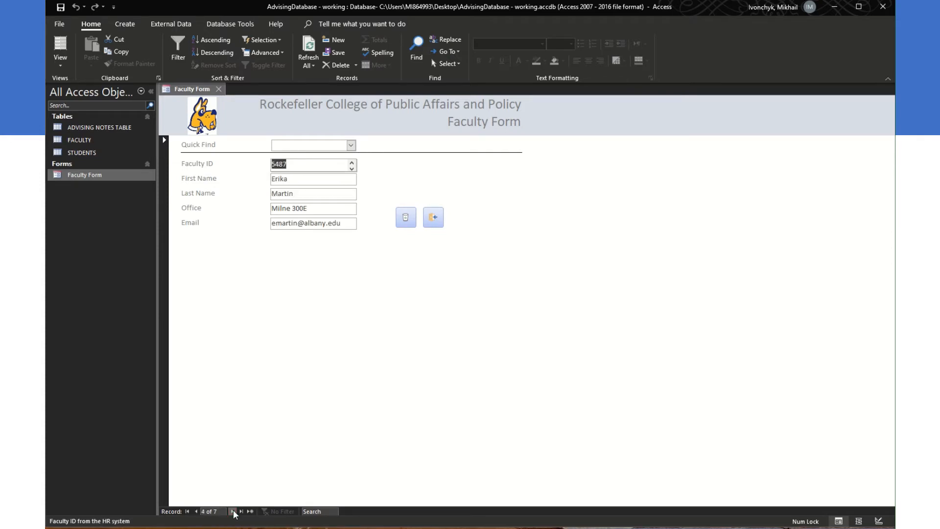
click(233, 512)
click(233, 511)
click(233, 511)
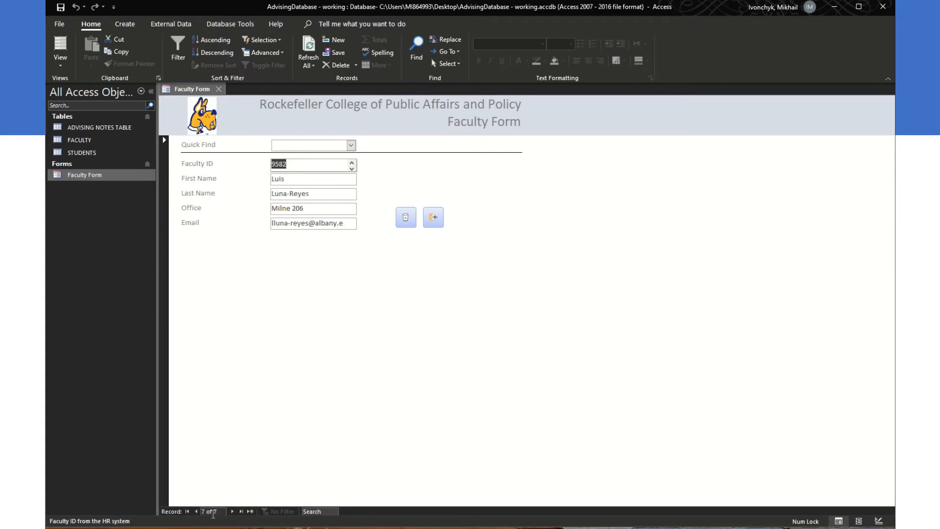
click(251, 511)
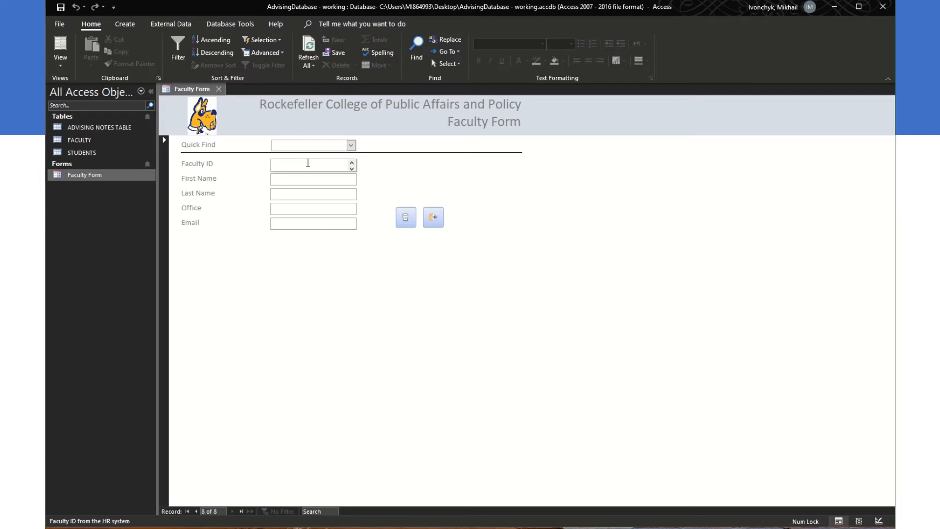
Step: Enter Faculty ID 5644 and the new faculty member's hyphenated last name
text(5644)
key(Tab)
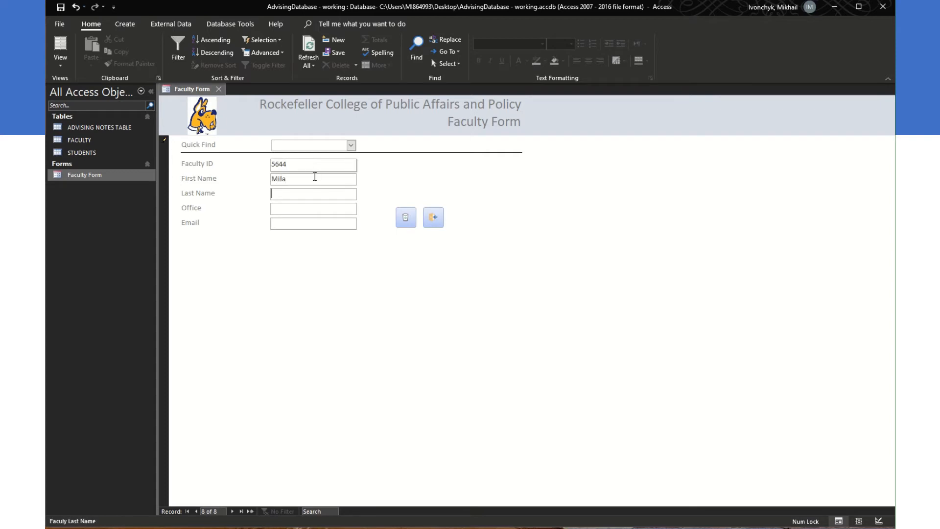
key(ctrl+shift+Left)
key(Left)
key(Left)
key(BackSpace)
text(-)
key(BackSpace)
text(H)
Step: Fill in the office and the faculty member's ctg.albany.edu e-mail address, then save the record
click(324, 209)
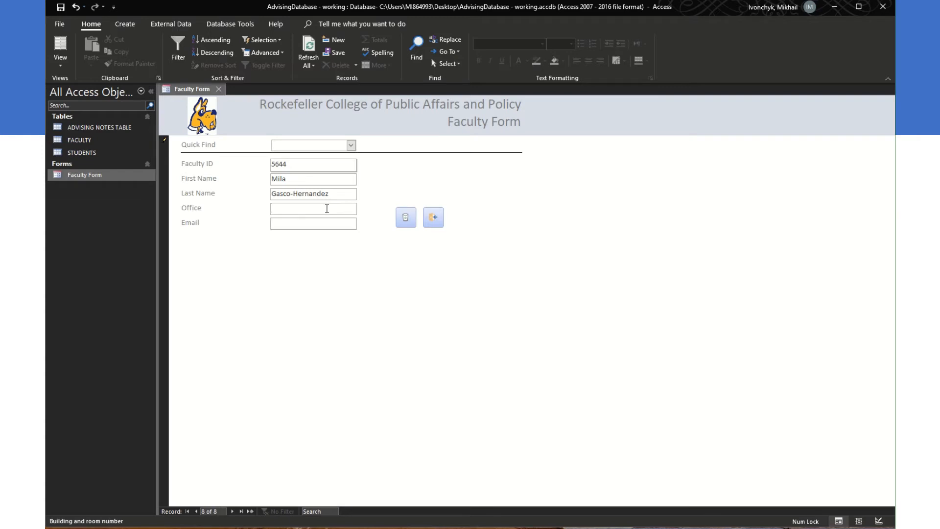
text(Mio)
text(ne 304)
click(311, 226)
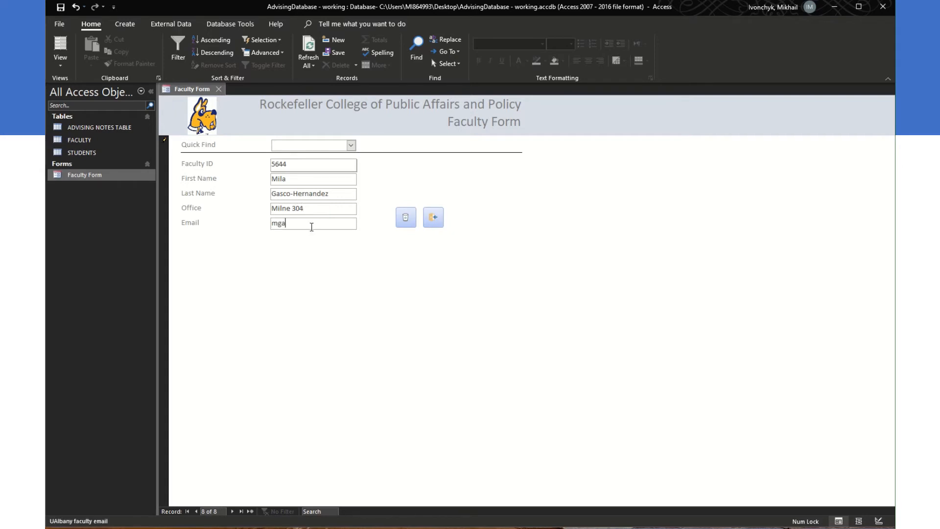
right_click(199, 92)
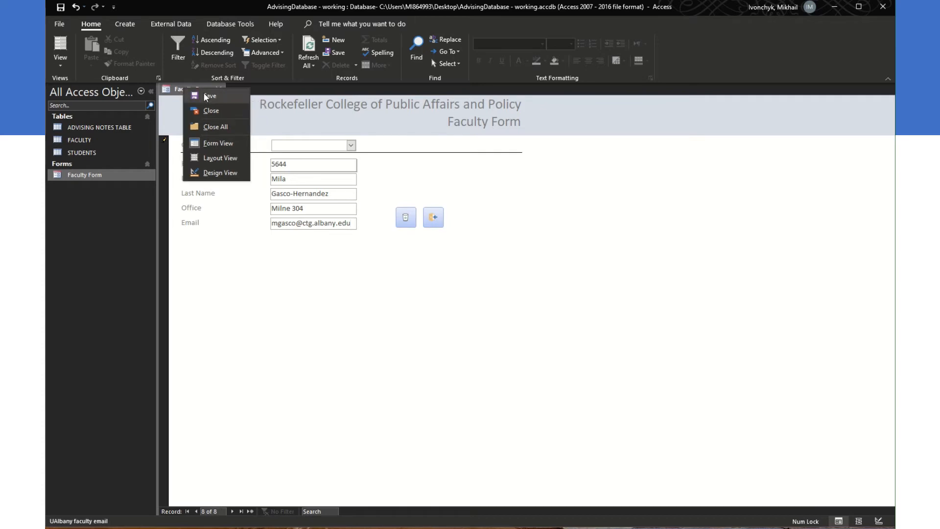
click(221, 99)
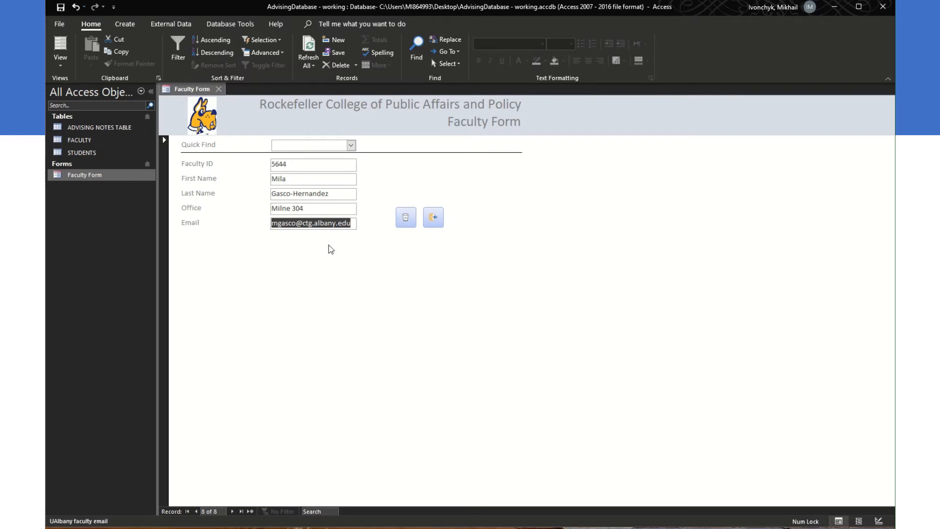
click(196, 512)
click(233, 511)
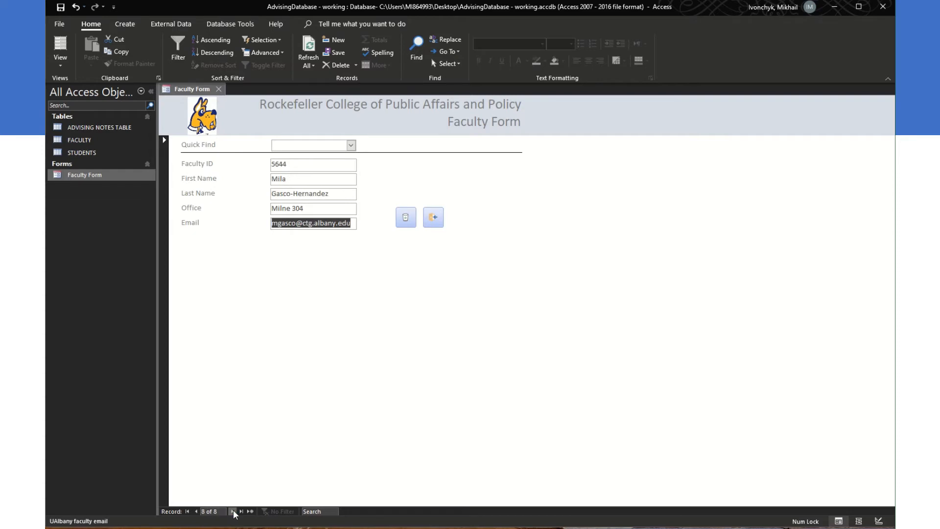
click(196, 512)
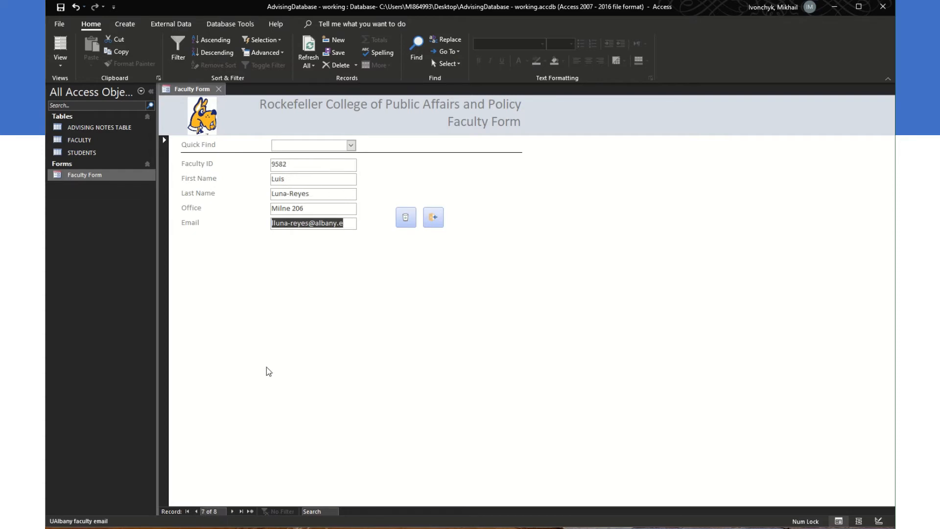
Step: Check the new row in the FACULTY table, then replace record 5644's first name and save
double_click(96, 141)
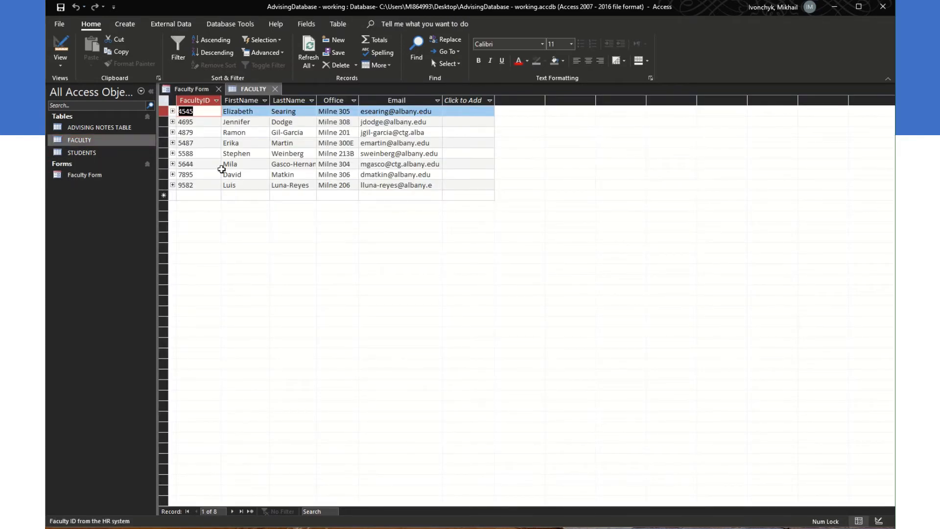
click(280, 163)
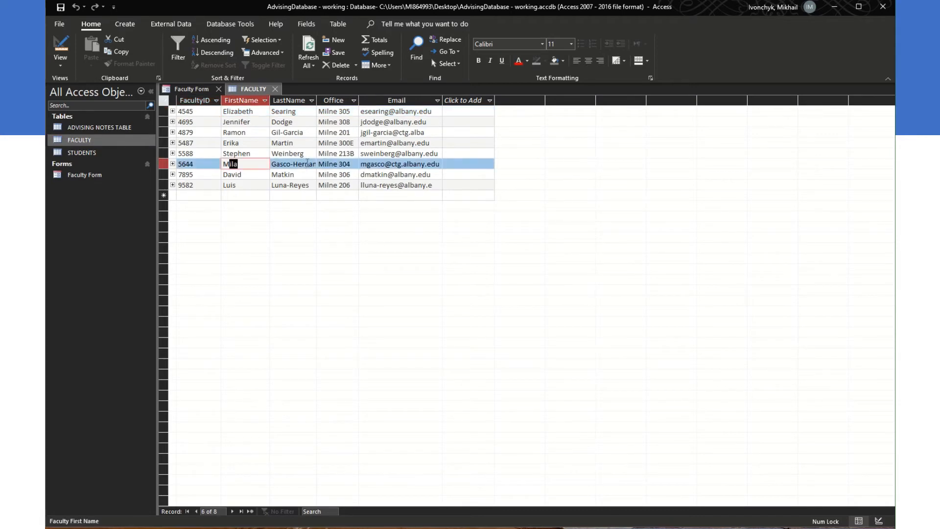
click(204, 93)
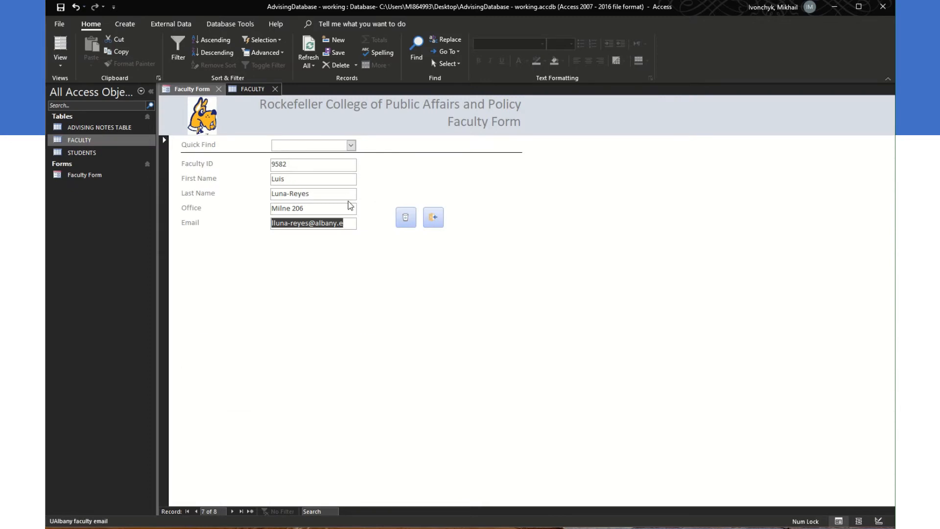
click(350, 144)
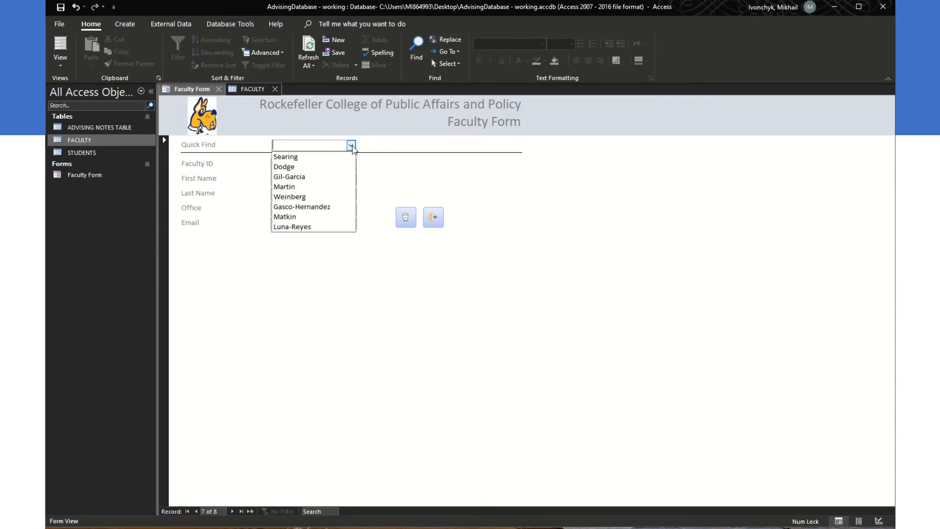
click(327, 207)
drag(293, 179, 257, 175)
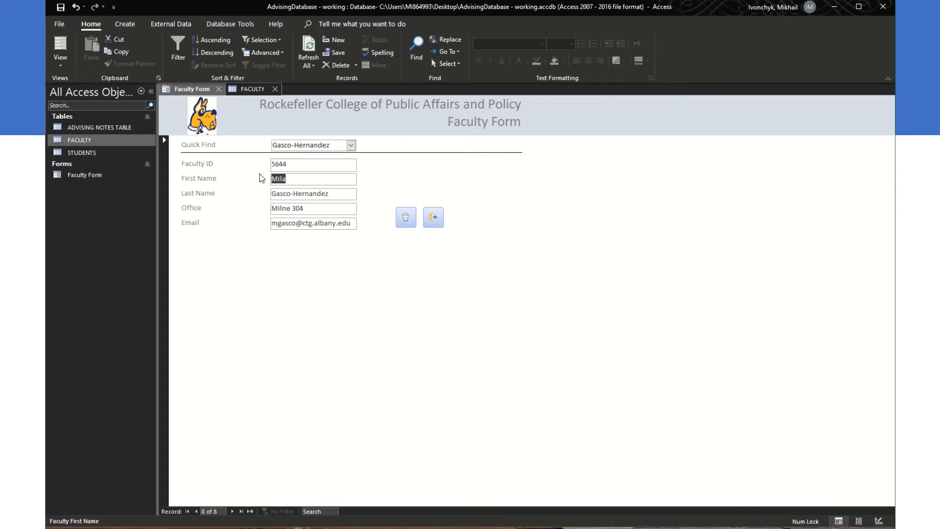
text(Mikhaill)
key(ctrl+s)
Step: Verify the name in the FACULTY table, return to record 5644 via Quick Find, and retype its first name
right_click(195, 89)
click(245, 89)
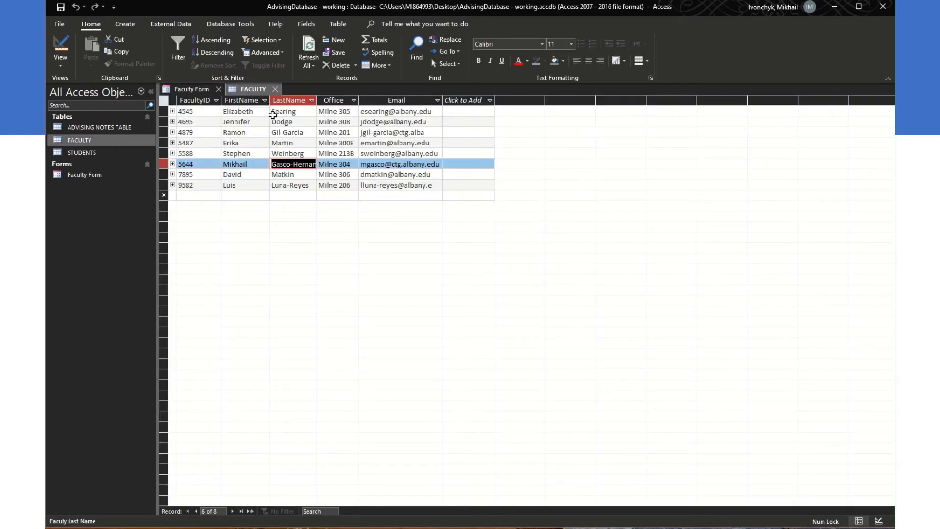
click(253, 164)
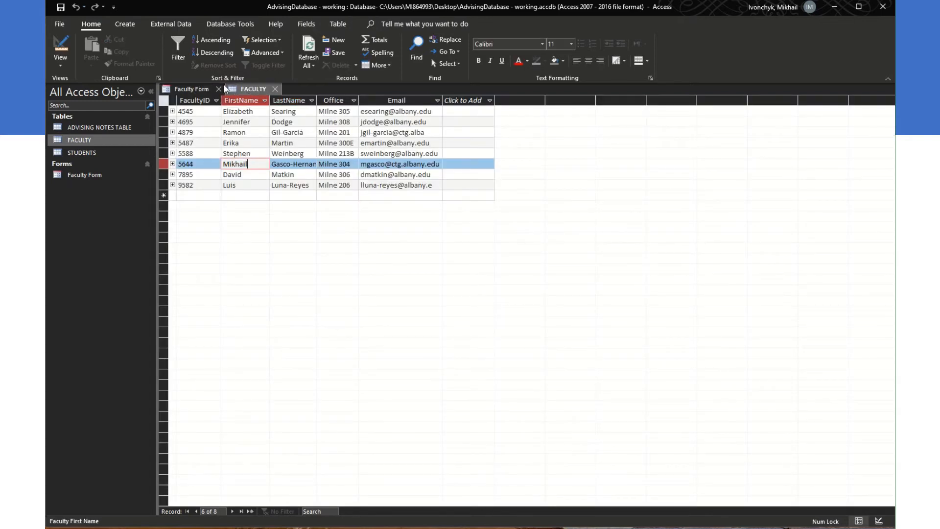
click(198, 88)
click(351, 145)
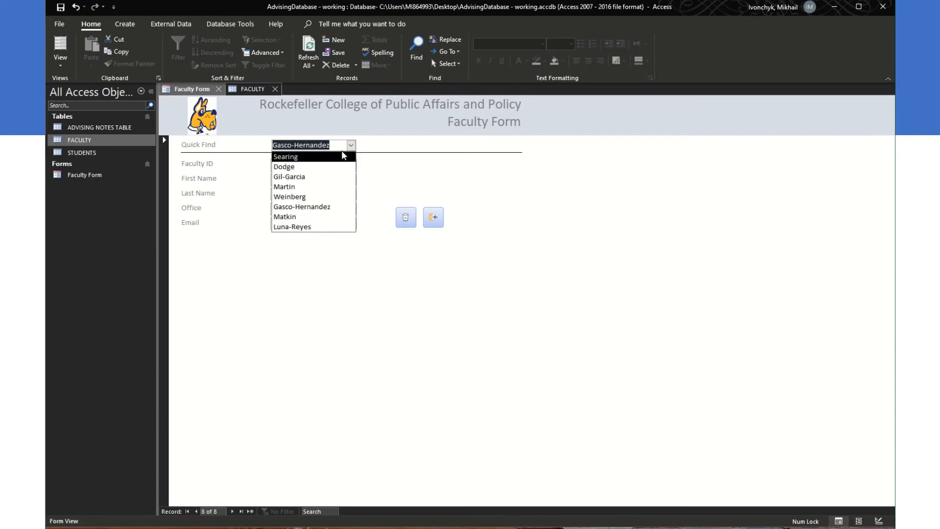
click(336, 187)
click(356, 145)
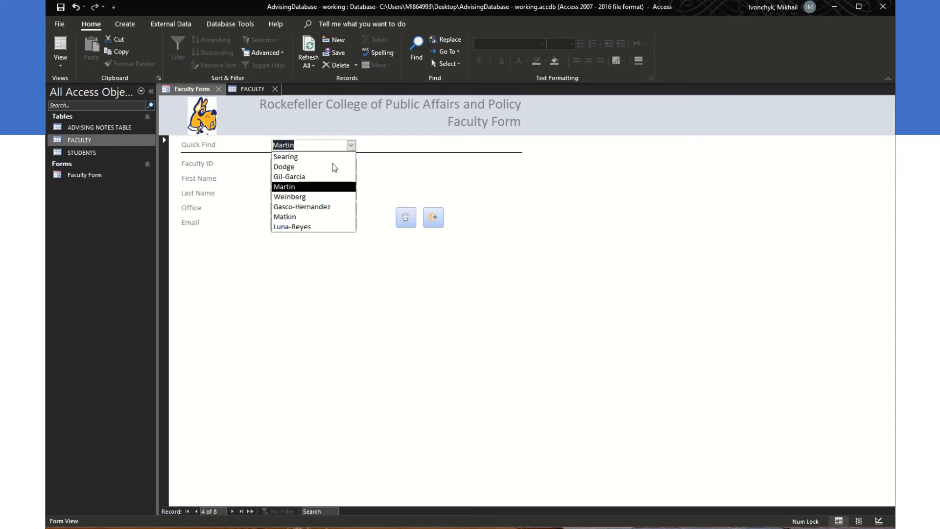
click(318, 205)
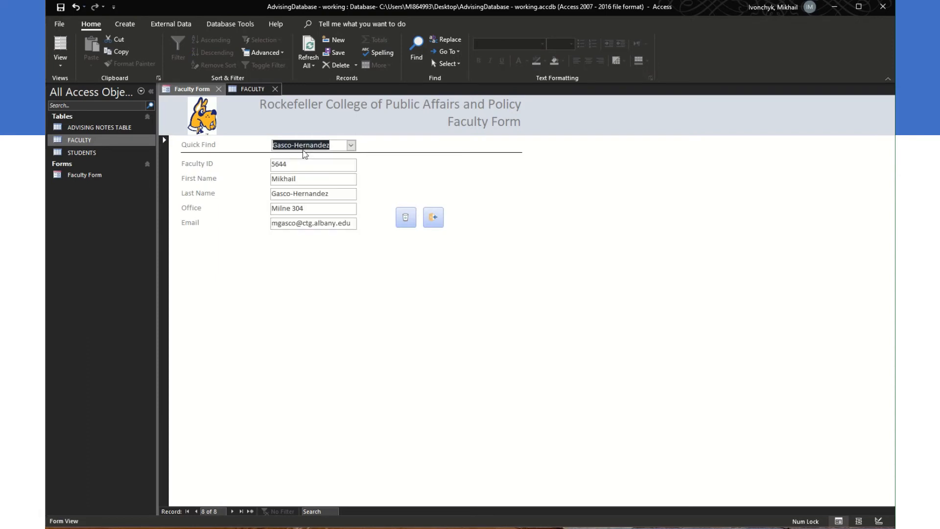
double_click(313, 179)
text(mila)
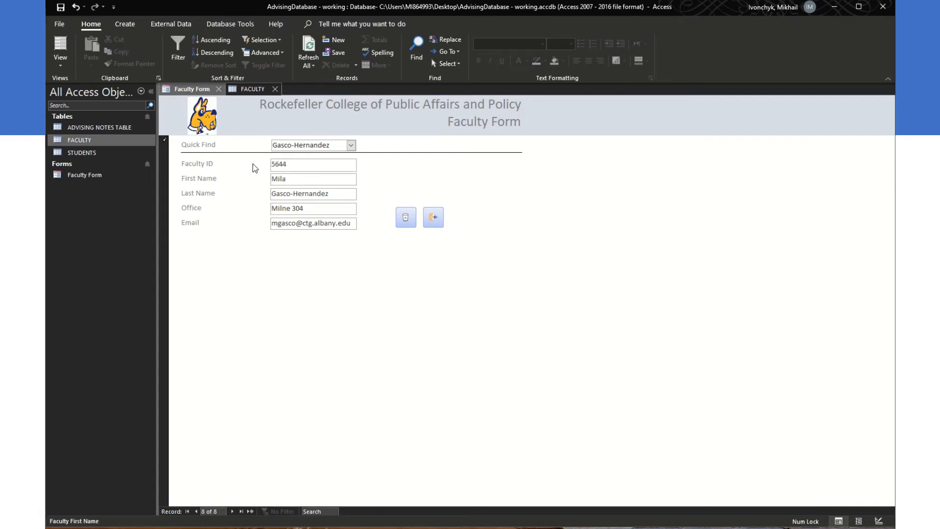
click(253, 89)
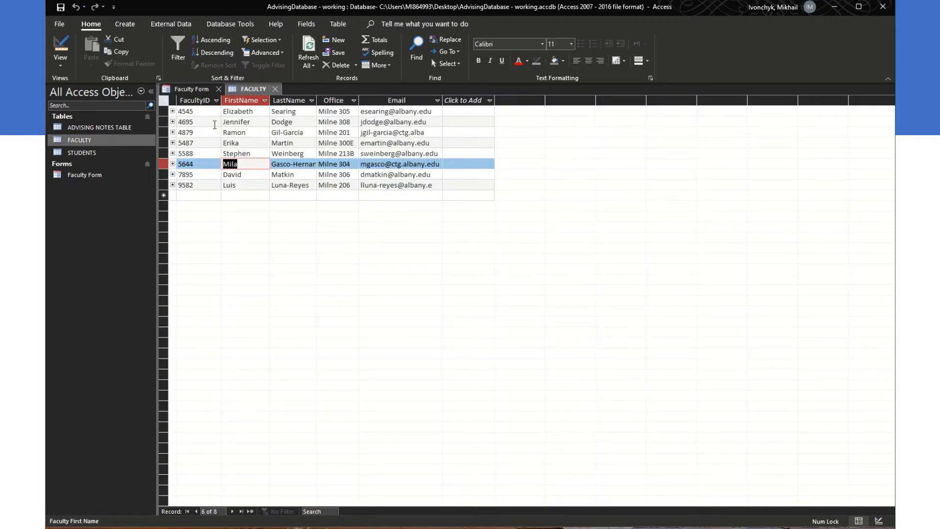
Step: Close the FACULTY table, cancel a Delete Record attempt on record 5644, and close the Faculty Form
click(277, 89)
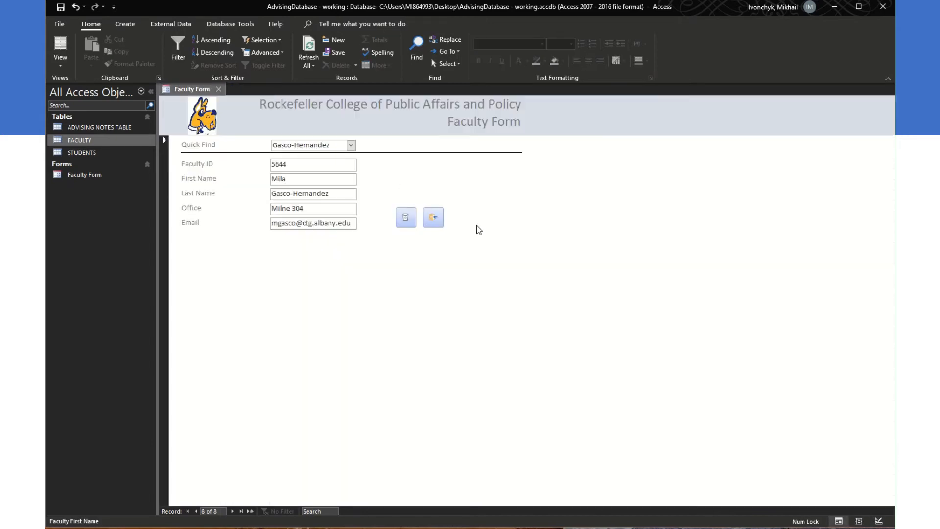
click(406, 218)
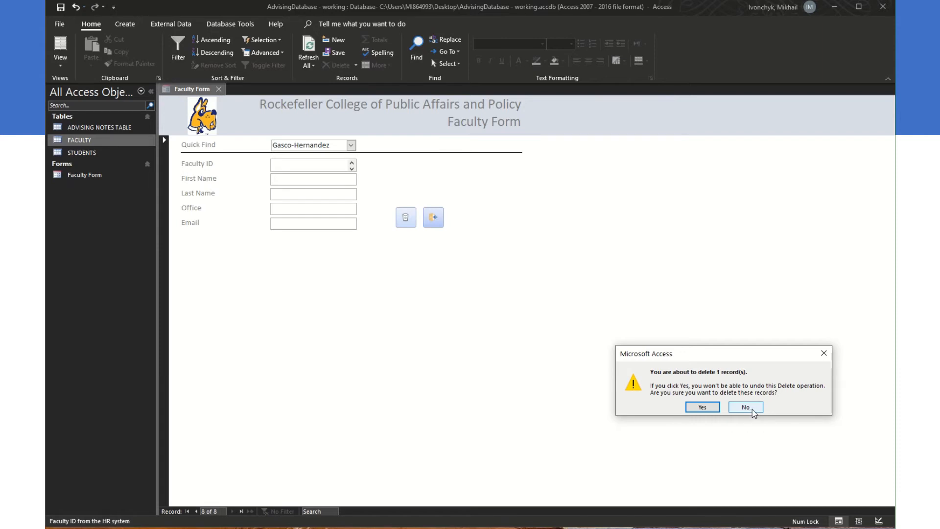
click(752, 409)
click(351, 146)
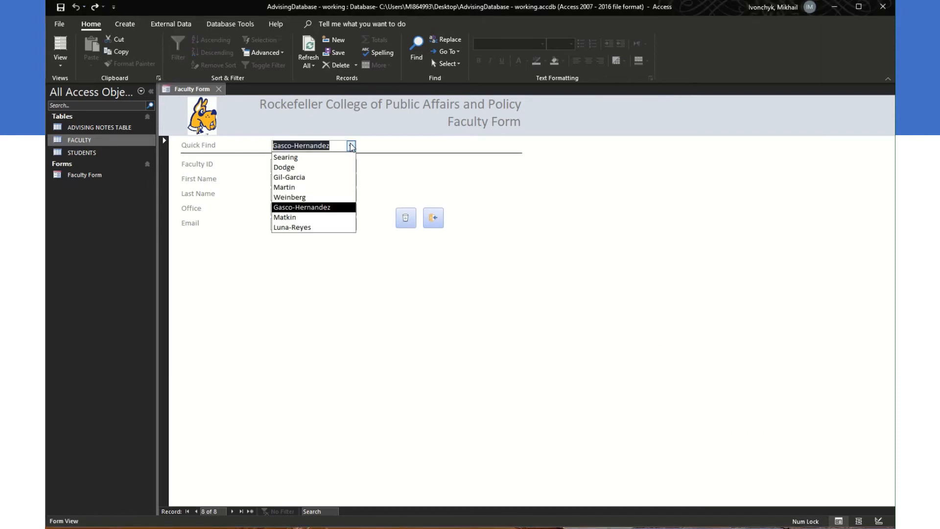
click(445, 189)
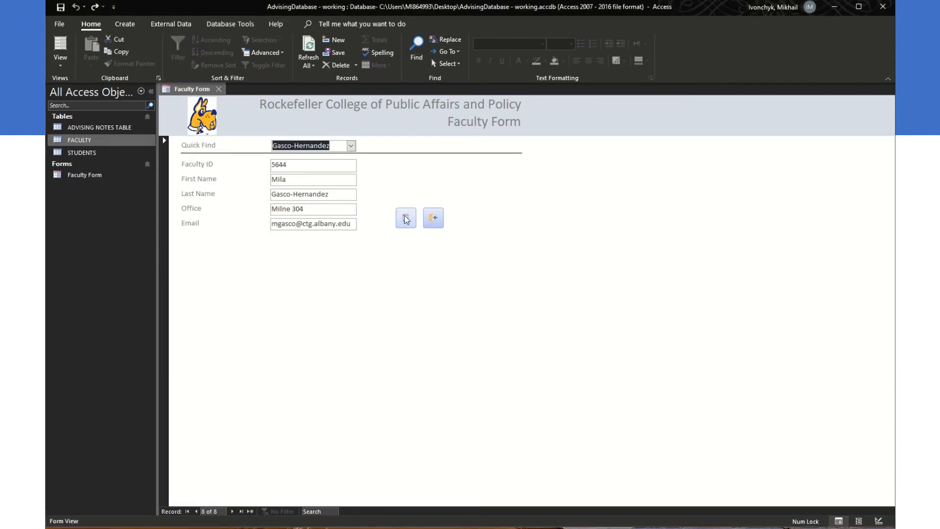
click(434, 218)
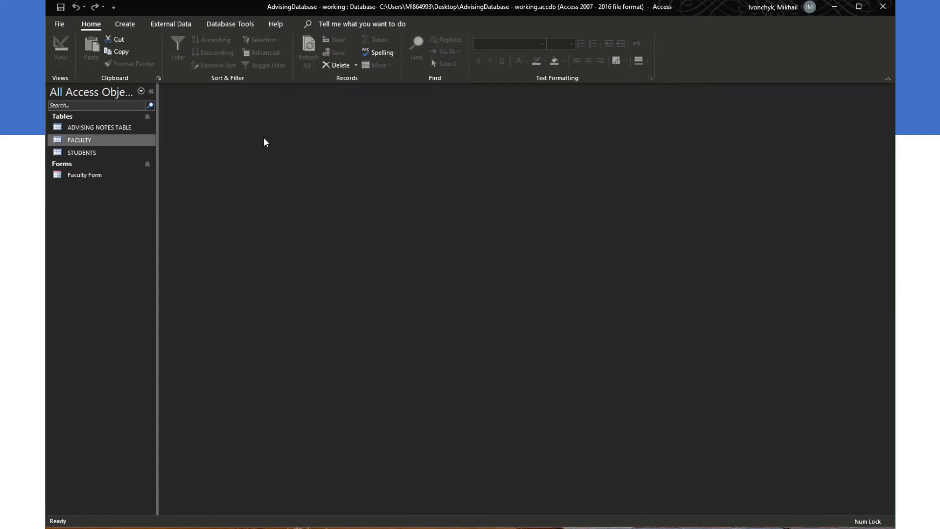
double_click(81, 176)
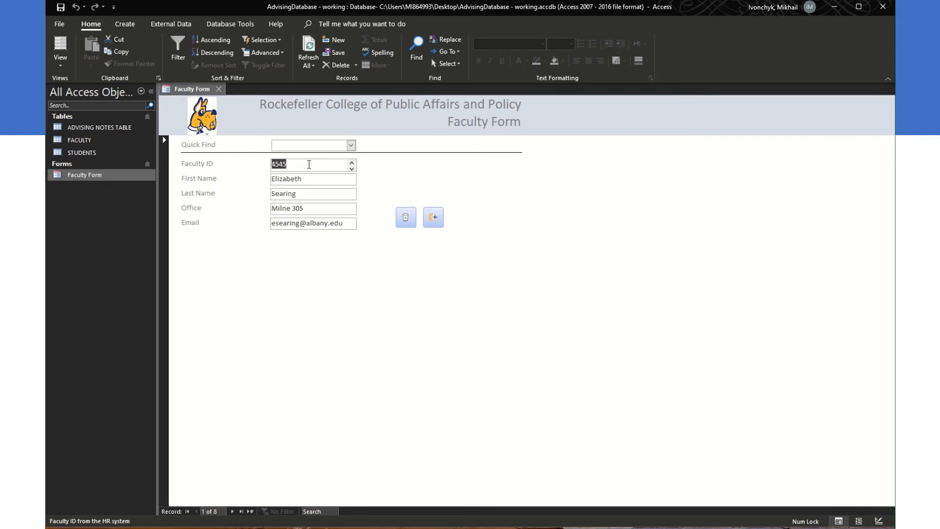
double_click(72, 138)
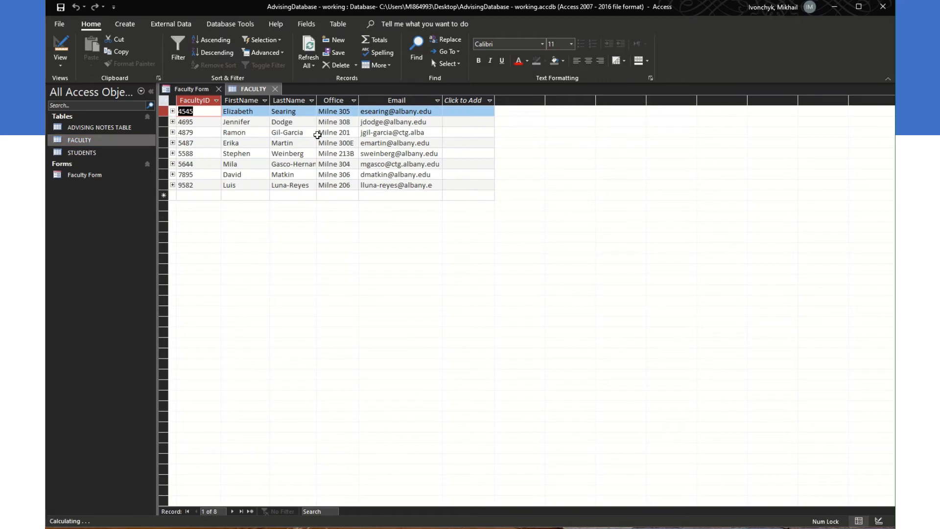
click(351, 153)
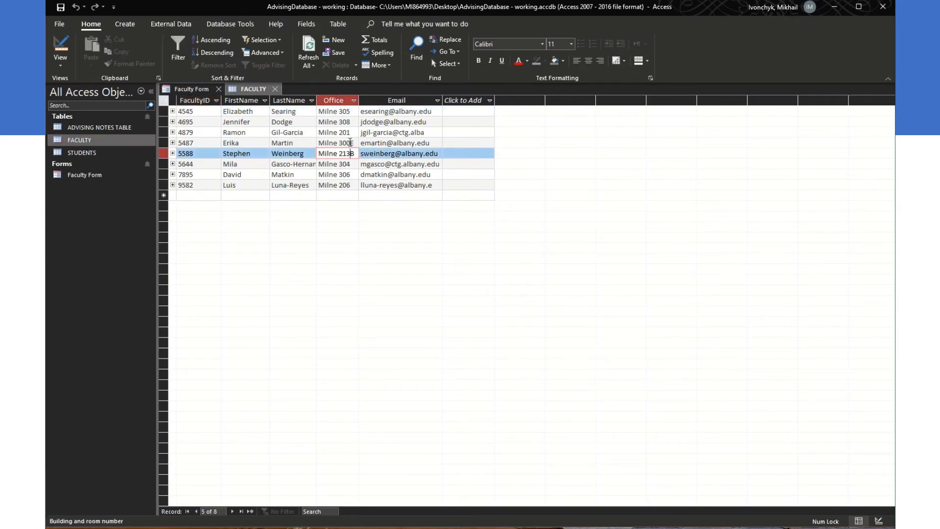
double_click(81, 174)
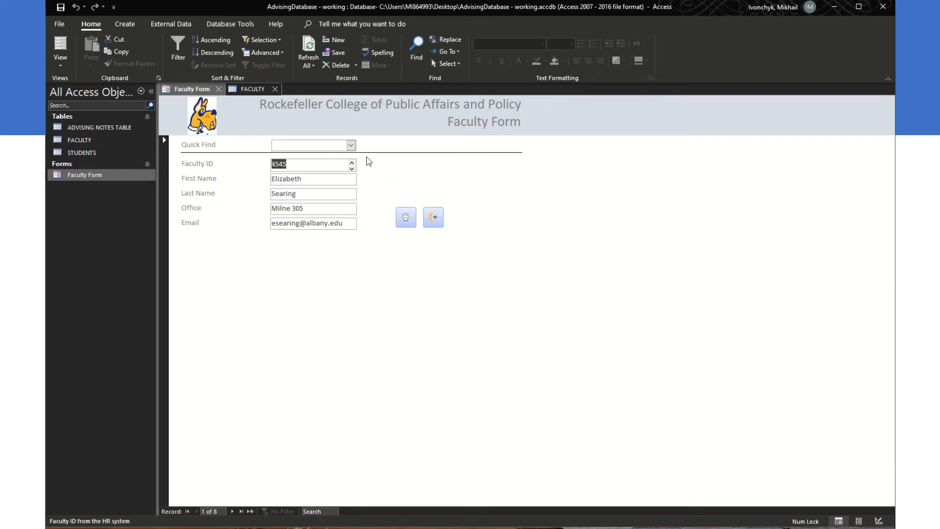
click(350, 145)
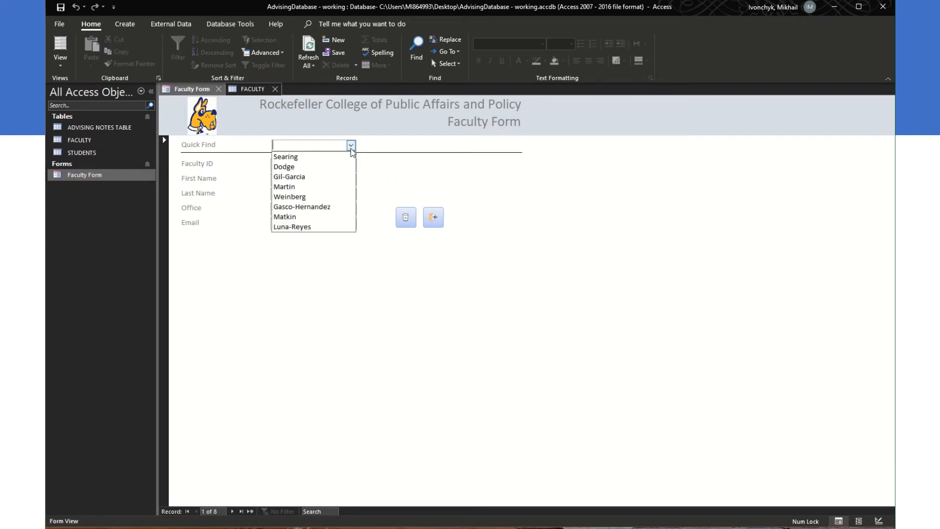
click(323, 189)
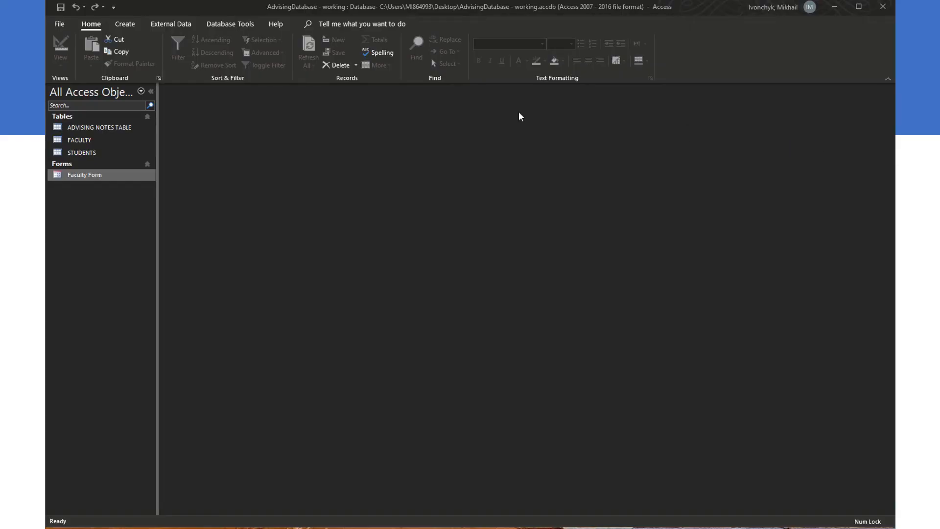
Step: Launch the Form Wizard from the Create tab, with FACULTY shown as the default source
click(237, 25)
click(241, 25)
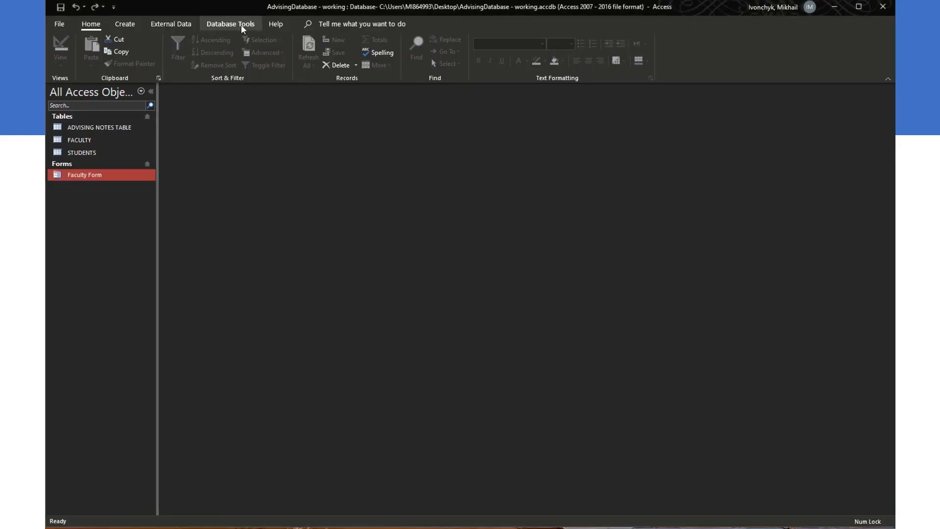
click(127, 24)
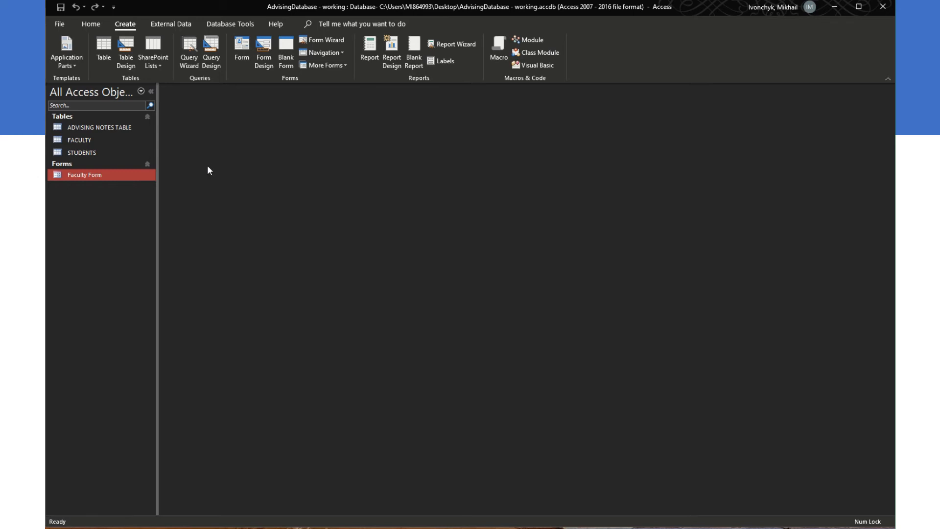
click(324, 39)
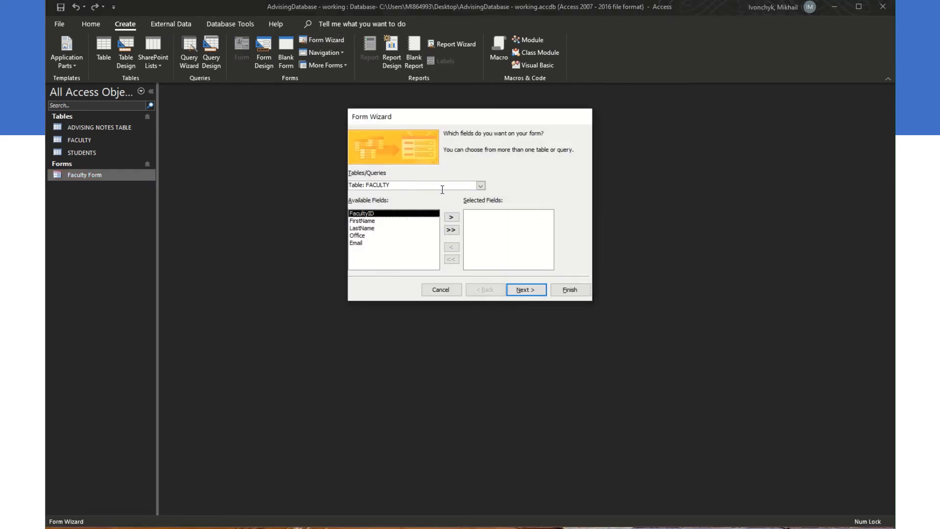
Step: Build a columnar form from all STUDENTS fields, title it 'Student Form', and open it
click(480, 186)
click(406, 210)
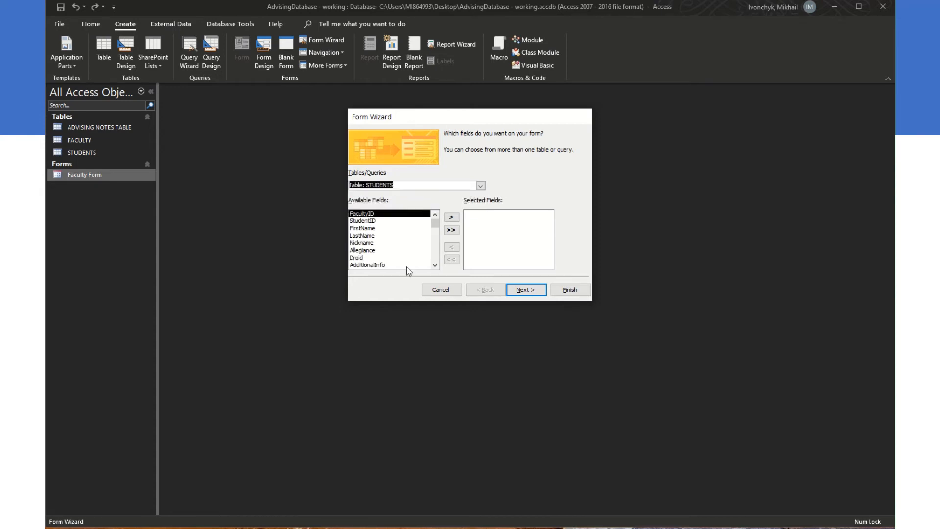
click(448, 230)
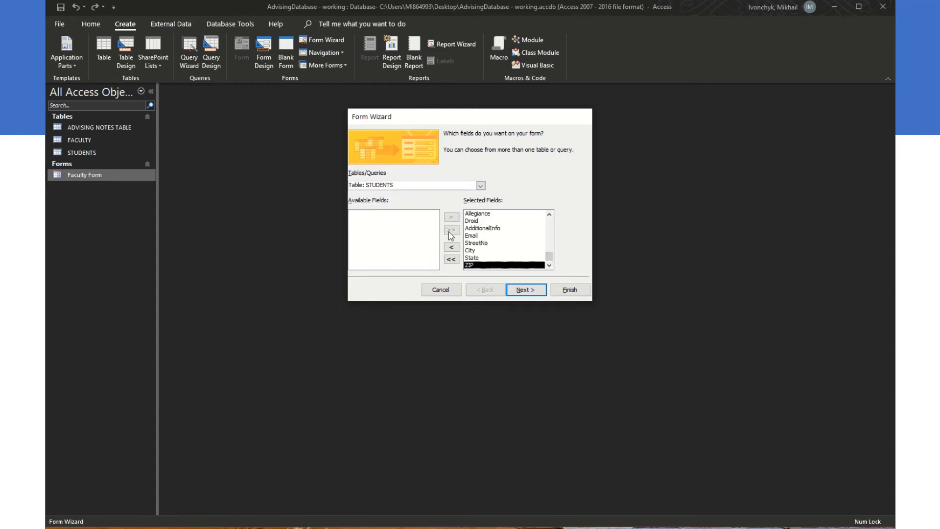
click(525, 290)
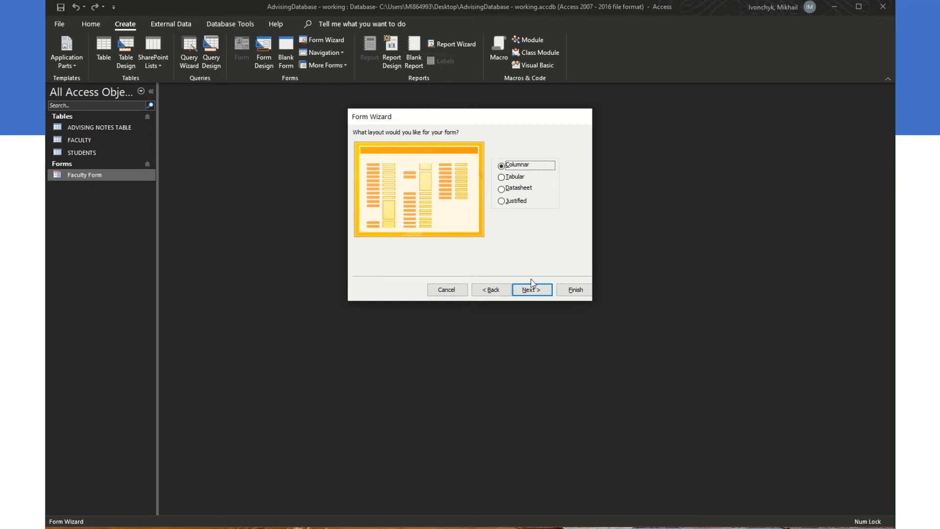
click(531, 288)
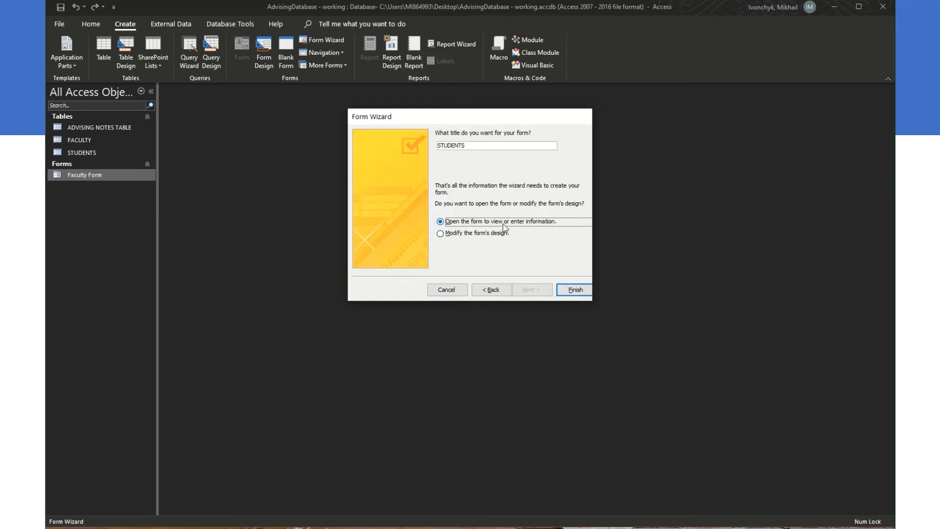
drag(470, 146, 379, 145)
text(St)
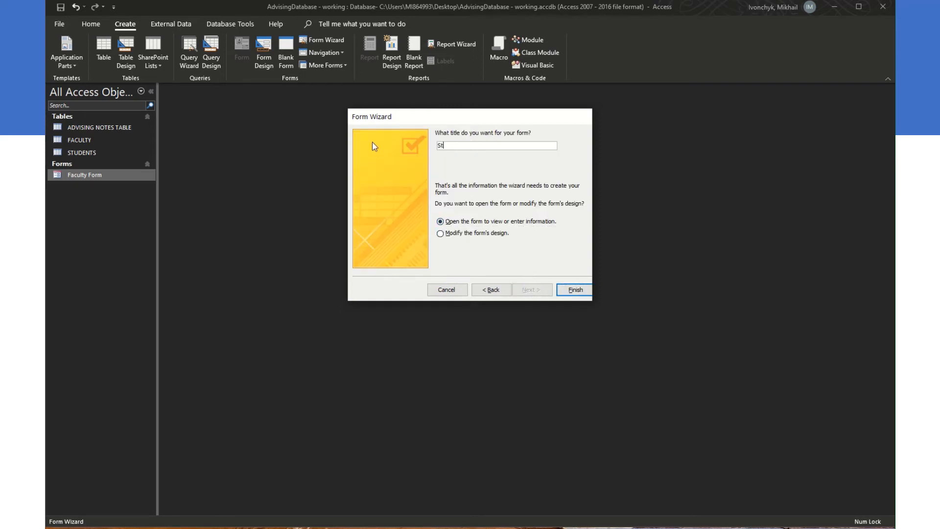
text(udent Form)
click(579, 290)
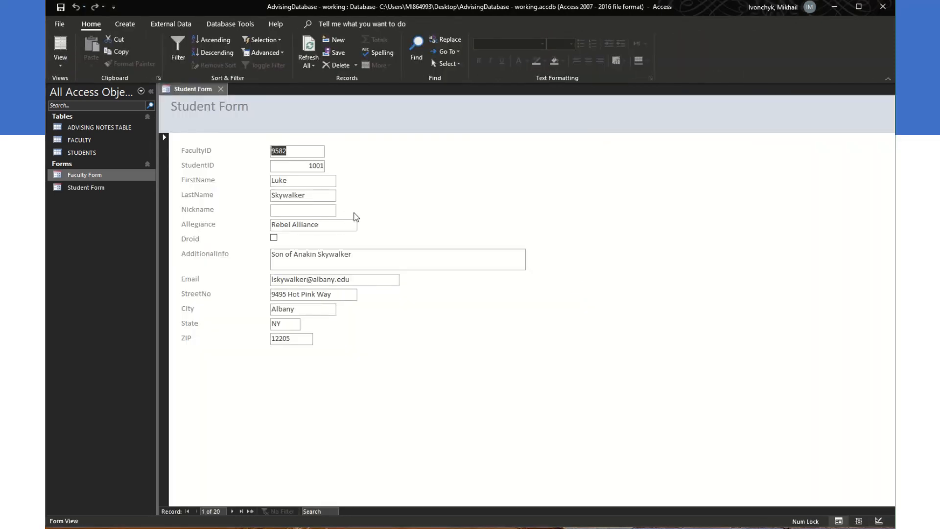
Step: Select the Student Form and switch it to Design View
click(94, 187)
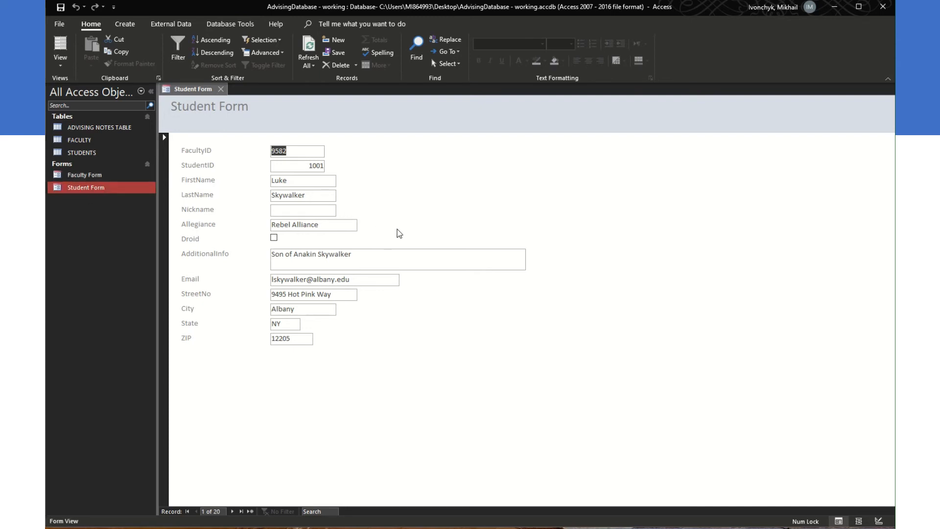
click(523, 261)
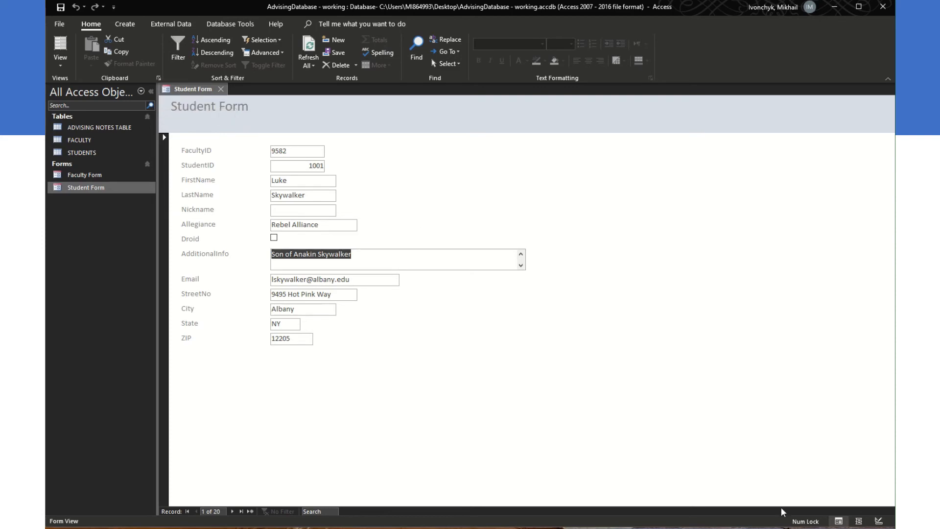
click(877, 522)
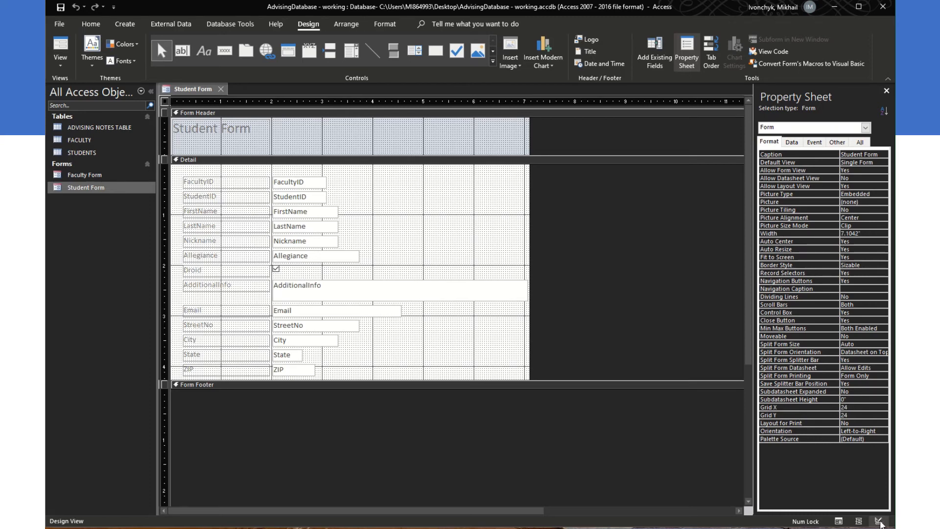
Step: Return the Student Form to Design View and make the Detail section taller
click(53, 45)
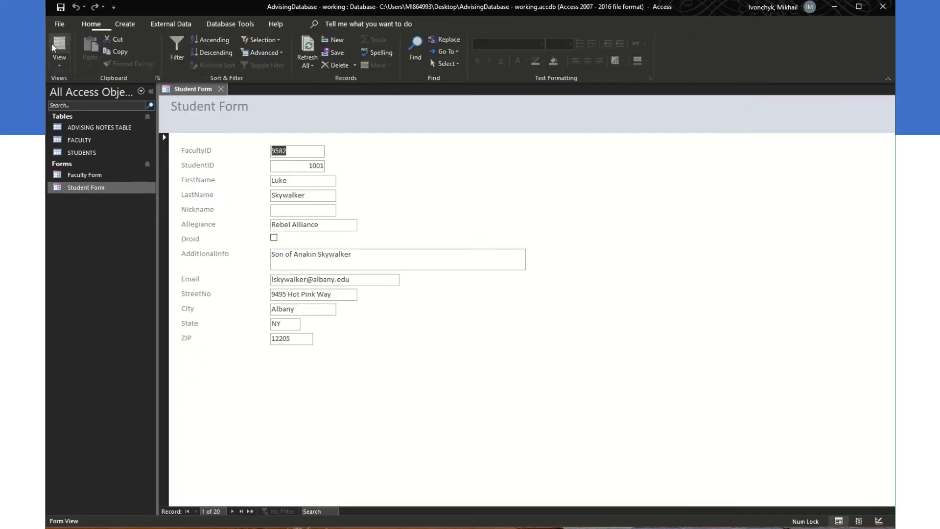
click(59, 61)
click(67, 133)
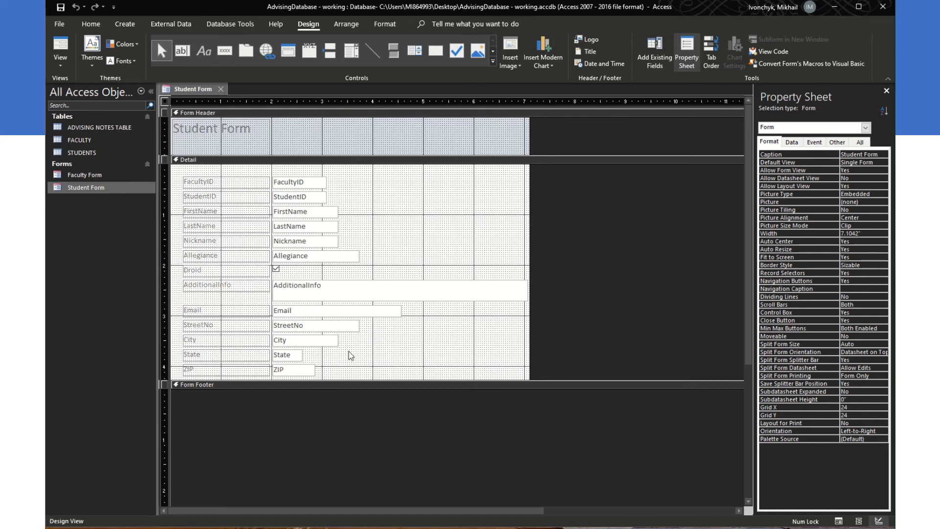
drag(358, 389, 359, 425)
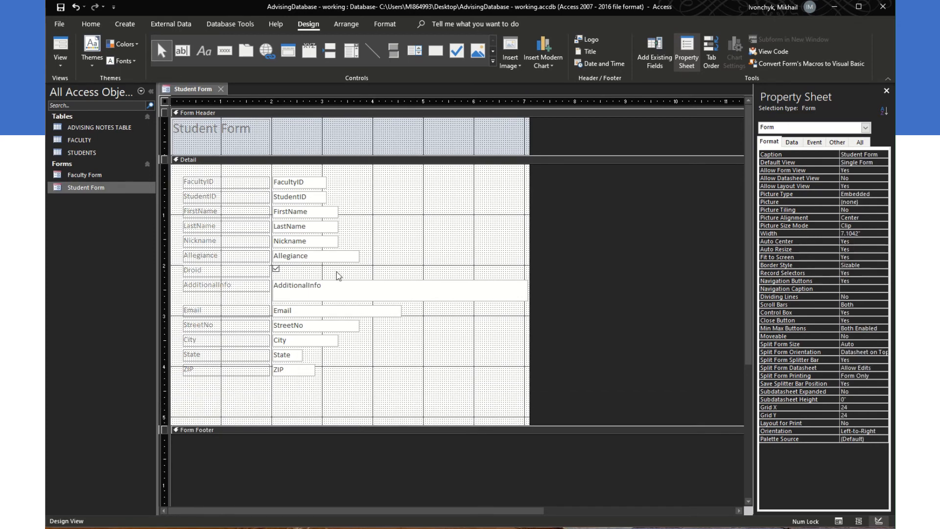
Step: Select all thirteen field controls and drag them lower in the Detail section
click(191, 171)
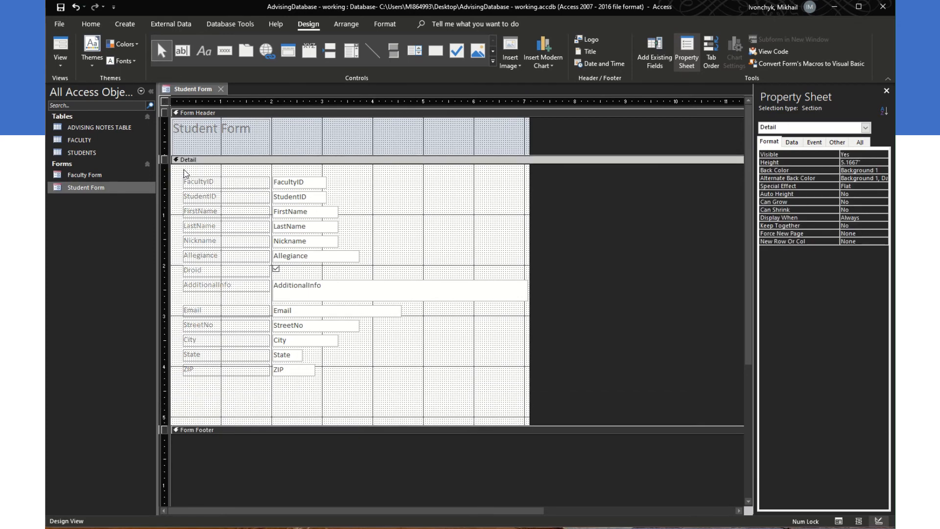
drag(181, 172, 429, 386)
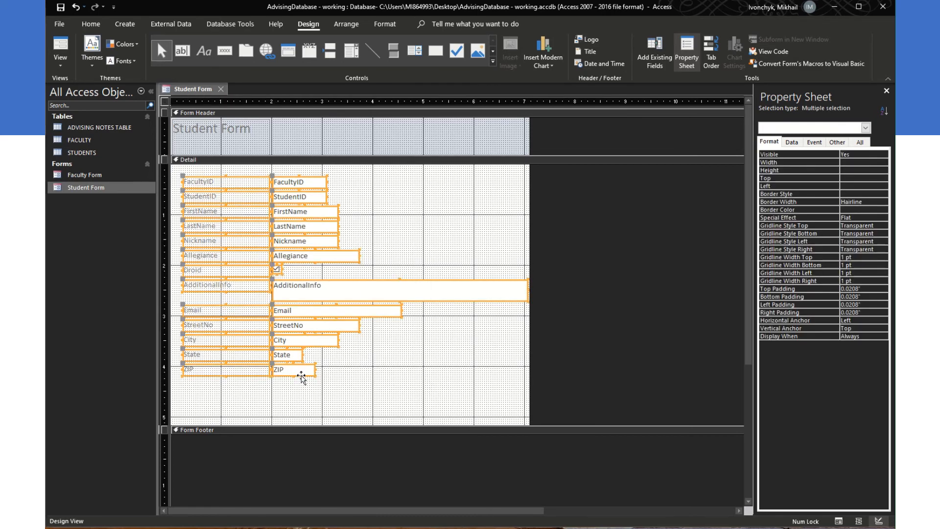
drag(301, 377, 306, 398)
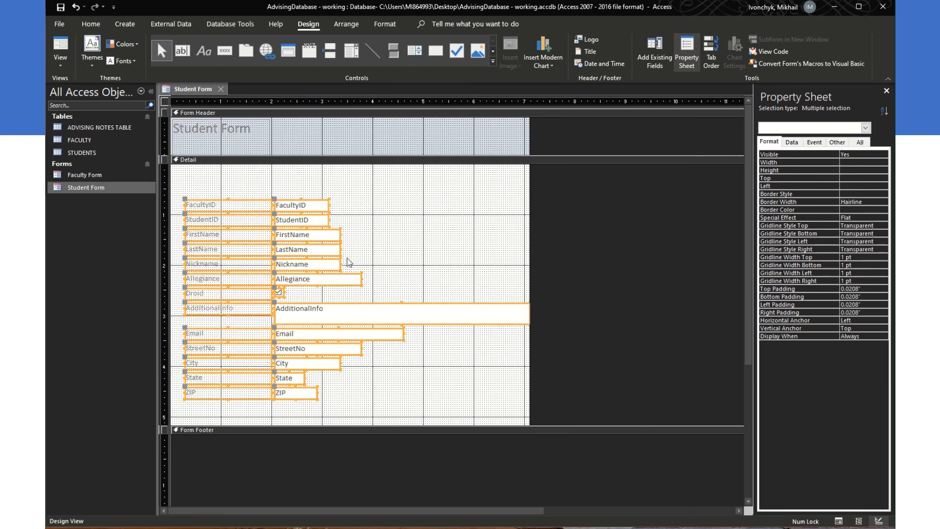
click(281, 179)
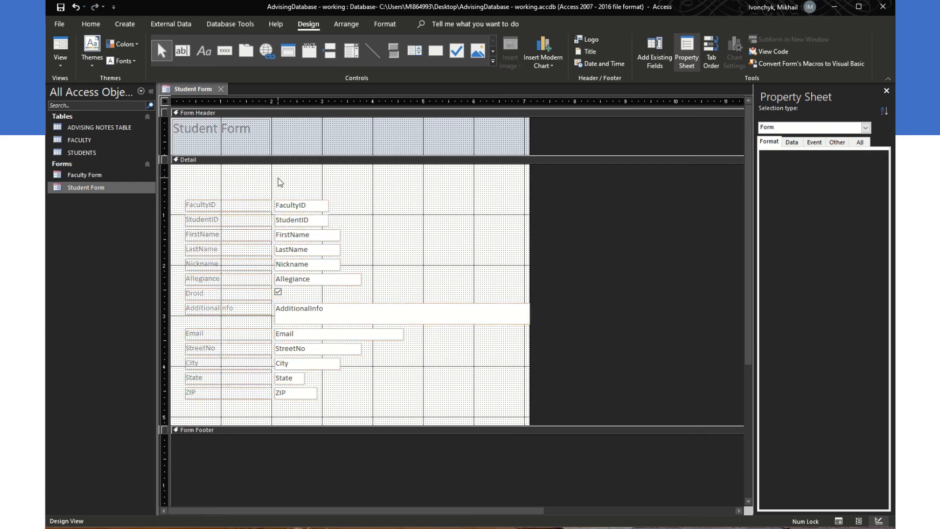
click(353, 50)
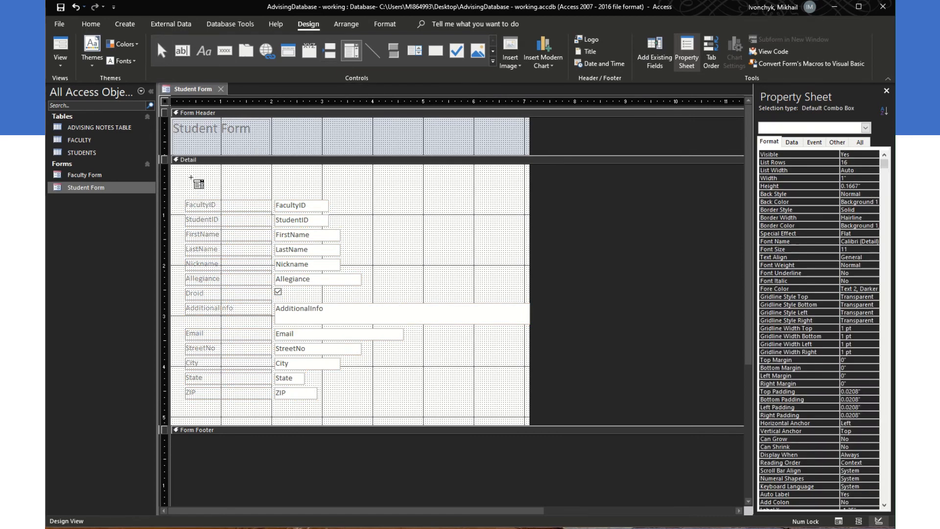
Step: Draw a combo box at the top of Detail listing FacultyID and LastName from FACULTY
drag(389, 181, 514, 199)
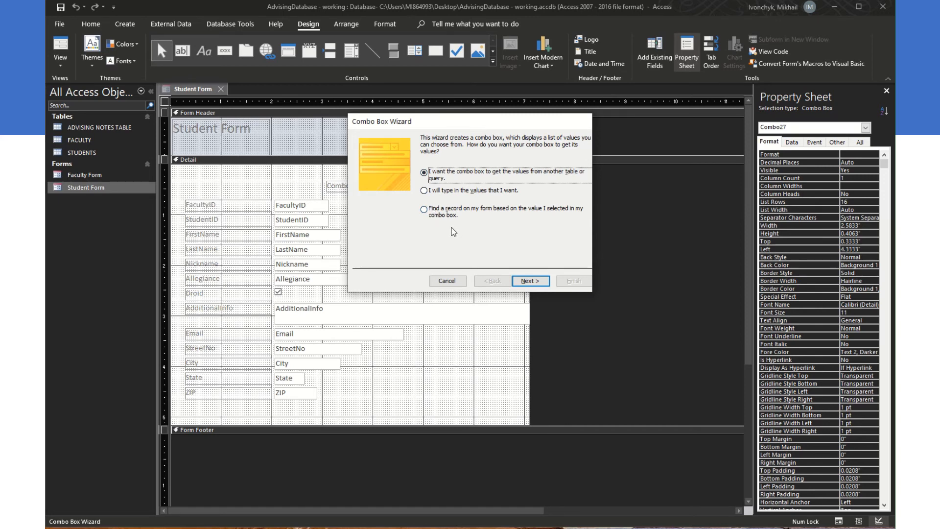
click(538, 283)
click(463, 167)
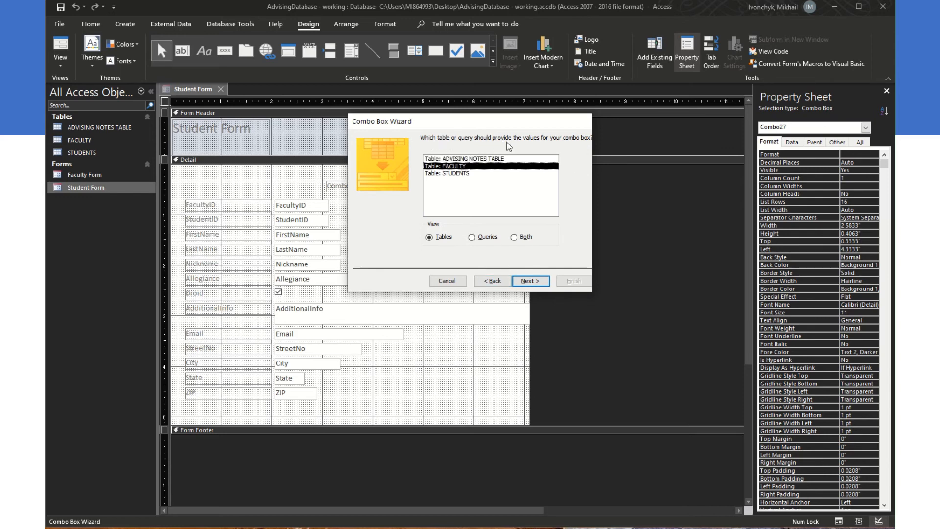
click(537, 280)
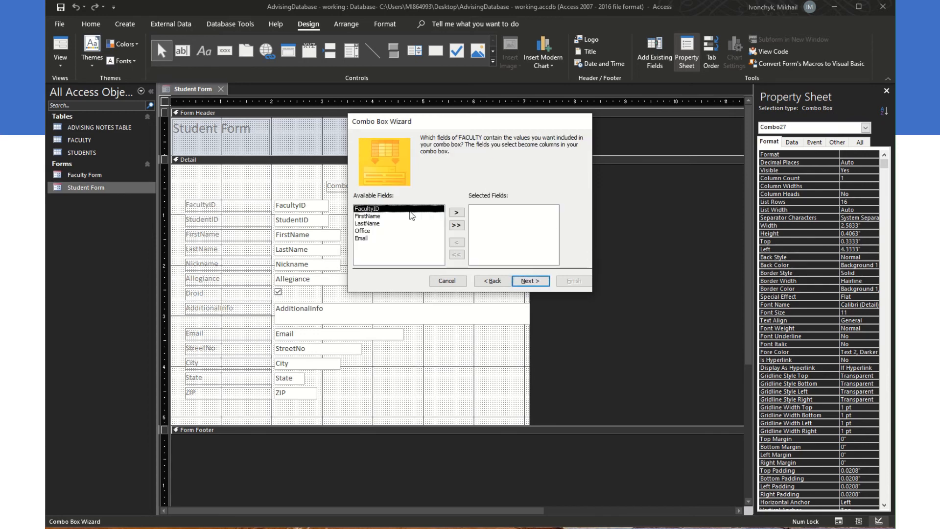
click(456, 213)
click(386, 216)
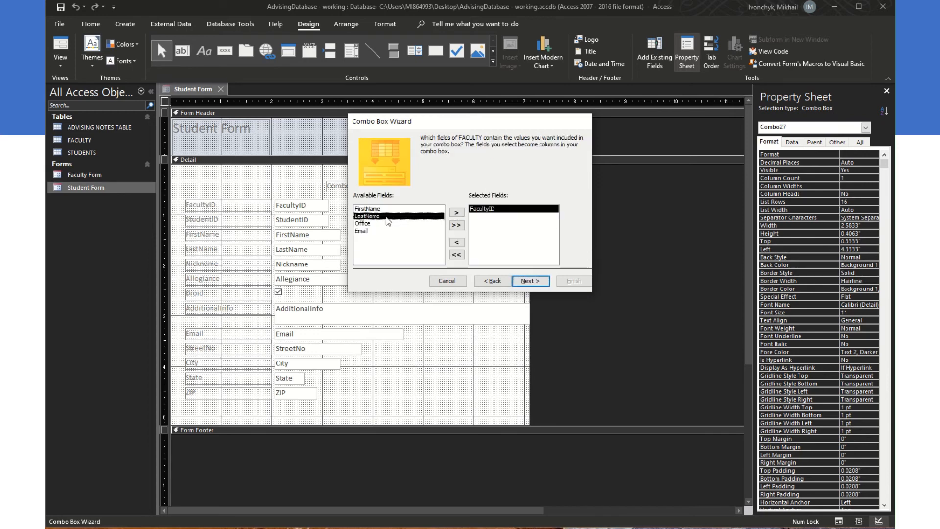
click(456, 213)
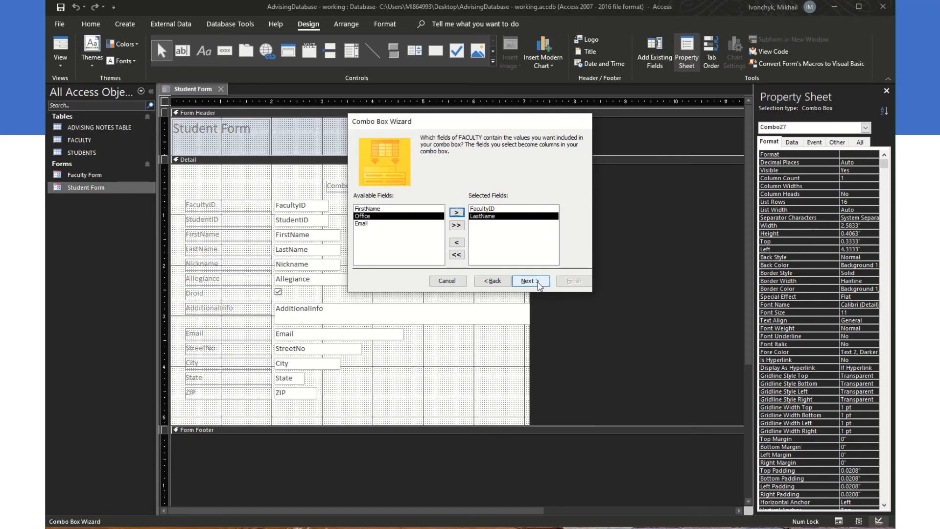
click(530, 281)
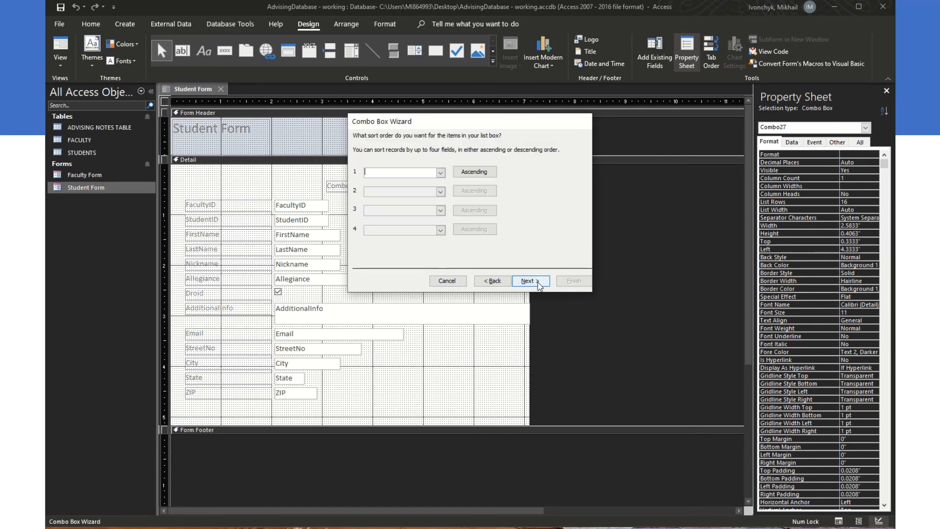
Step: Sort the combo list by LastName and keep the key column hidden
click(441, 172)
click(407, 198)
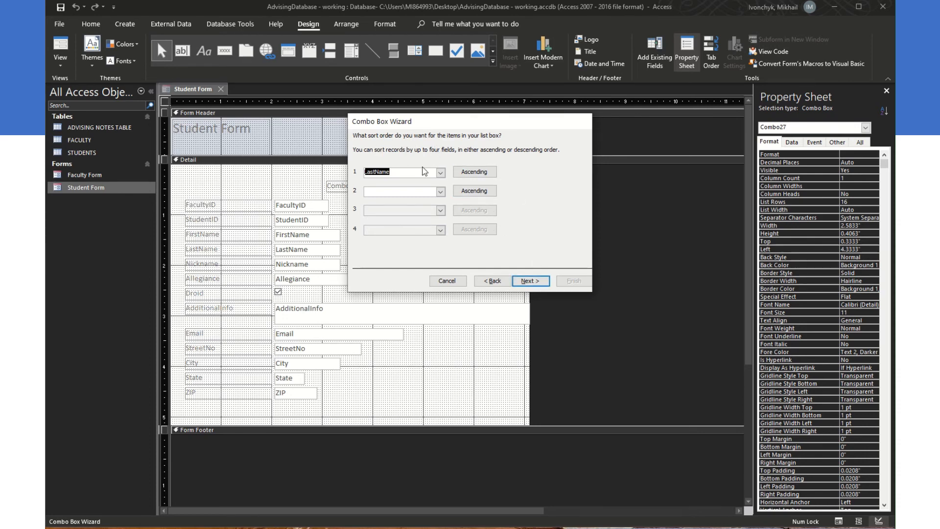
click(440, 172)
click(420, 151)
click(529, 281)
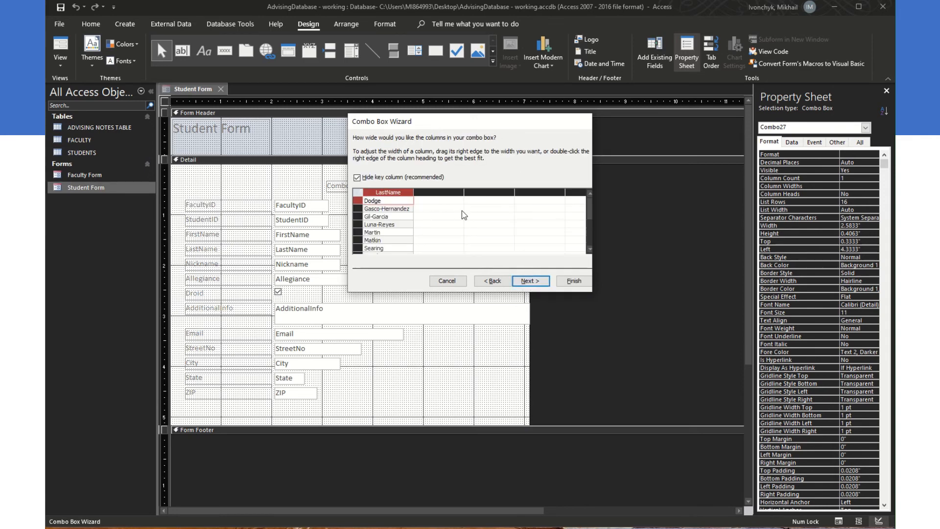
click(537, 281)
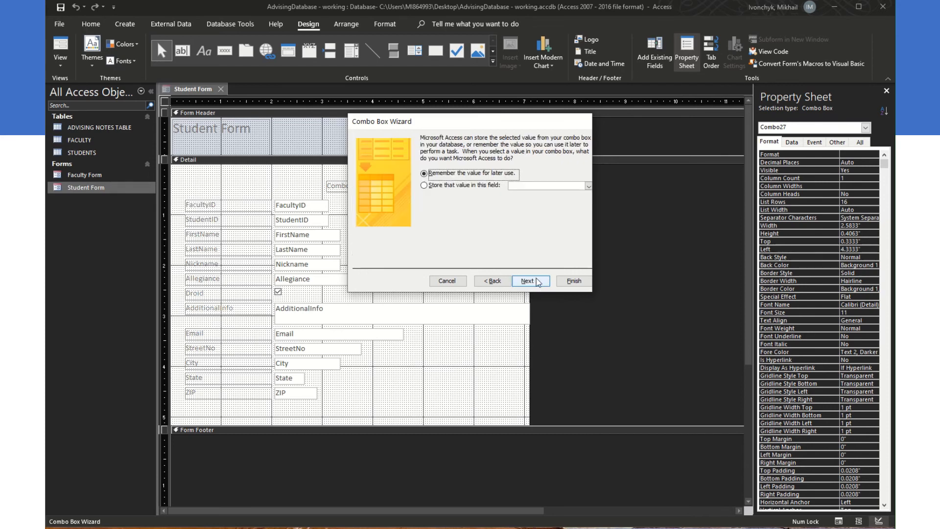
Step: Store the chosen value in FacultyID and label the combo box Advisor
click(451, 188)
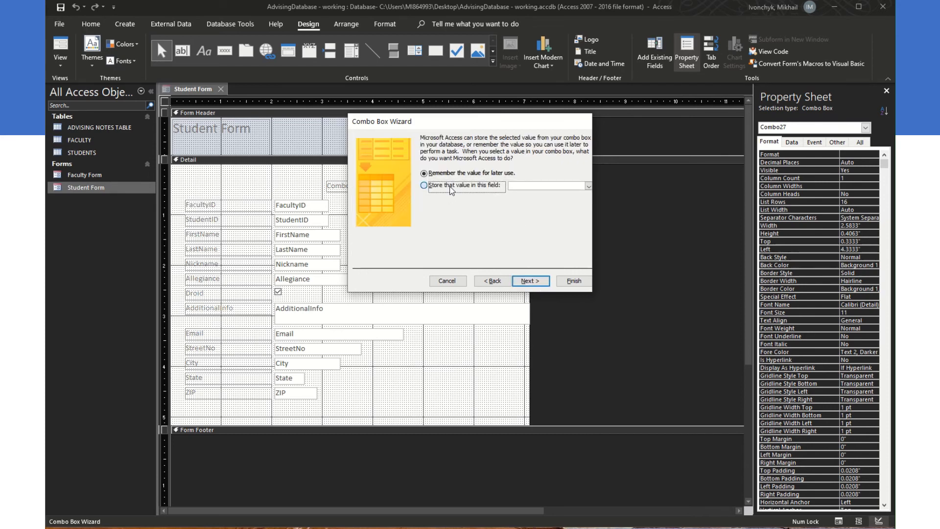
click(526, 186)
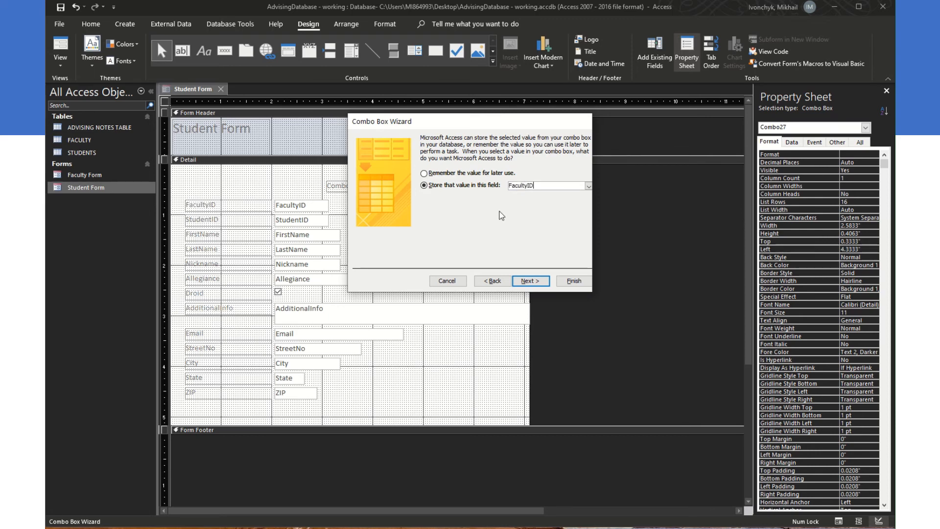
click(538, 282)
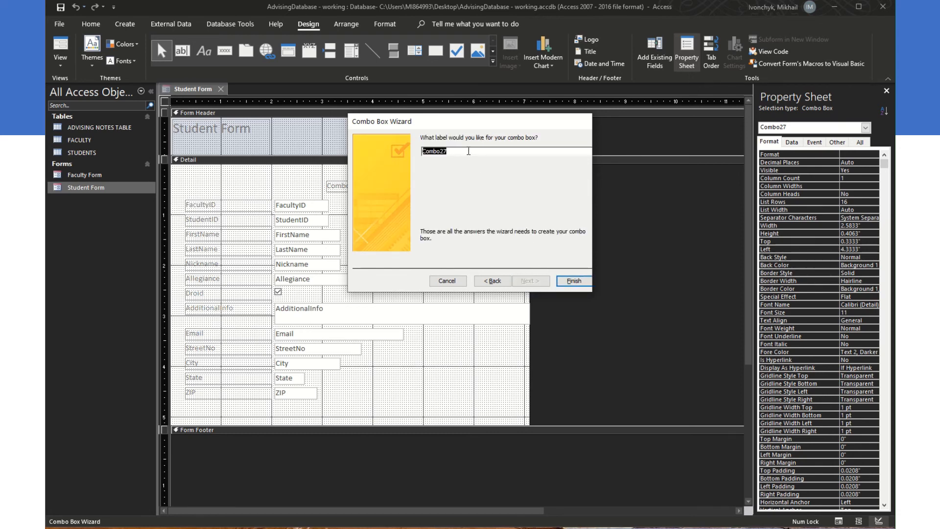
text(ADvisor)
click(581, 284)
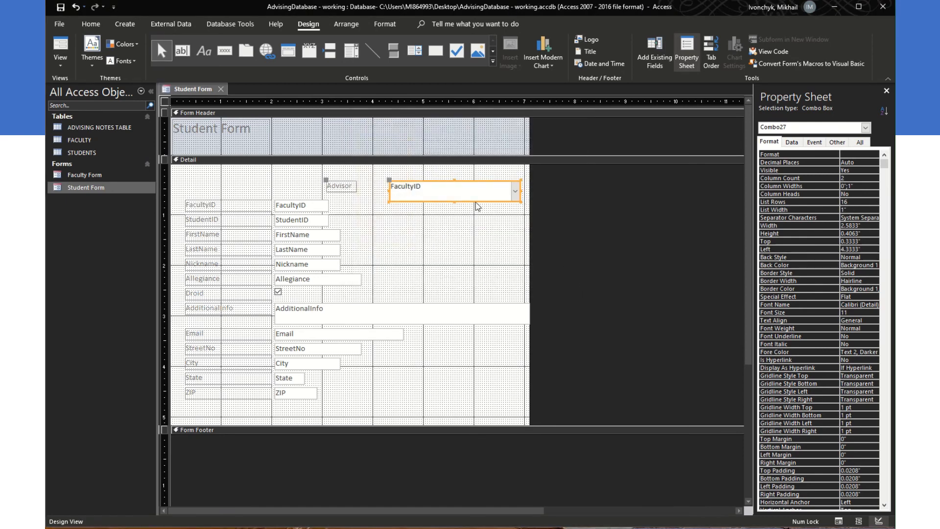
Step: Shrink the Advisor combo box to one line, align its label, and preview the form
drag(453, 201, 470, 175)
click(348, 180)
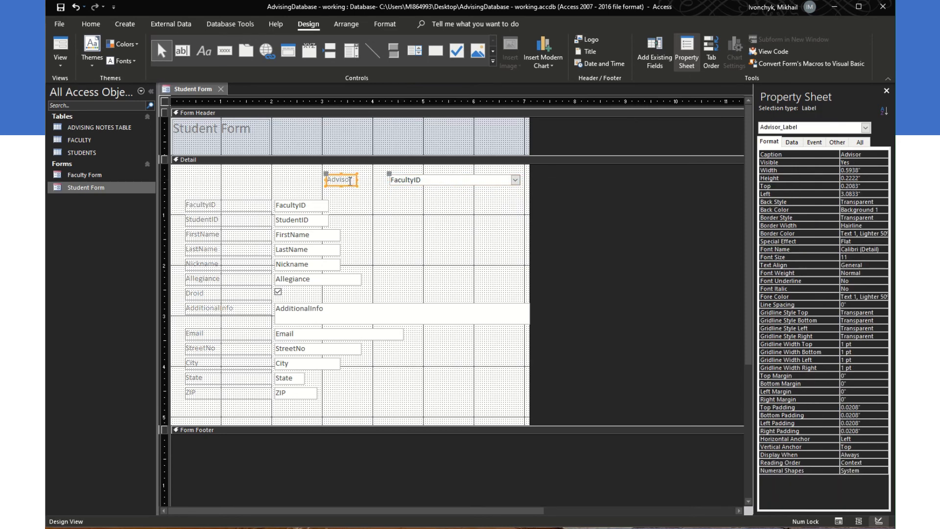
mouse_move(326, 173)
mouse_down()
mouse_move(345, 174)
mouse_move(324, 179)
mouse_up()
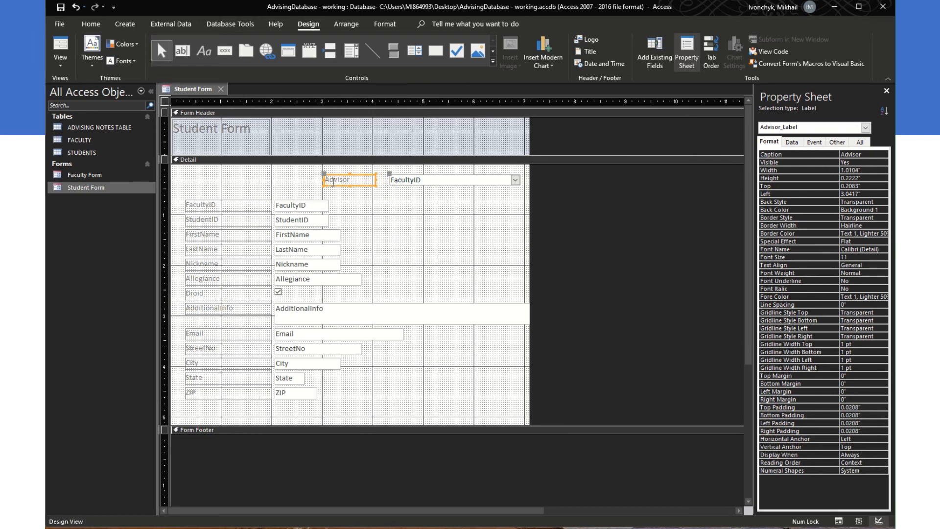
click(388, 178)
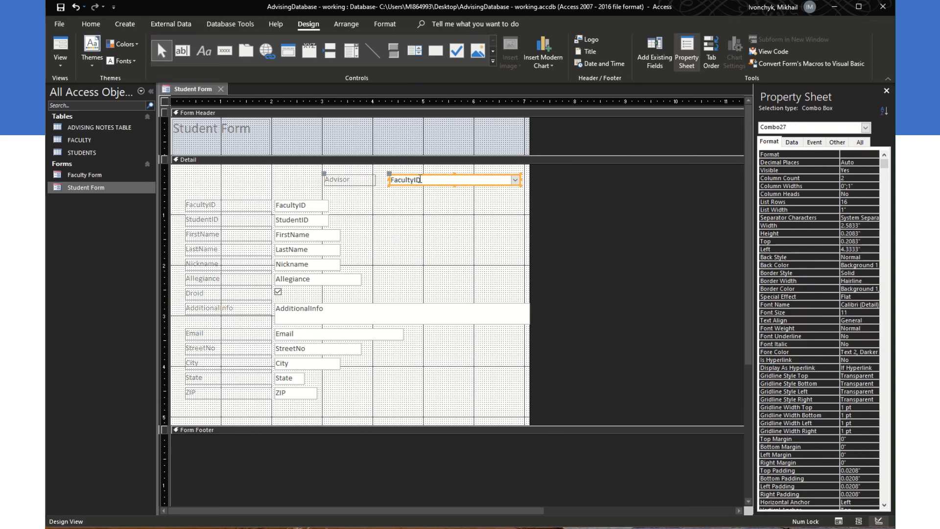
drag(434, 175, 277, 186)
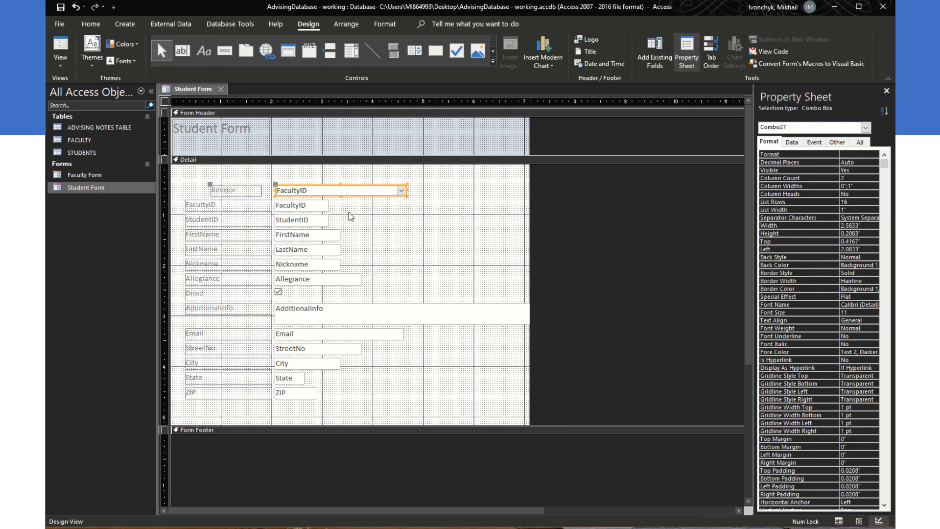
click(839, 520)
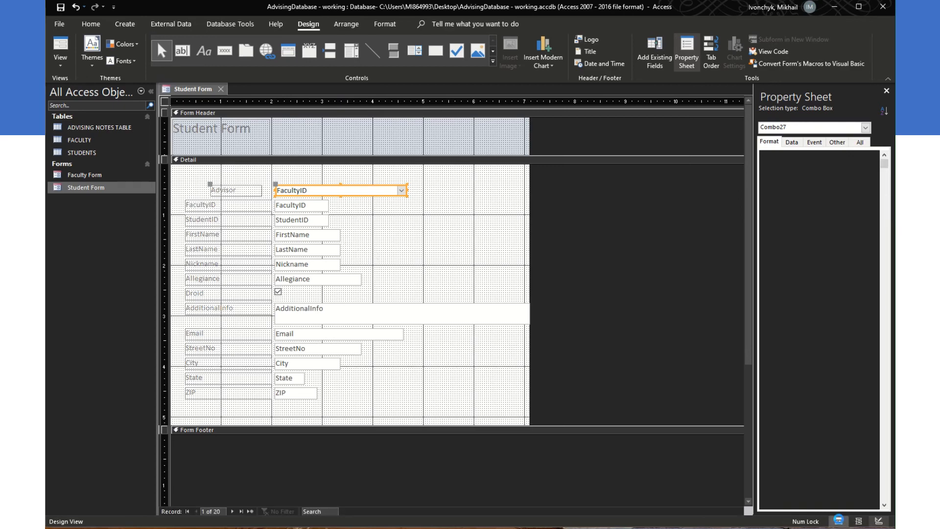
click(878, 520)
Step: Narrow the Advisor combo box to 1.4167" at 5.3333" left, 0.2083" top, then view the form
click(258, 190)
click(315, 189)
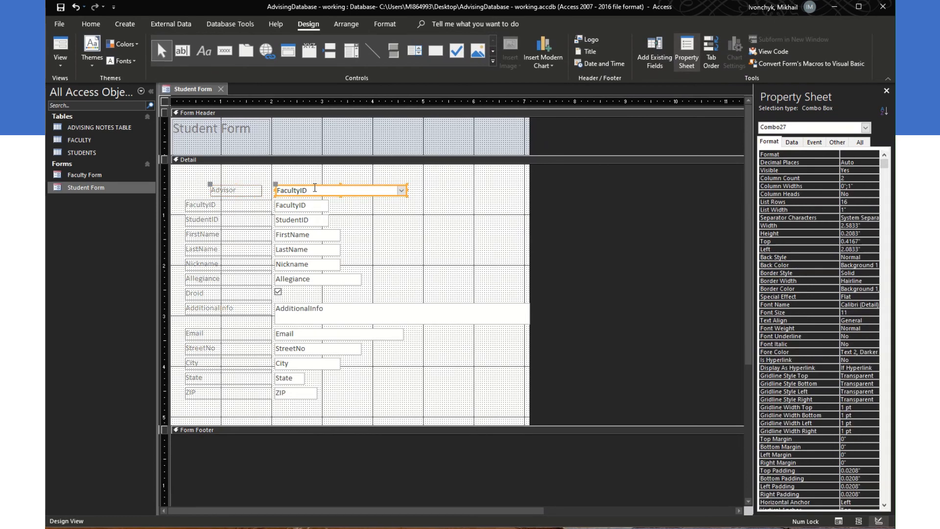
click(320, 189)
click(326, 181)
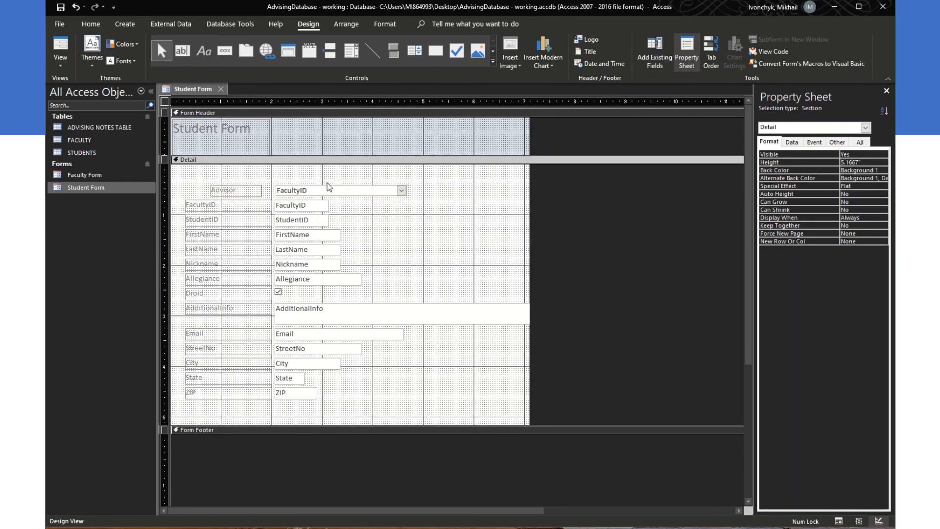
click(328, 187)
drag(328, 187, 445, 177)
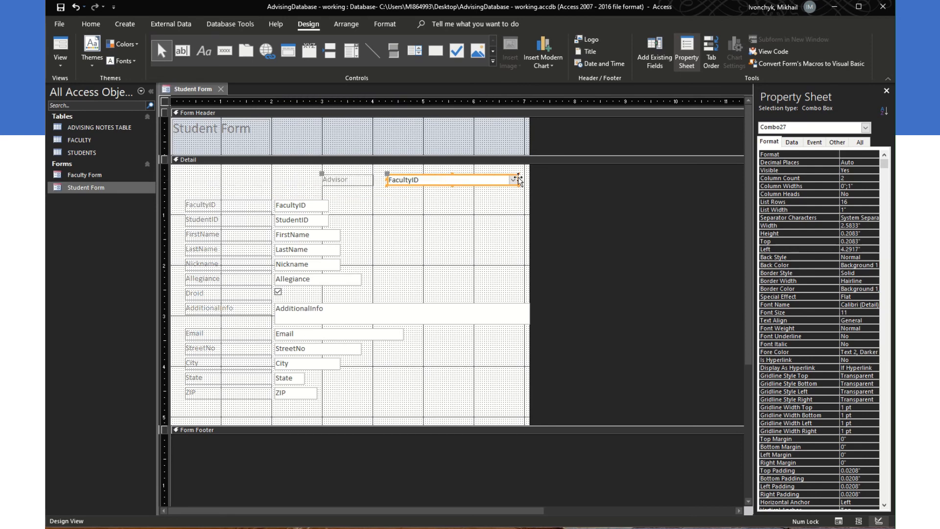
drag(519, 180, 460, 180)
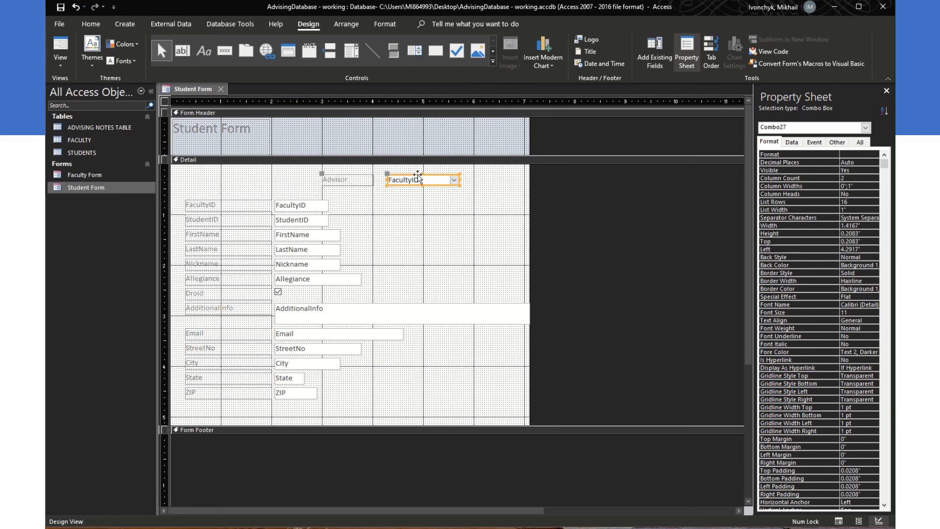
click(416, 179)
click(449, 191)
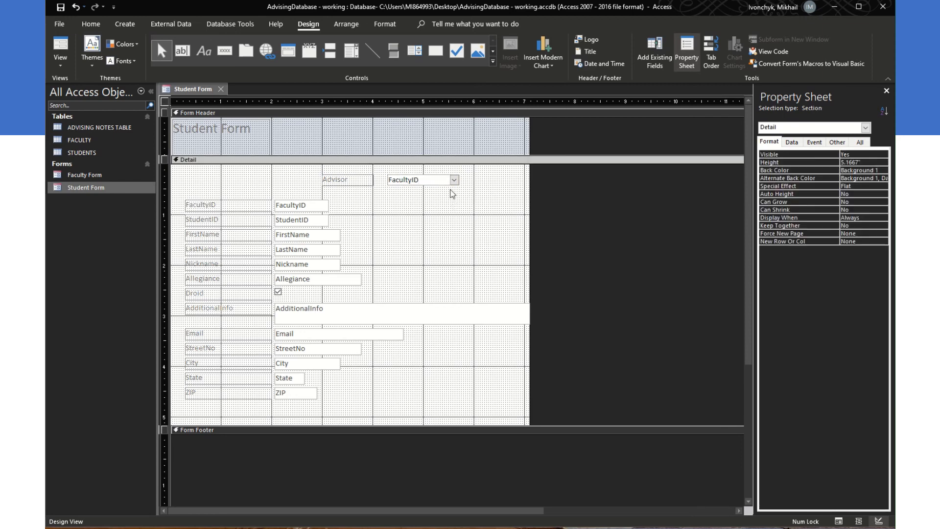
click(441, 175)
drag(439, 174, 493, 178)
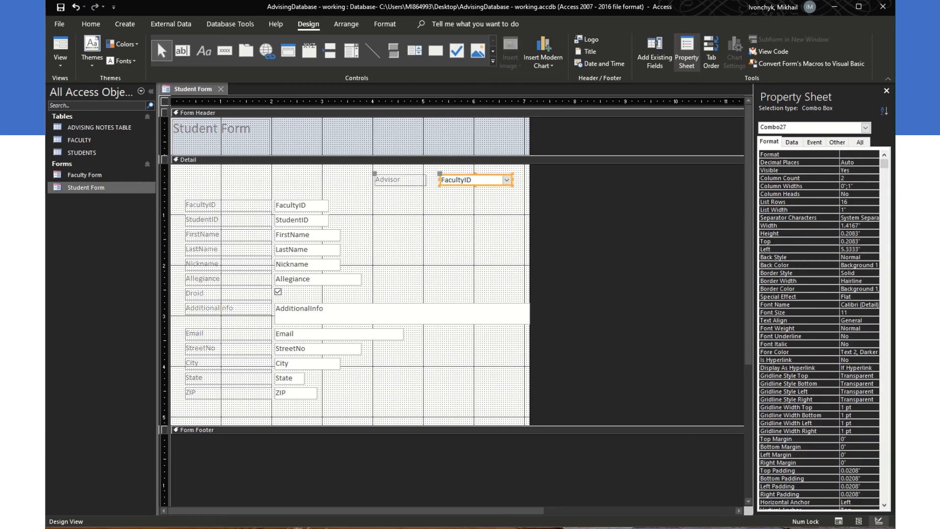
click(839, 521)
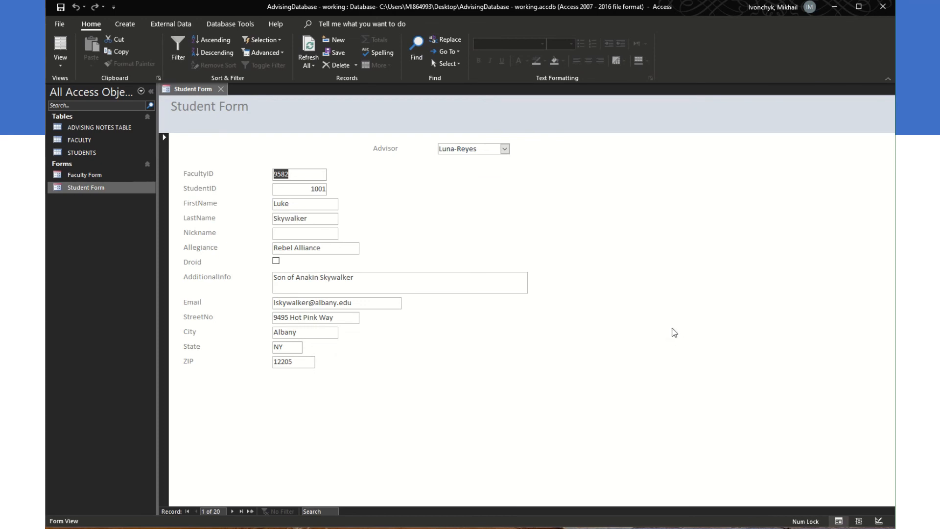
Step: Check the first student's FacultyID in the STUDENTS table, then return to the Student Form
double_click(90, 154)
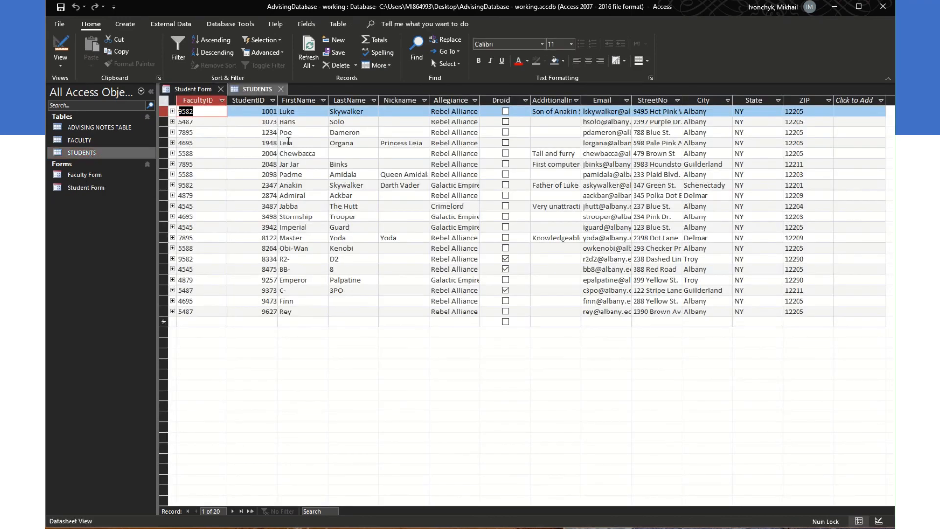
click(299, 111)
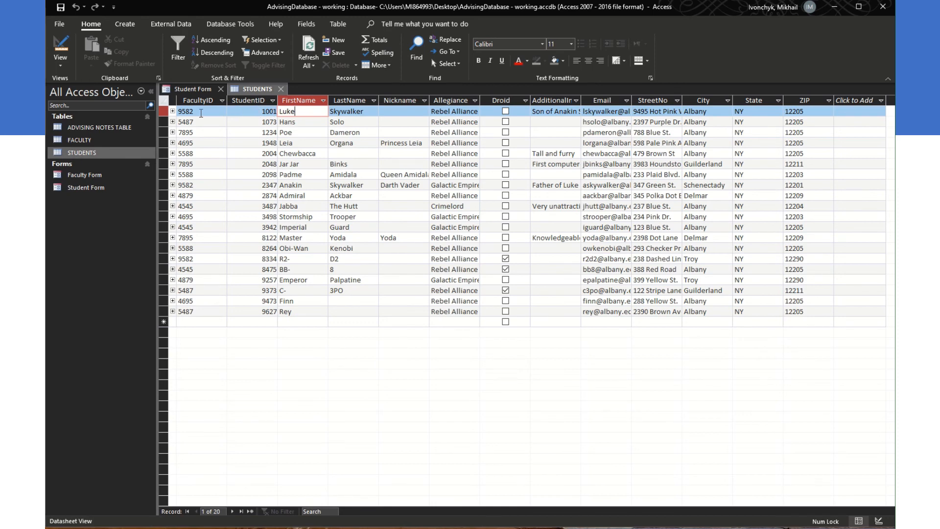
double_click(97, 190)
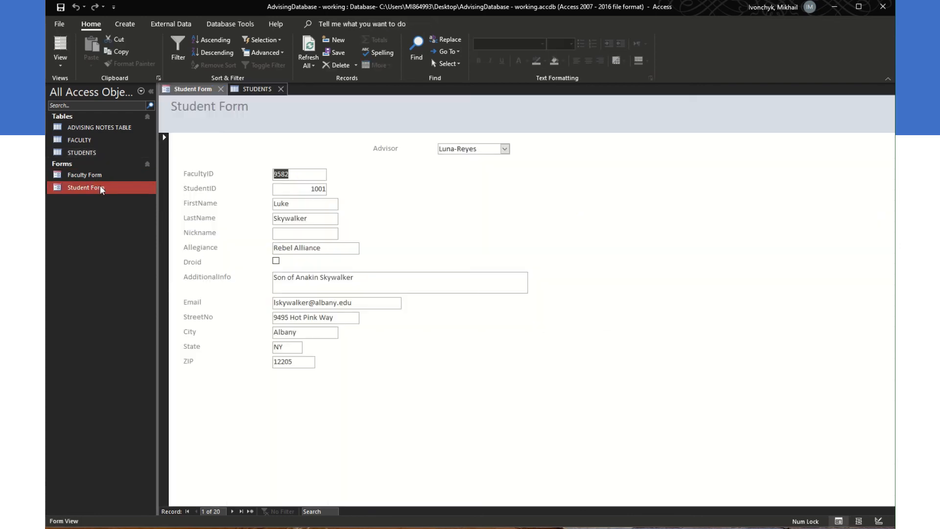
Step: Try several advisors, settling on Dodge so FacultyID becomes 4695
click(504, 149)
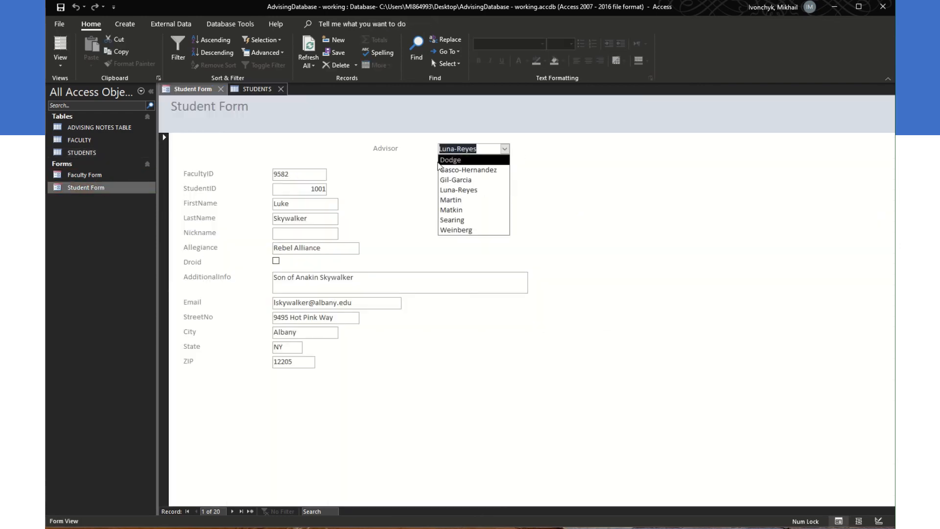
click(301, 157)
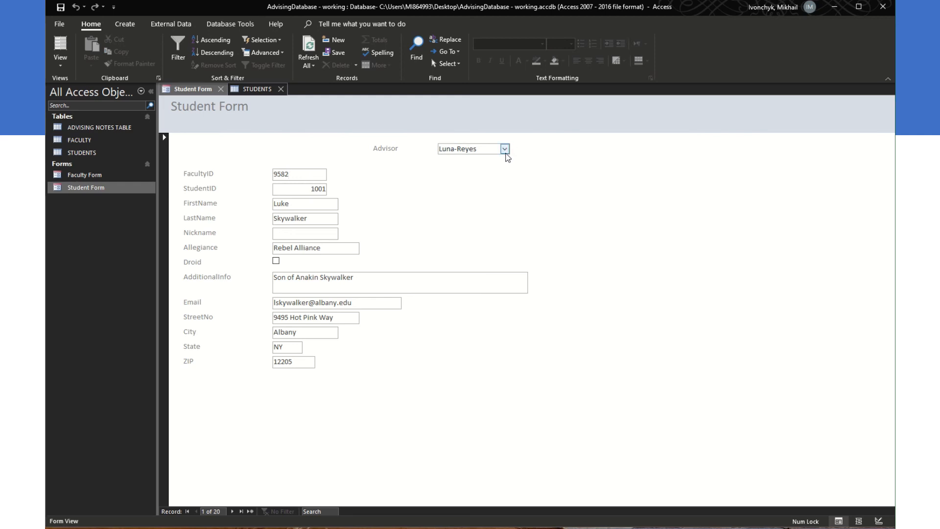
click(504, 148)
click(490, 173)
click(504, 149)
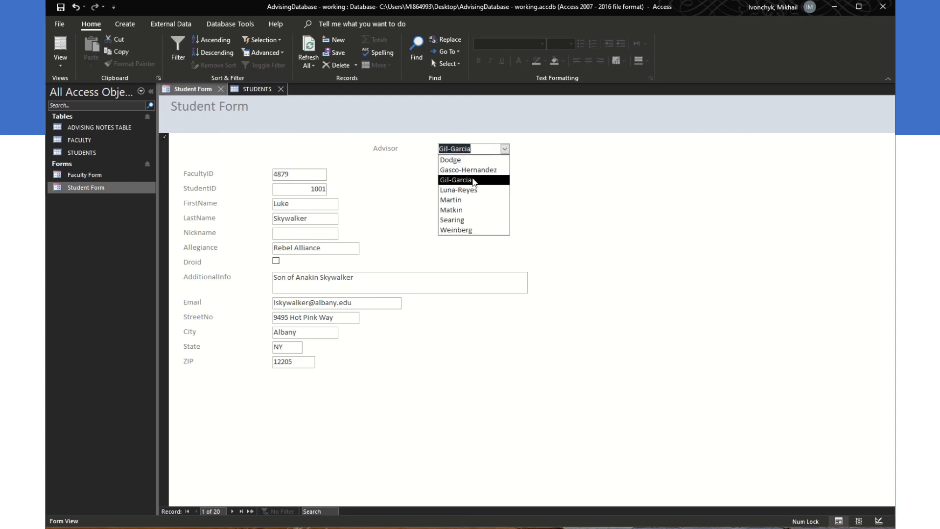
click(477, 189)
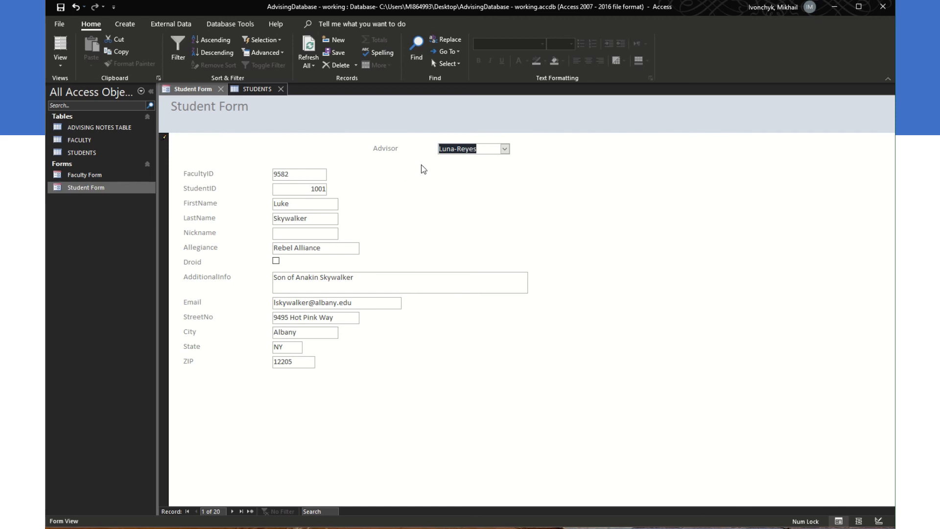
click(504, 149)
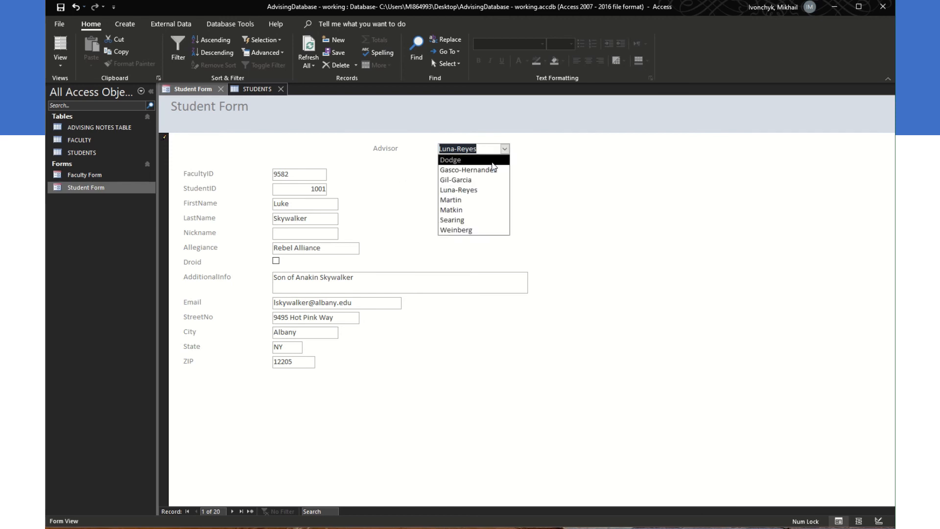
click(492, 162)
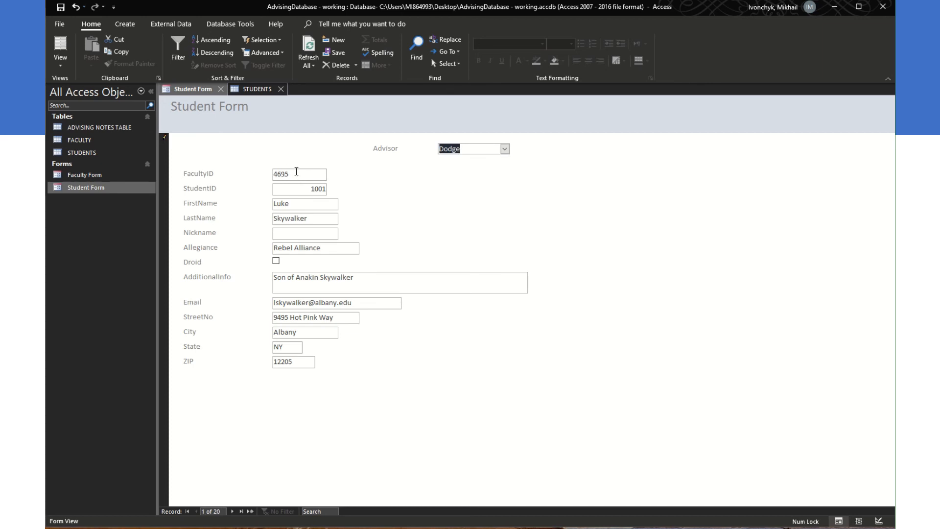
Step: Save the Student Form and view STUDENTS to confirm FacultyID 4695
right_click(199, 90)
click(222, 98)
click(247, 92)
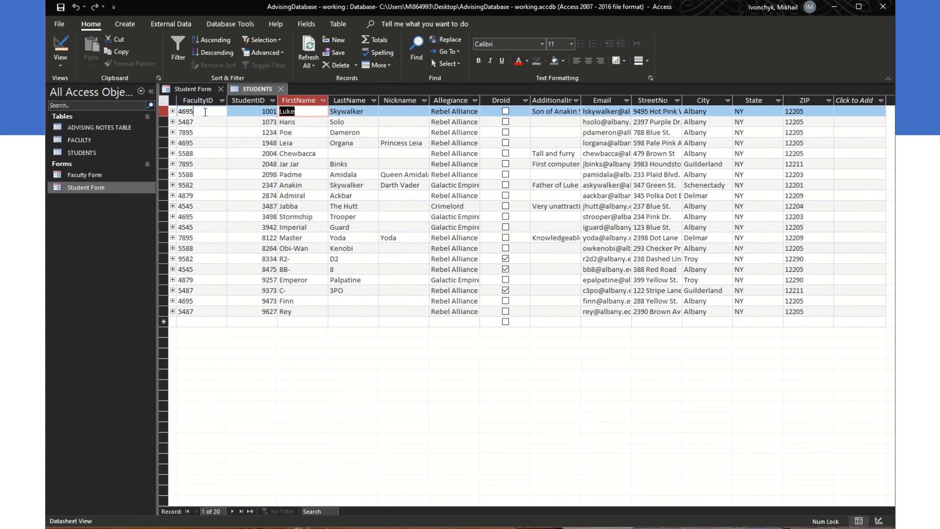
Step: Check the first student's FacultyID in STUDENTS and return to the Student Form
click(202, 113)
click(116, 153)
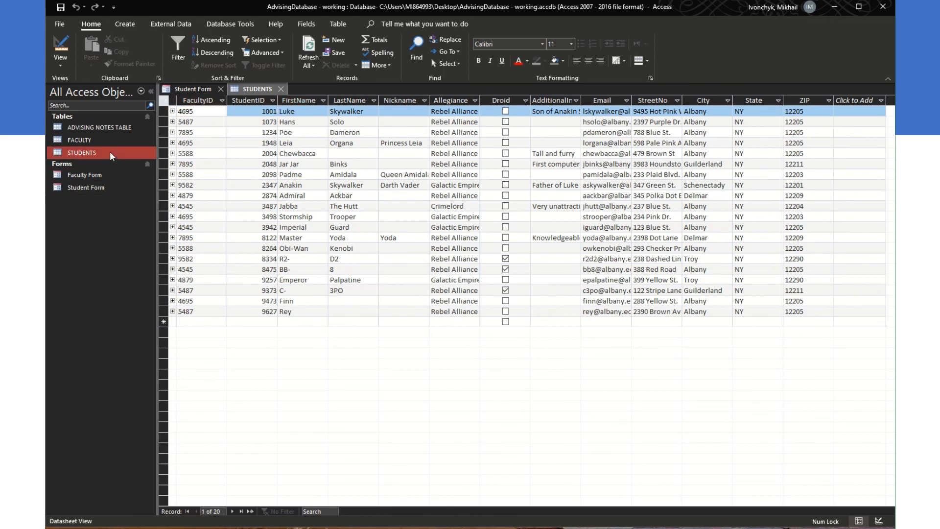
click(196, 90)
Step: Pick Luna-Reyes as the Advisor again and save the record
click(484, 150)
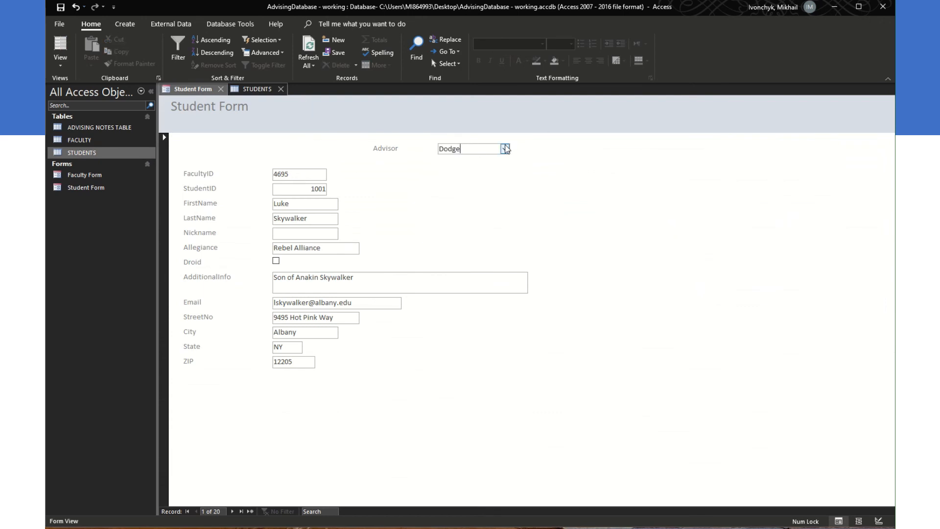
click(505, 149)
click(502, 190)
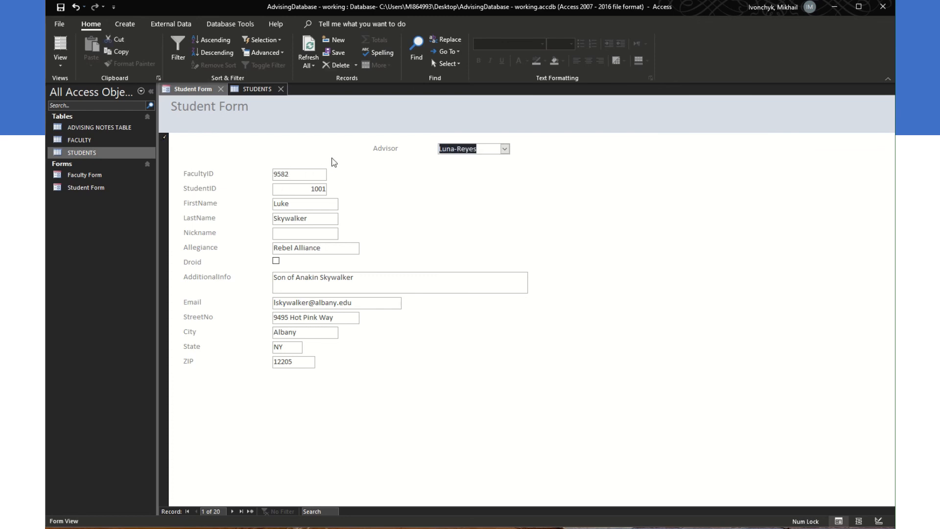
key(ctrl+s)
Step: Save the Student Form and compare it with STUDENTS, confirming FacultyID 9582
right_click(205, 91)
click(221, 102)
click(251, 91)
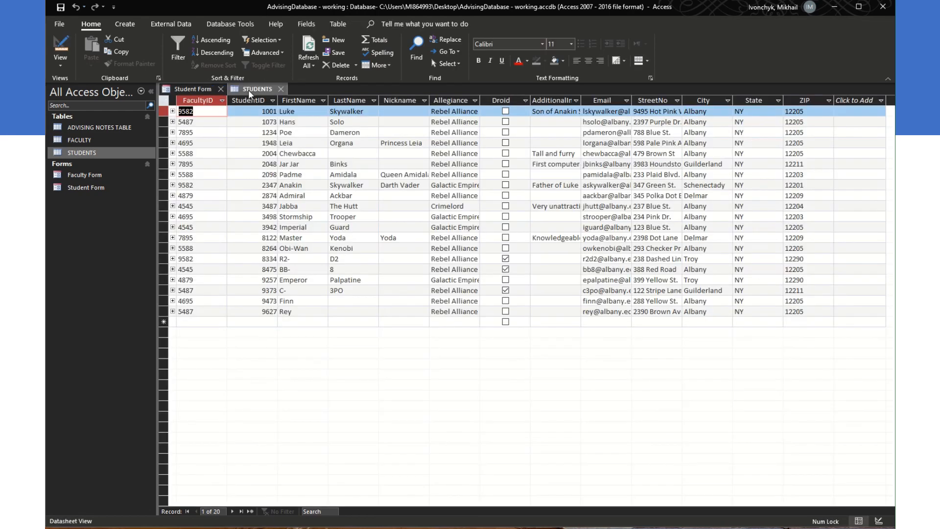
click(193, 92)
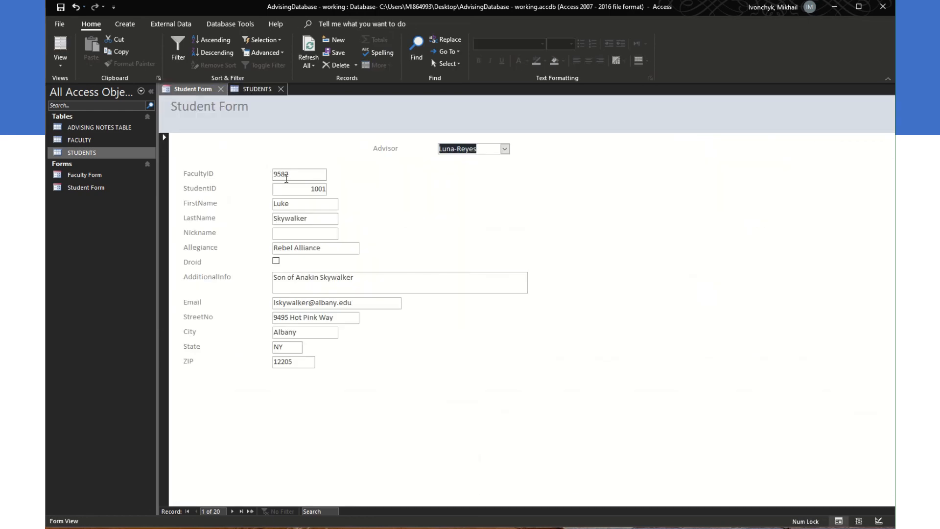
click(255, 91)
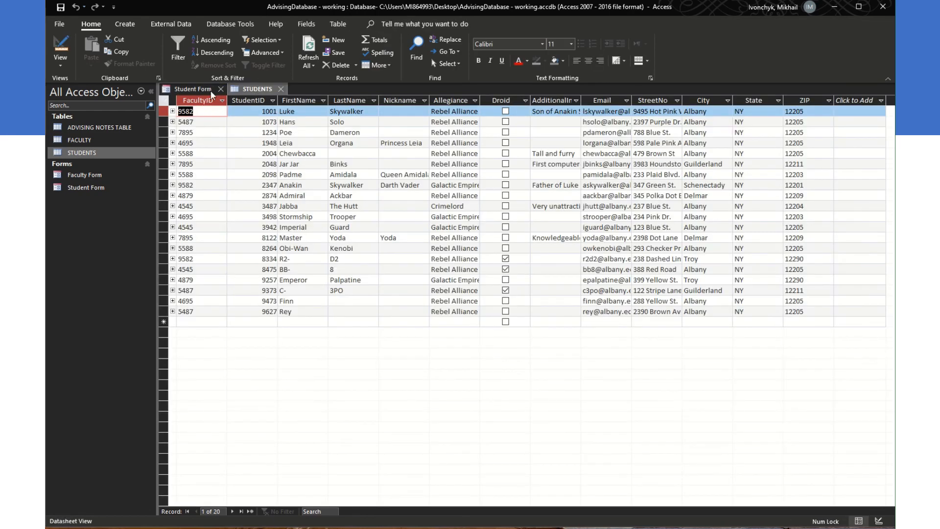
click(213, 93)
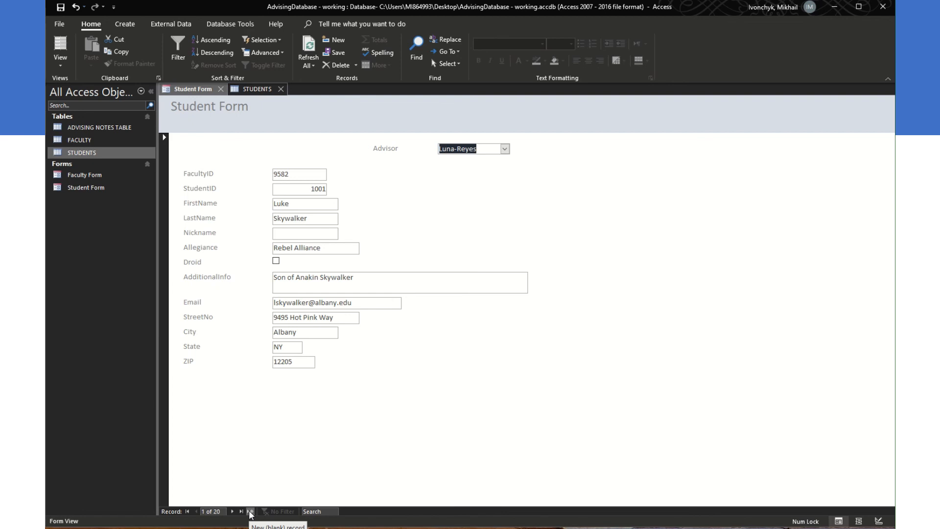
Step: Cycle the Advisor through FacultyIDs 4695 and 5588, then back to the original 9582
click(505, 149)
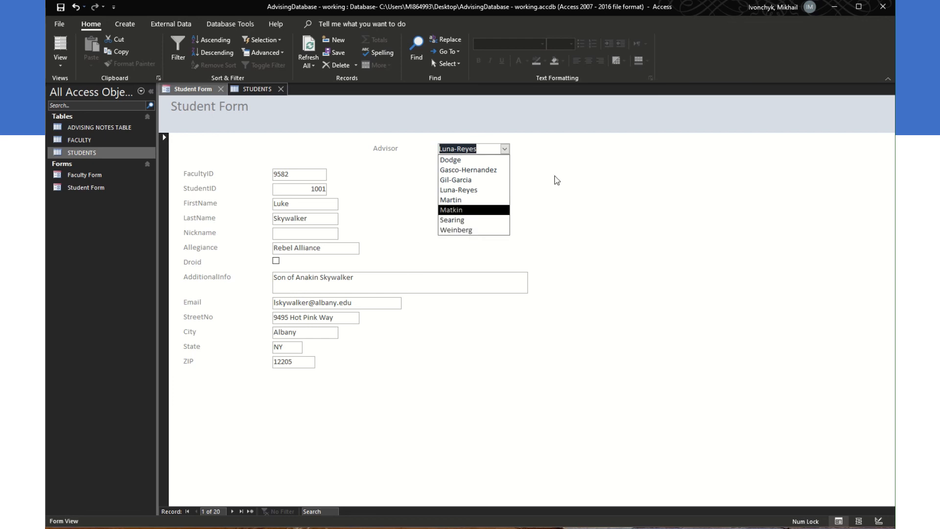
click(554, 175)
click(505, 149)
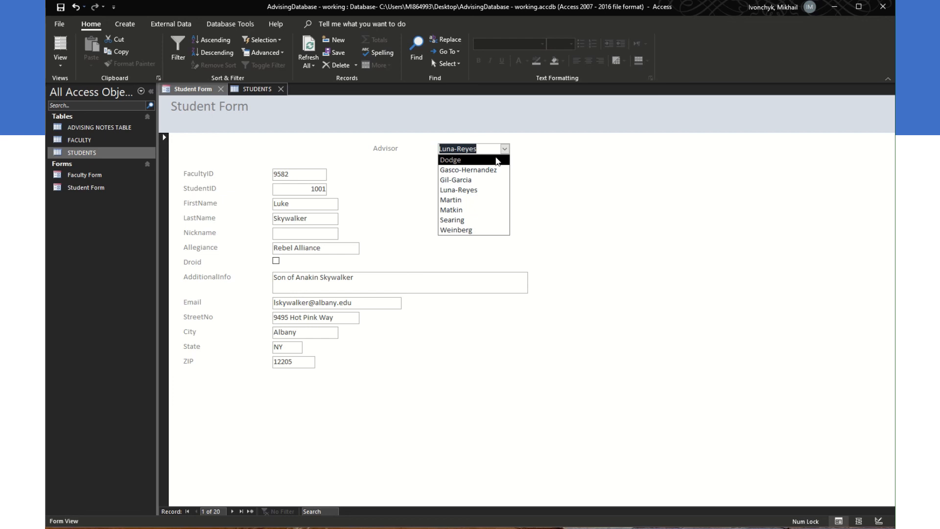
click(497, 160)
click(504, 149)
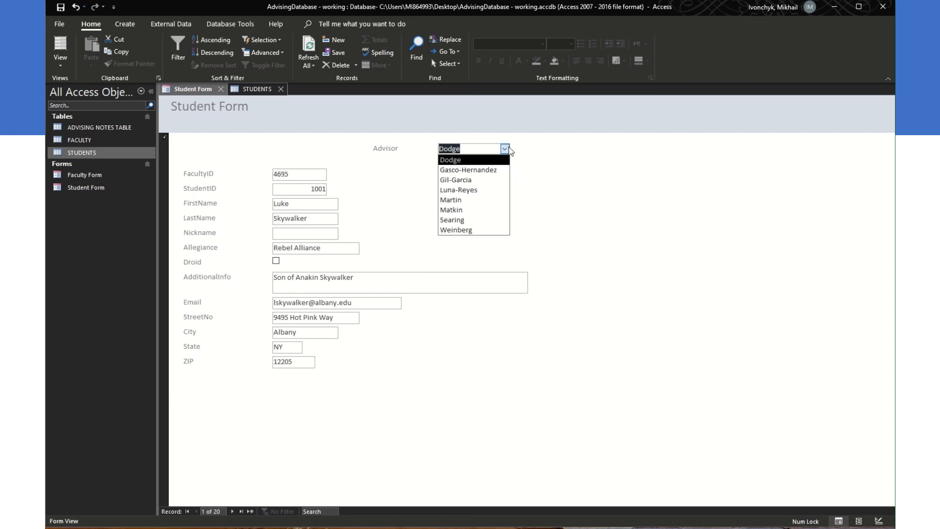
click(492, 229)
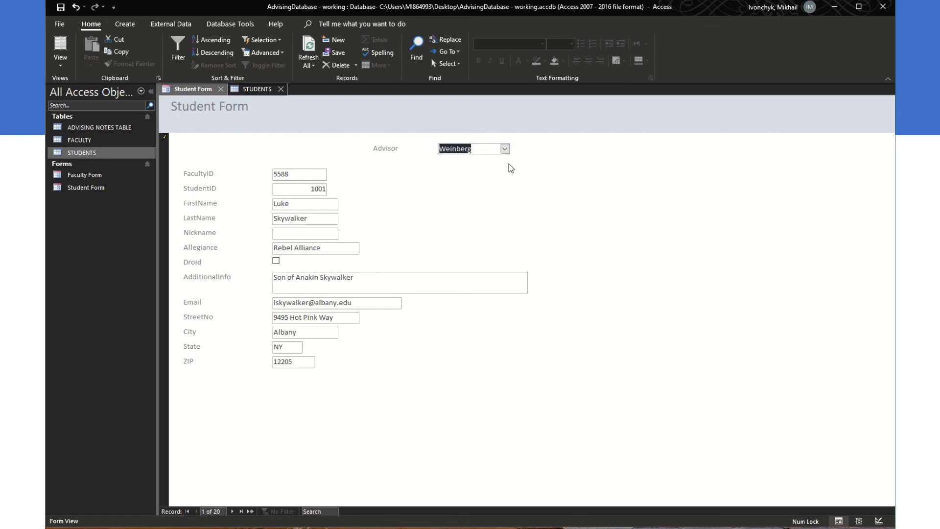
click(507, 153)
click(472, 190)
click(505, 151)
click(497, 169)
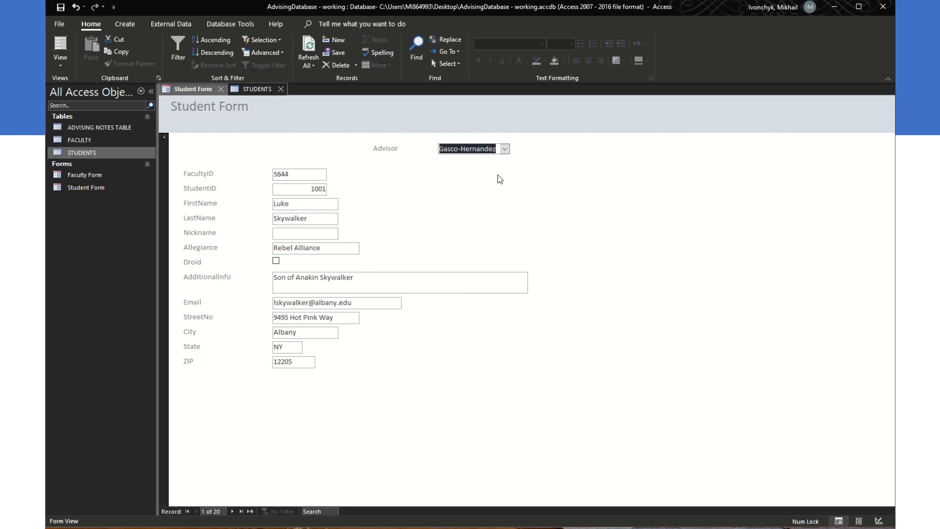
click(505, 149)
click(486, 210)
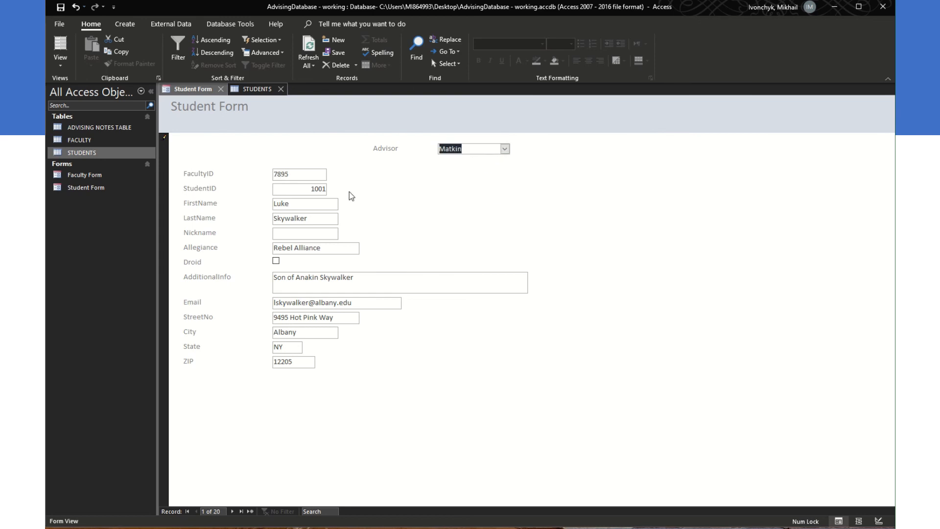
click(447, 150)
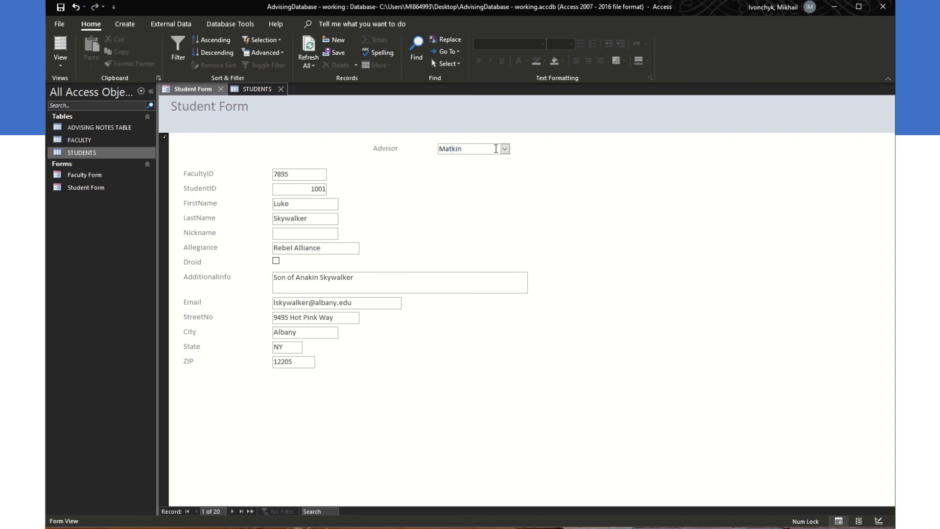
click(505, 149)
click(451, 210)
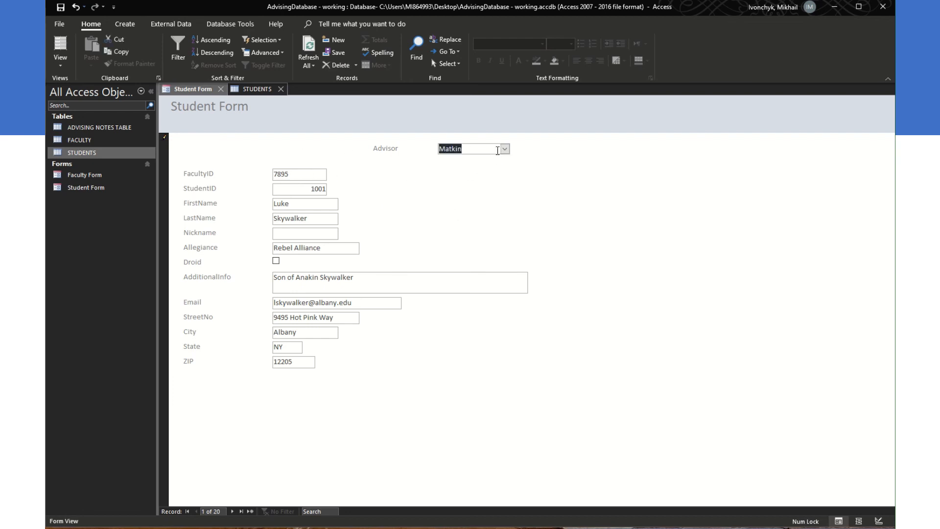
click(504, 149)
click(468, 222)
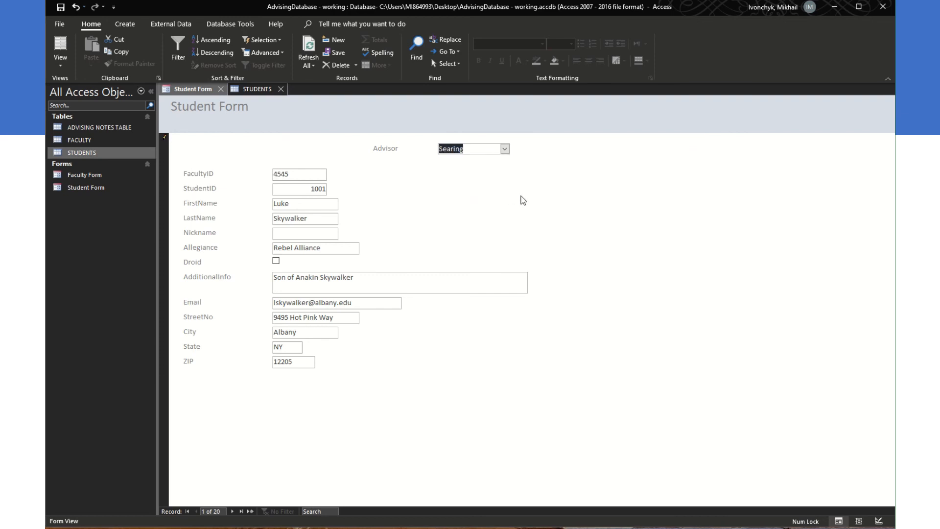